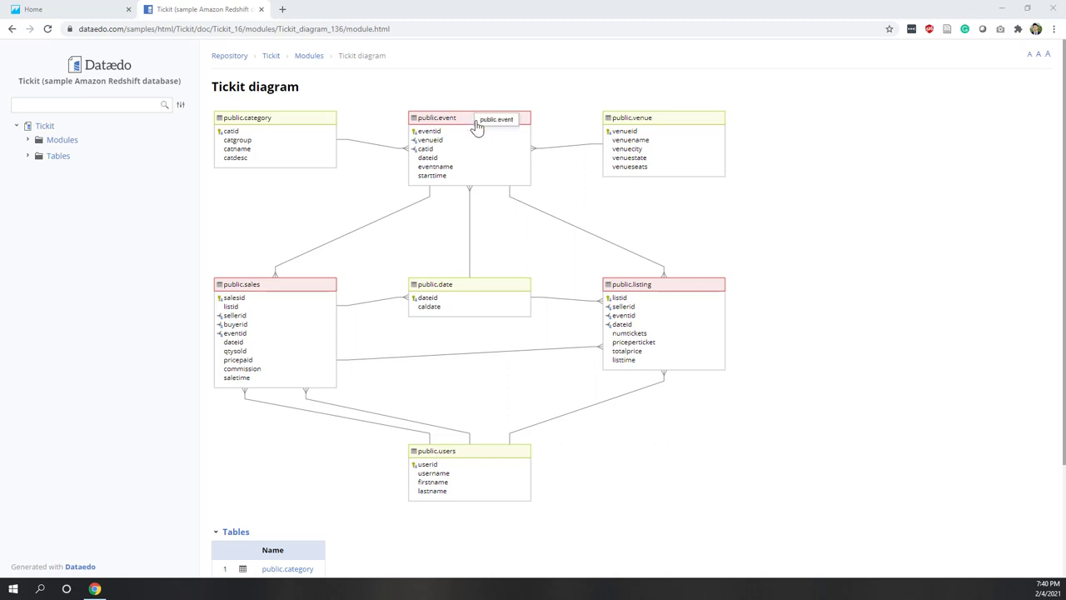
# - Review the Tickit documentation for the event, listing and sales tables
pyautogui.click(481, 171)
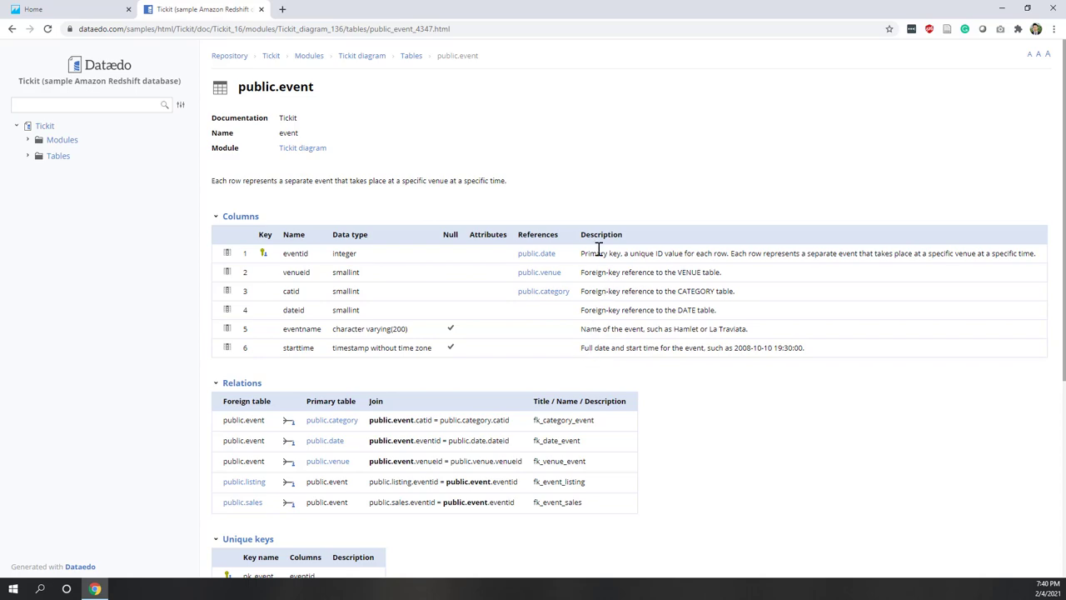
pyautogui.click(317, 149)
pyautogui.click(638, 287)
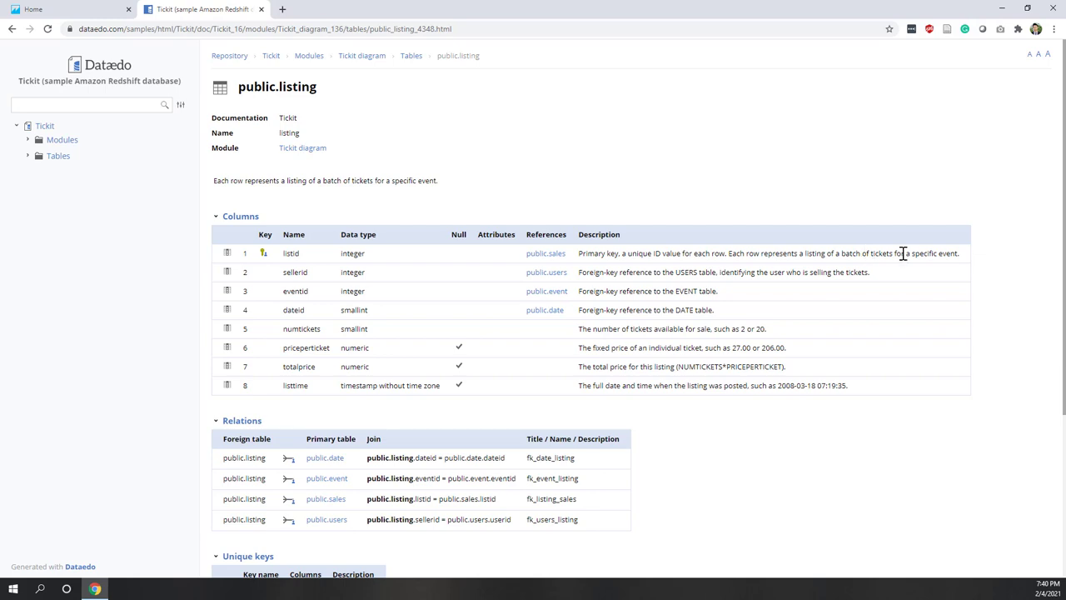
pyautogui.click(312, 148)
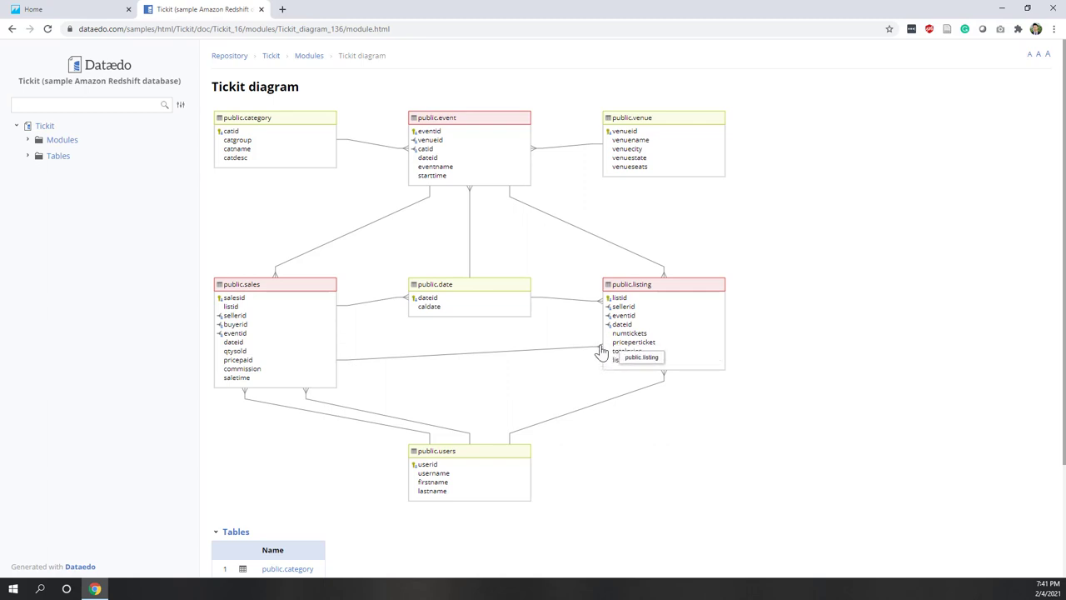
pyautogui.click(303, 333)
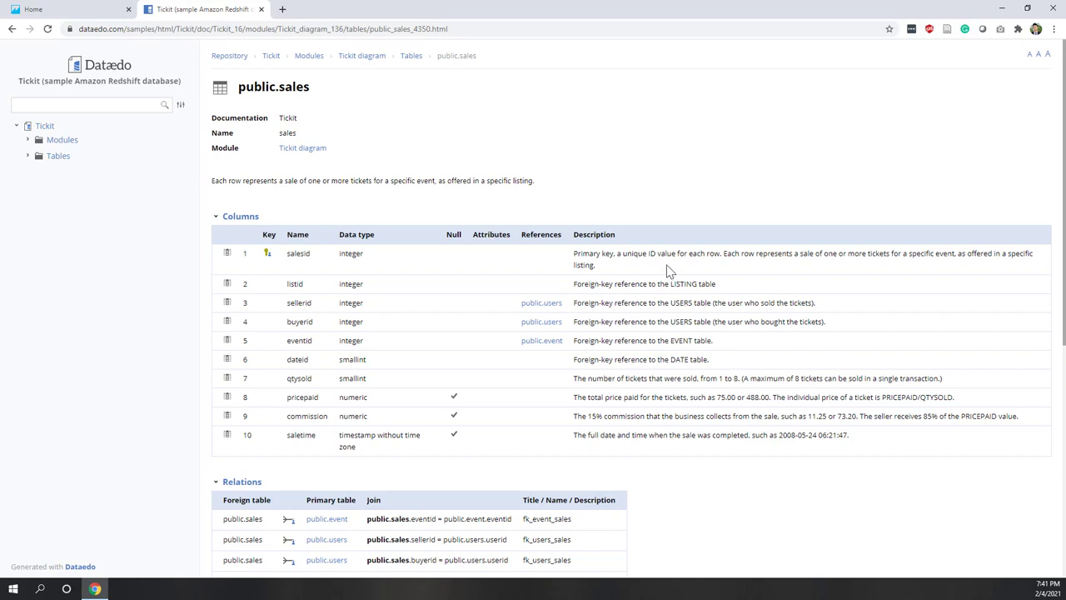
pyautogui.click(296, 152)
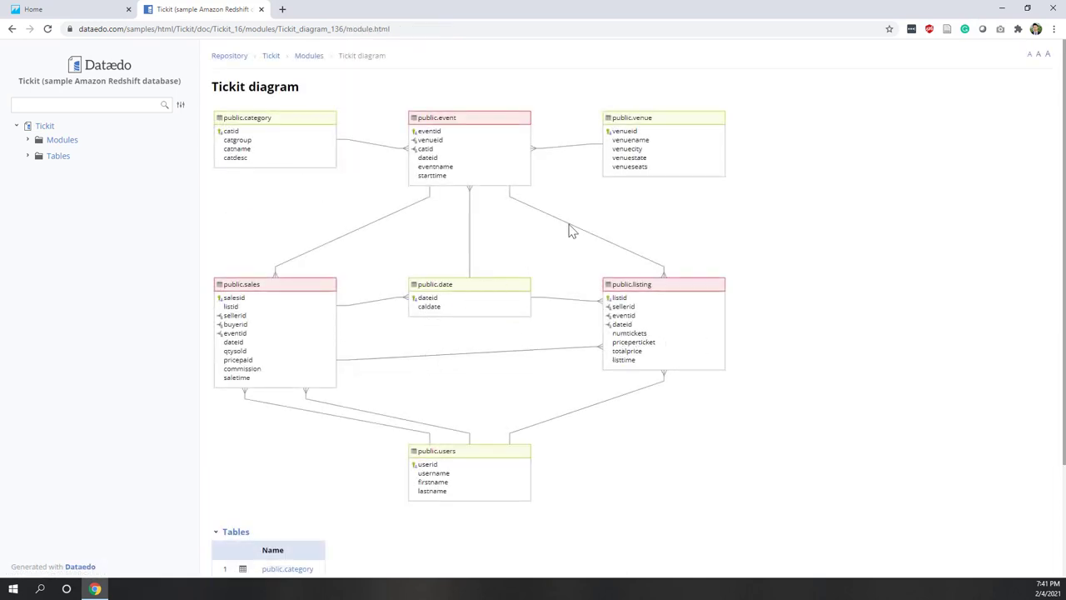
# - Switch to QuickSight's Datasets page and start a new dataset
pyautogui.moveTo(575, 231)
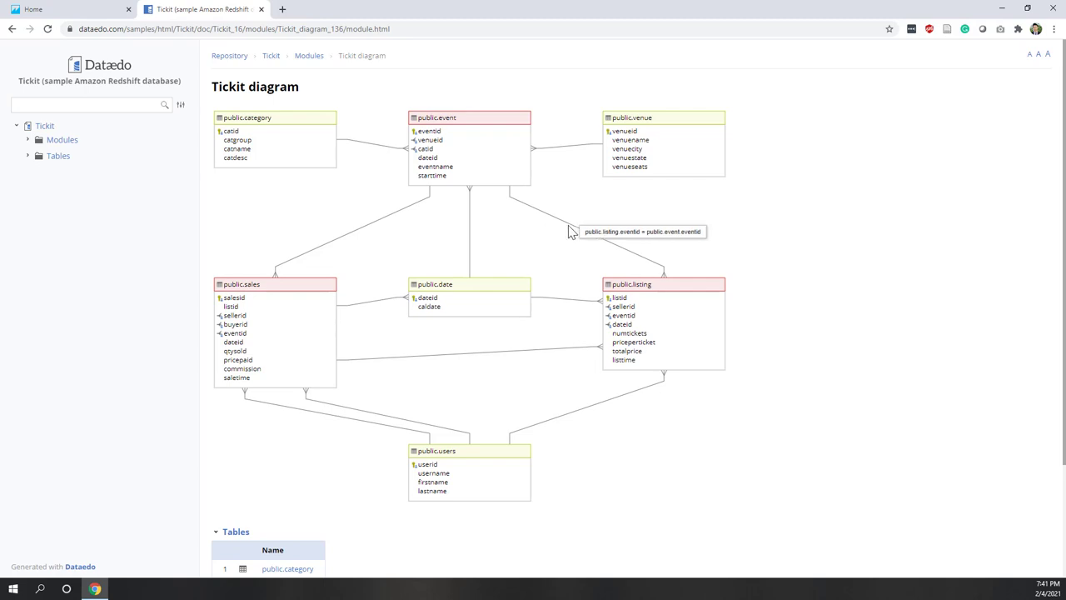
pyautogui.moveTo(439, 363)
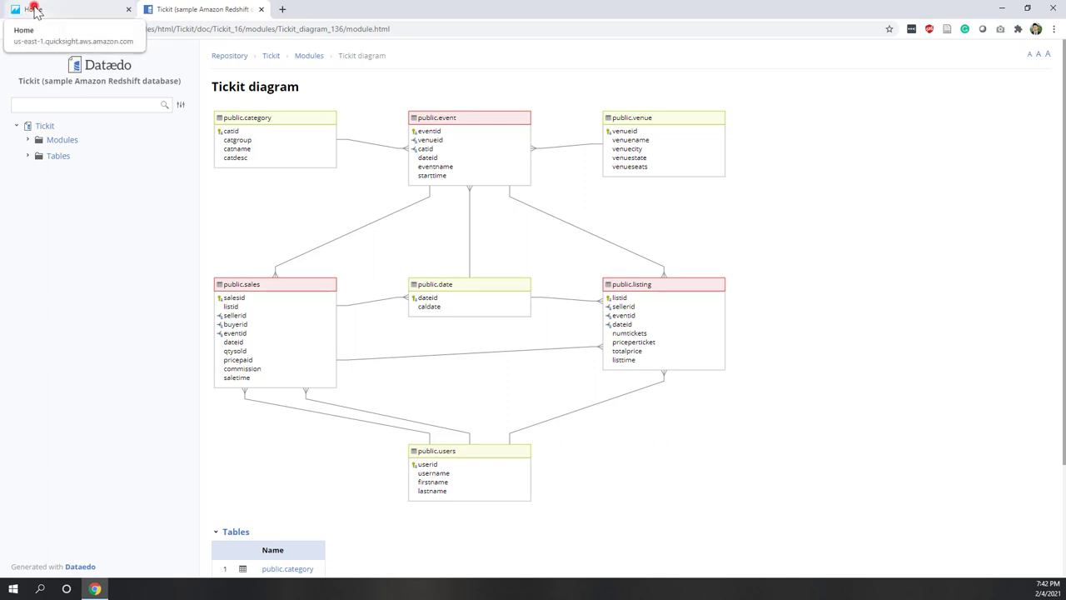
pyautogui.click(35, 10)
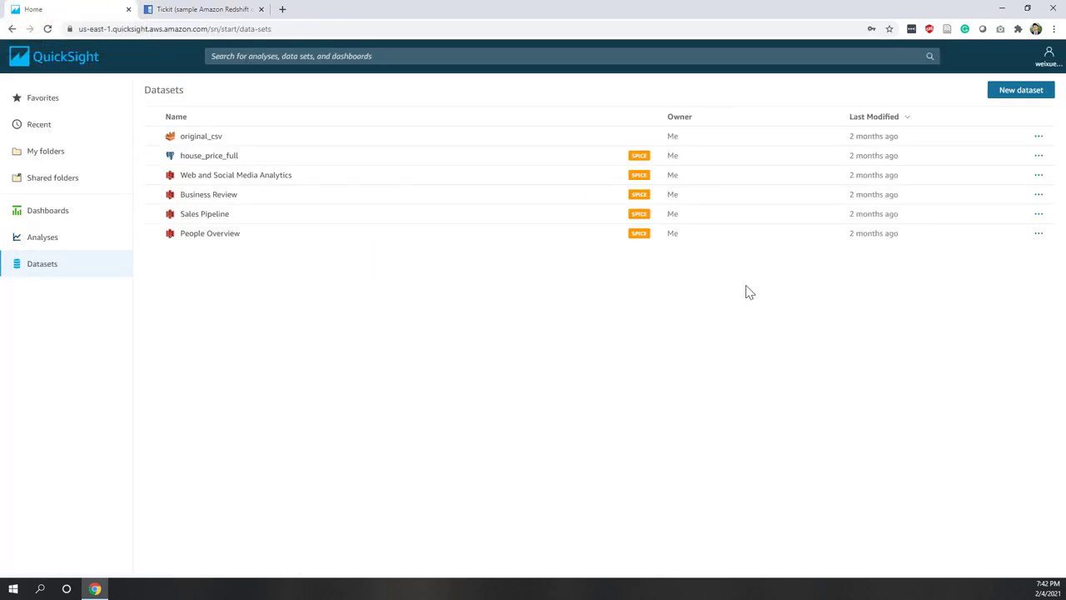
pyautogui.click(1002, 93)
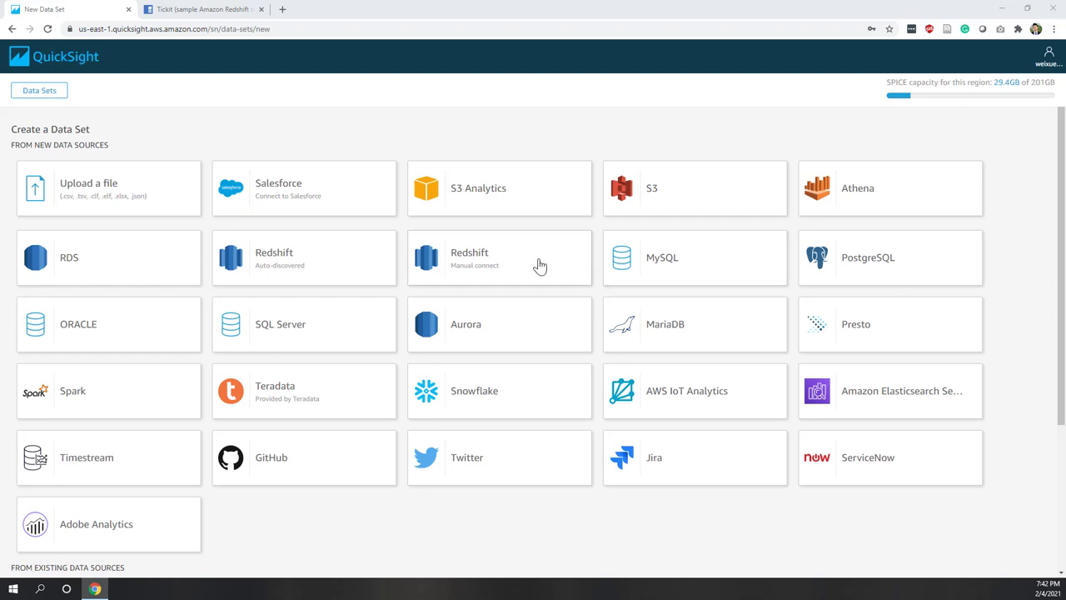
# - Choose Redshift manual connect, name the source 'ticket' and fill in the saved server address
pyautogui.click(490, 275)
pyautogui.click(463, 121)
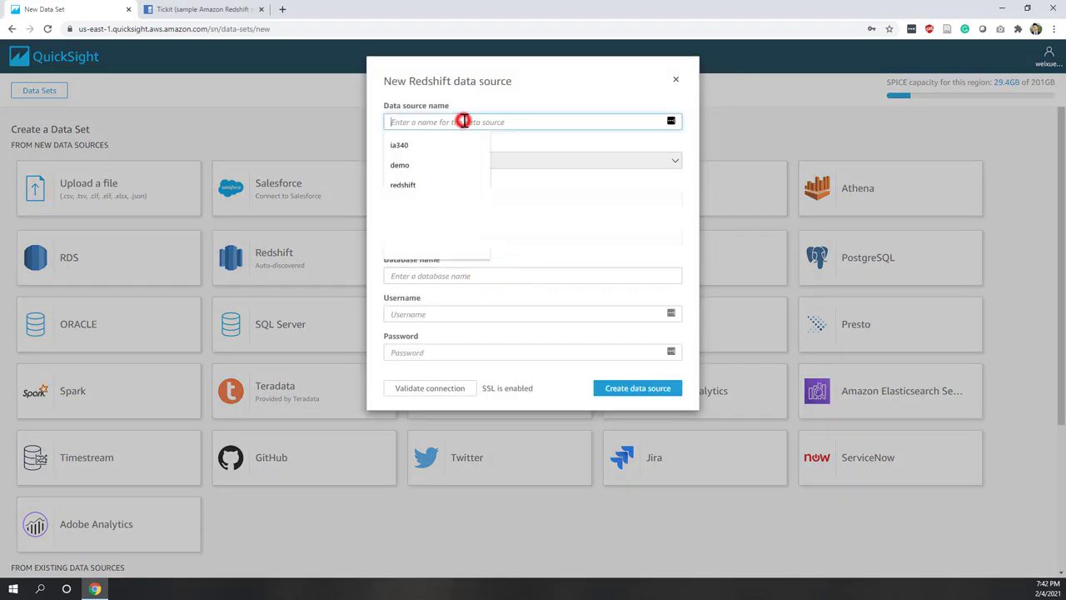
pyautogui.write('ti')
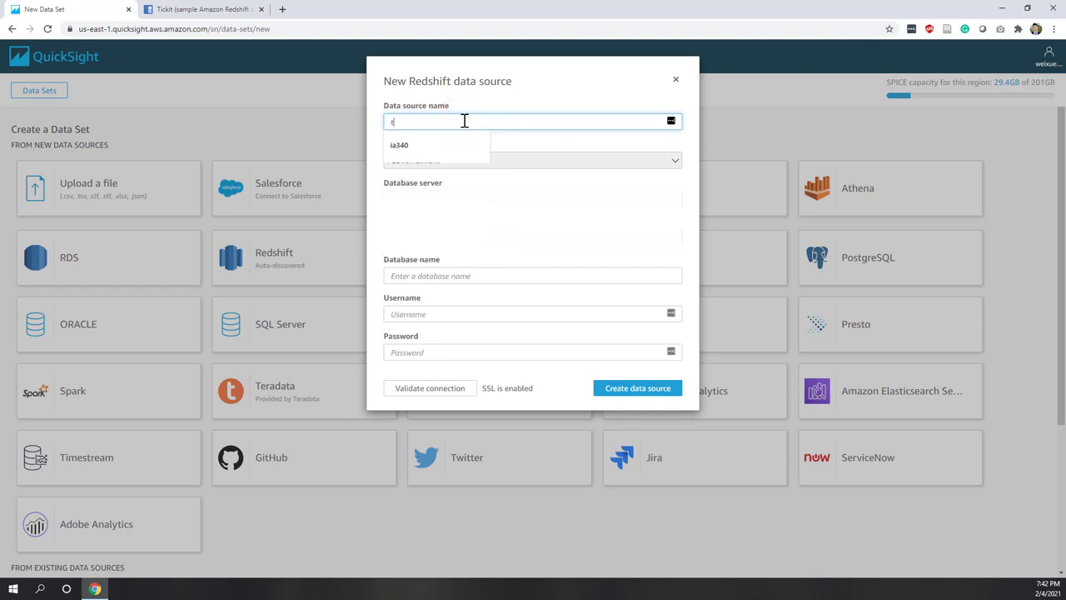
pyautogui.click(451, 143)
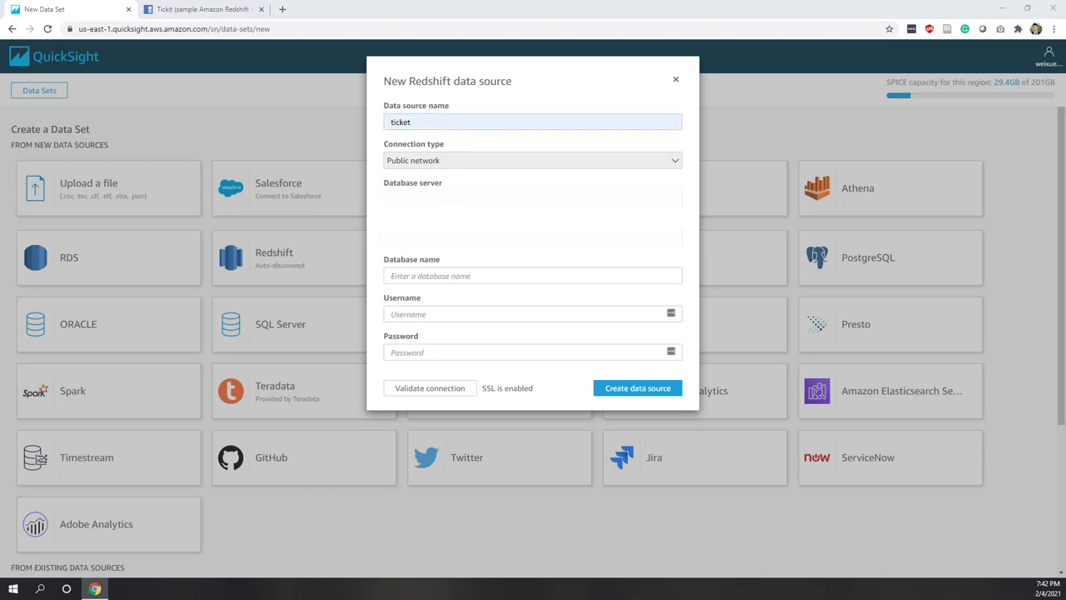
pyautogui.click(406, 197)
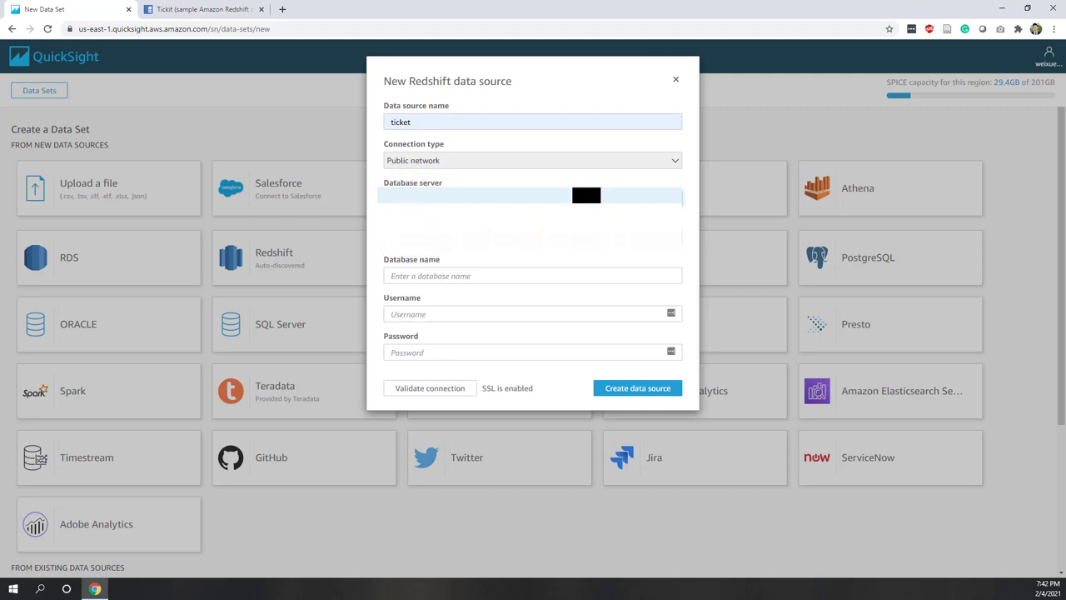
pyautogui.click(444, 239)
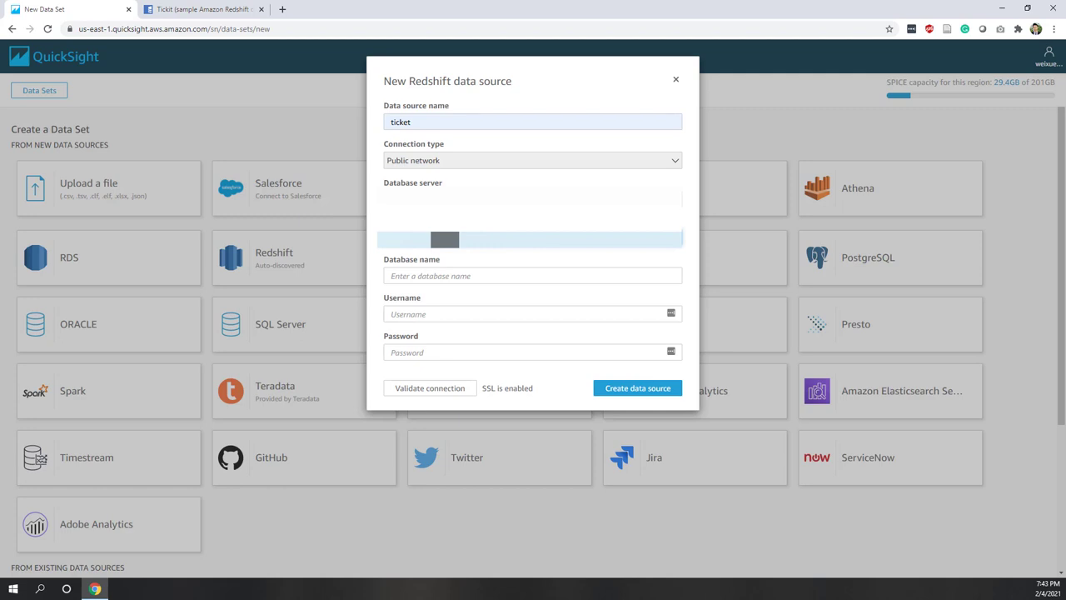
# - Enter database dev plus the username and password, validate, and create the data source
pyautogui.click(453, 271)
pyautogui.write('d')
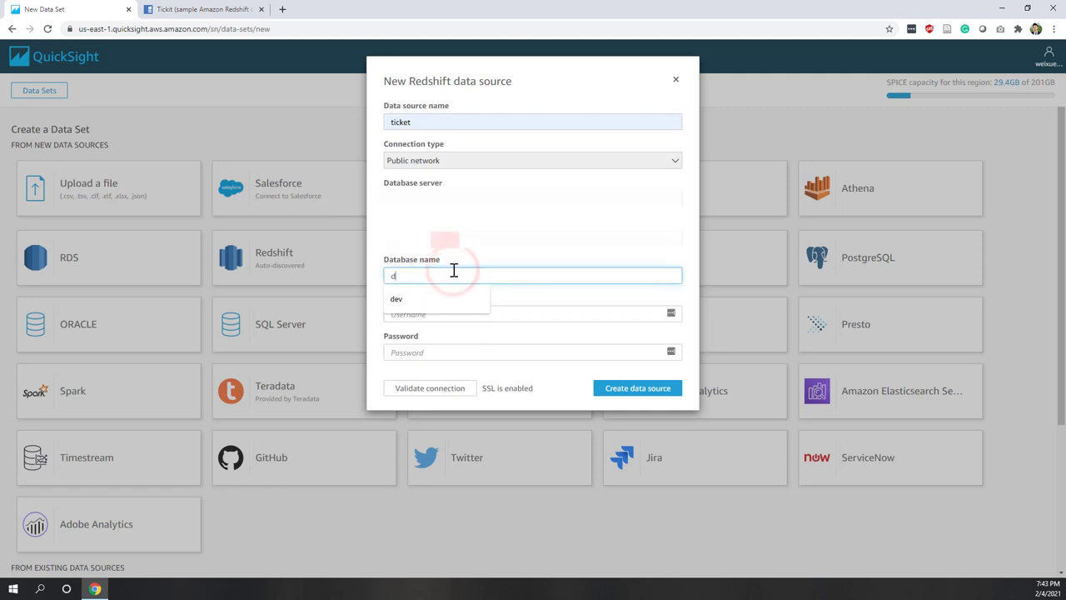
pyautogui.write('ev')
pyautogui.press('Tab')
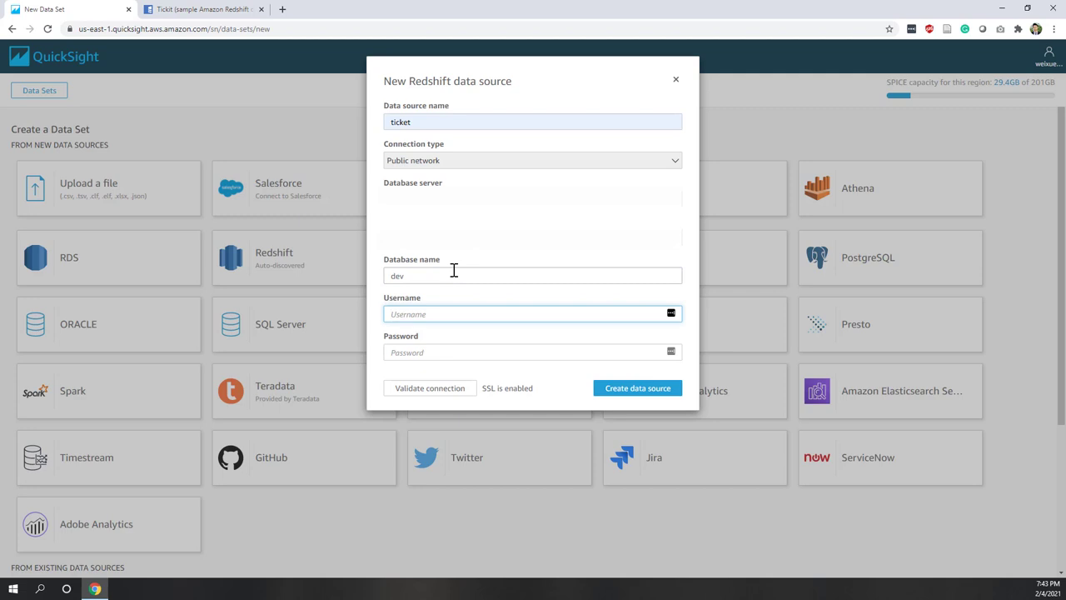
pyautogui.write('demo')
pyautogui.press('Tab')
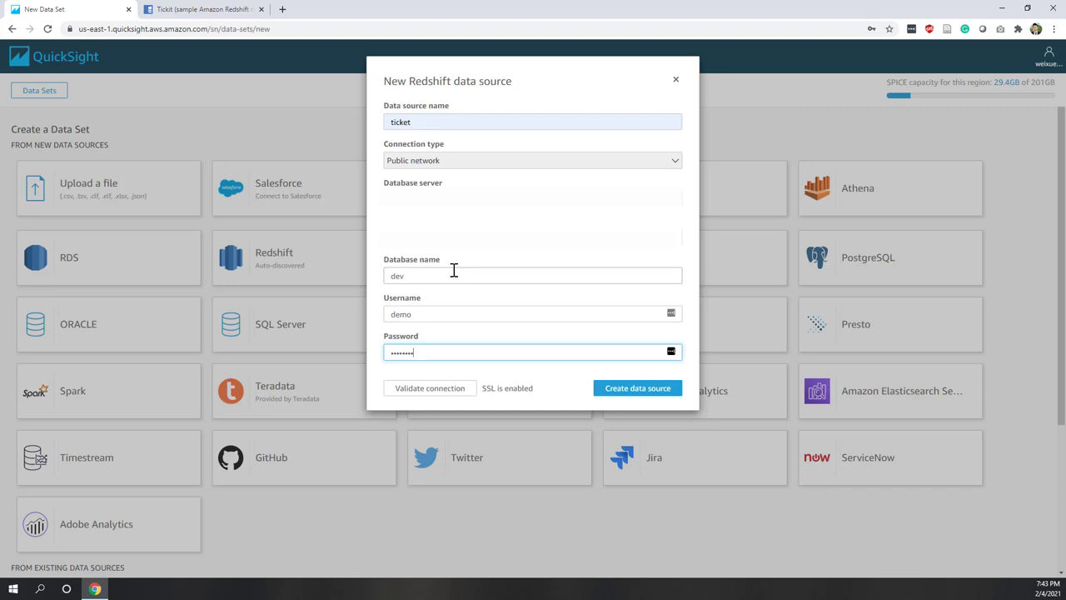
pyautogui.click(454, 391)
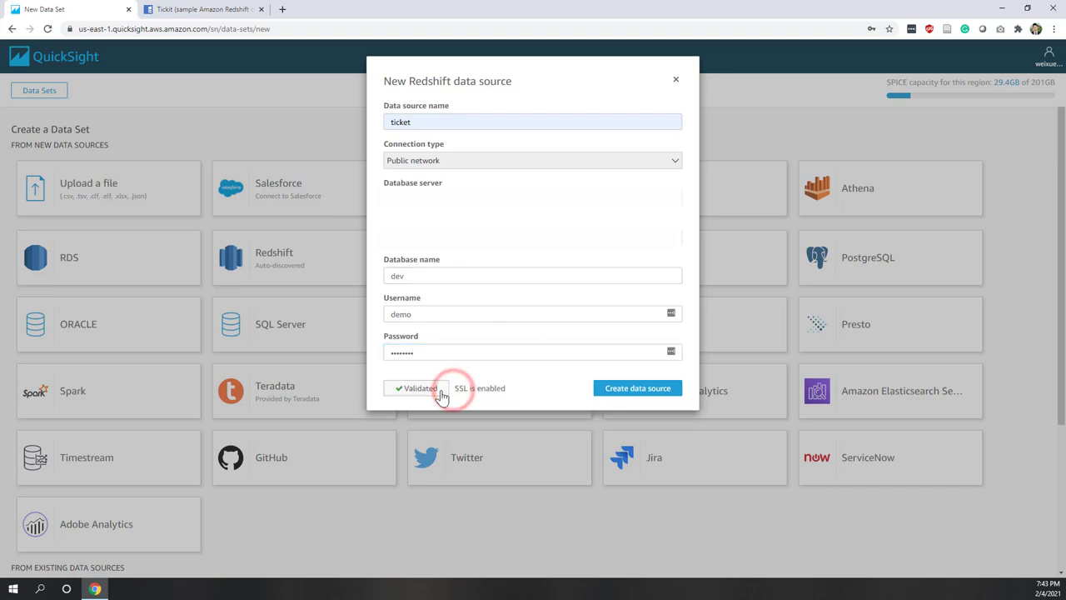
pyautogui.click(601, 385)
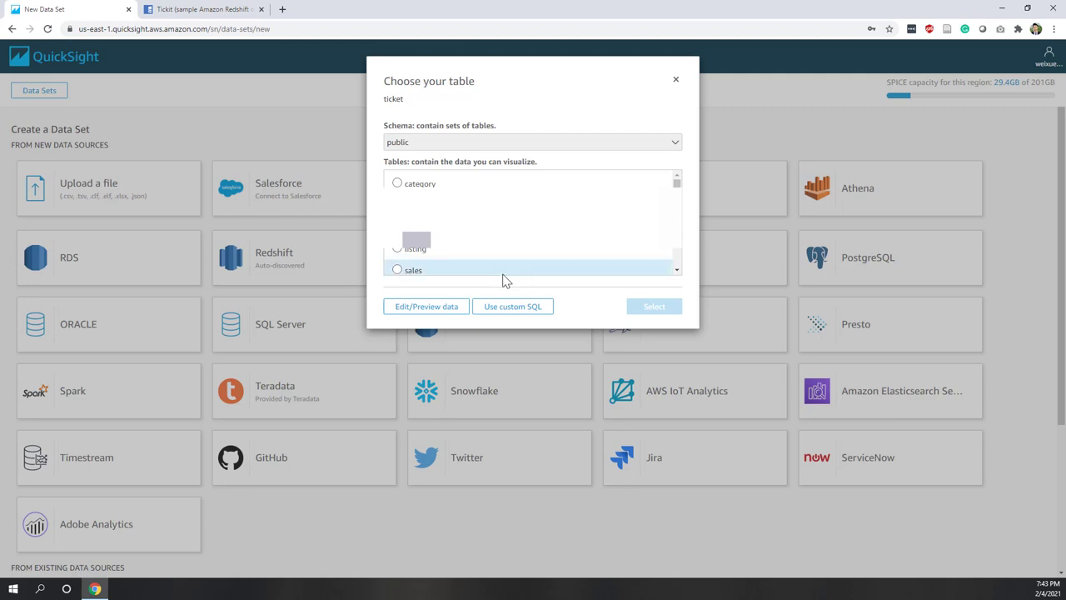
# - After checking the Tickit diagram, select the sales table and open it in Edit/Preview data
pyautogui.click(190, 10)
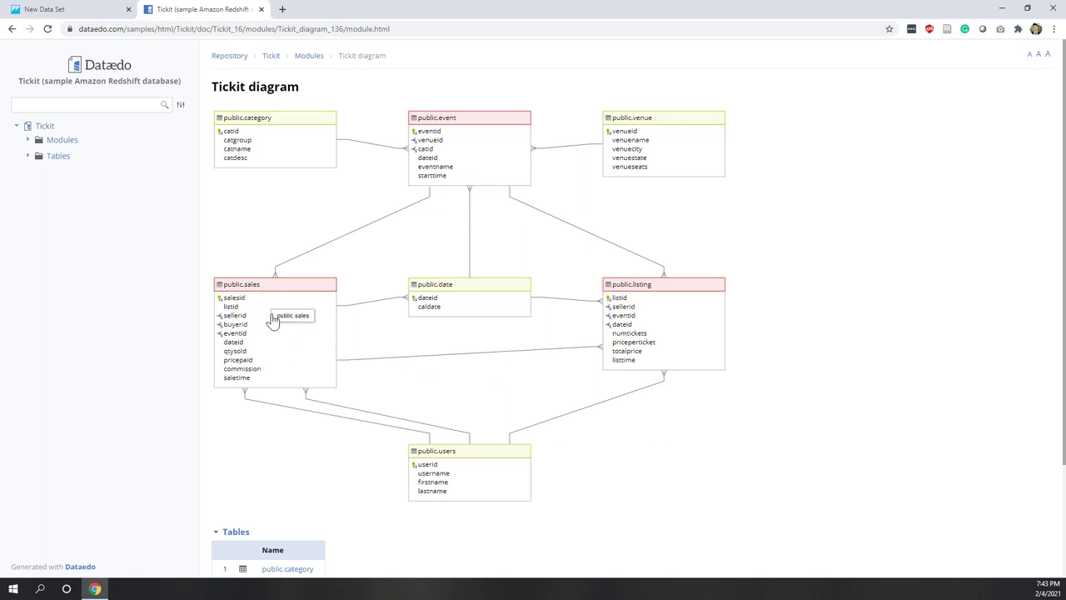
pyautogui.click(39, 9)
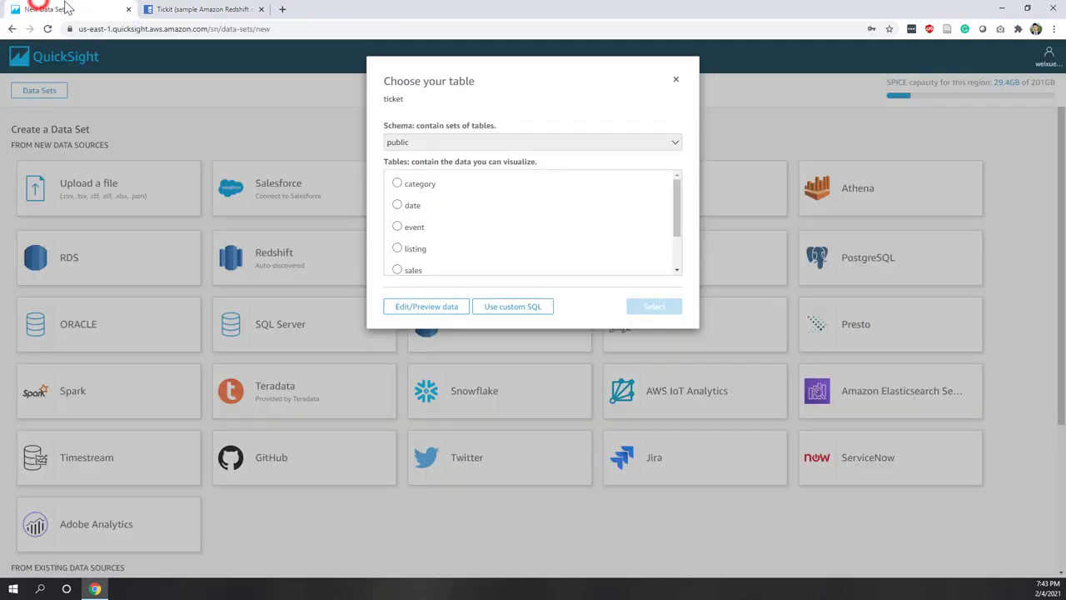
pyautogui.click(421, 270)
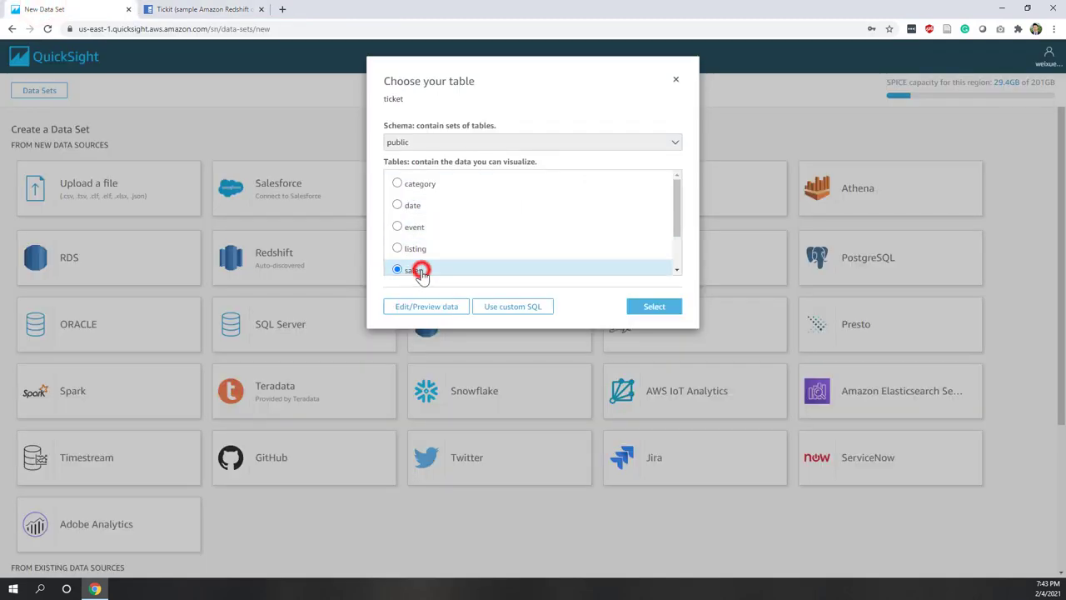
pyautogui.click(437, 308)
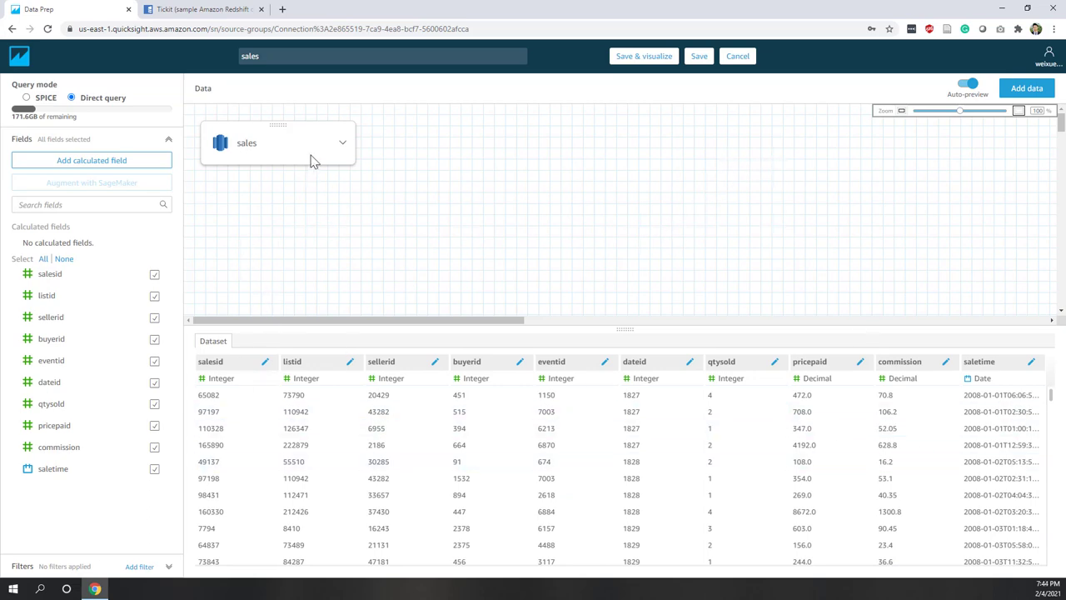
# - Add the listing table and inner-join it to sales on listid = listid
pyautogui.click(1015, 91)
pyautogui.click(448, 335)
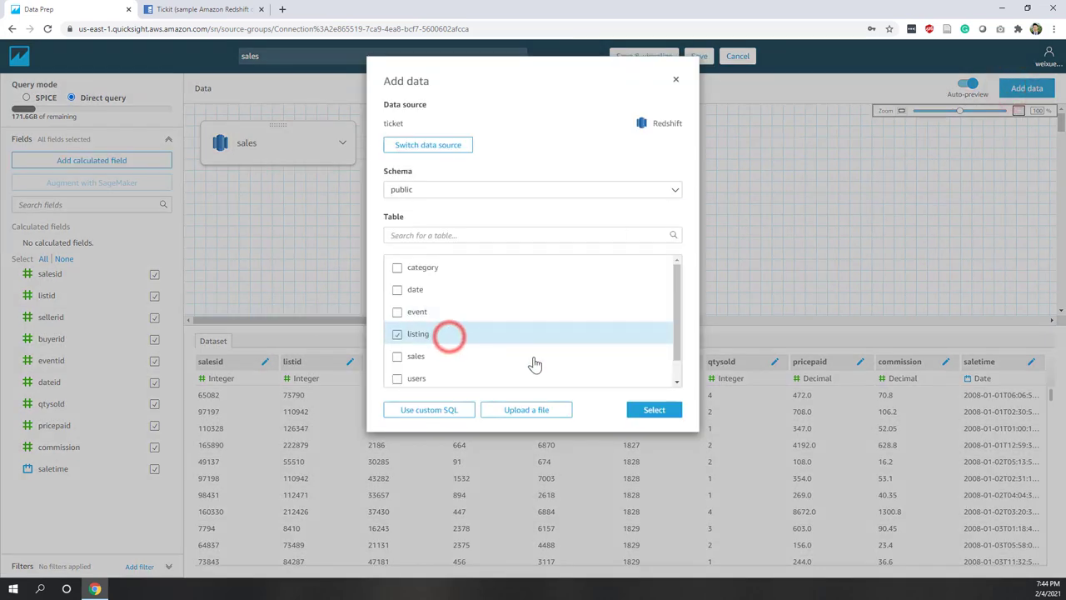
pyautogui.click(666, 412)
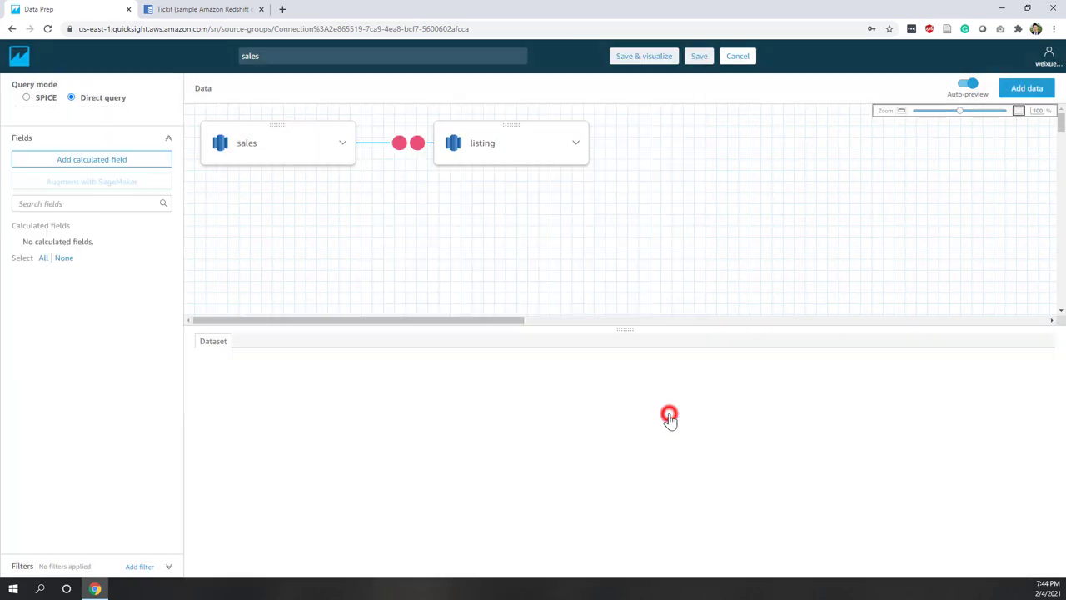
pyautogui.click(407, 154)
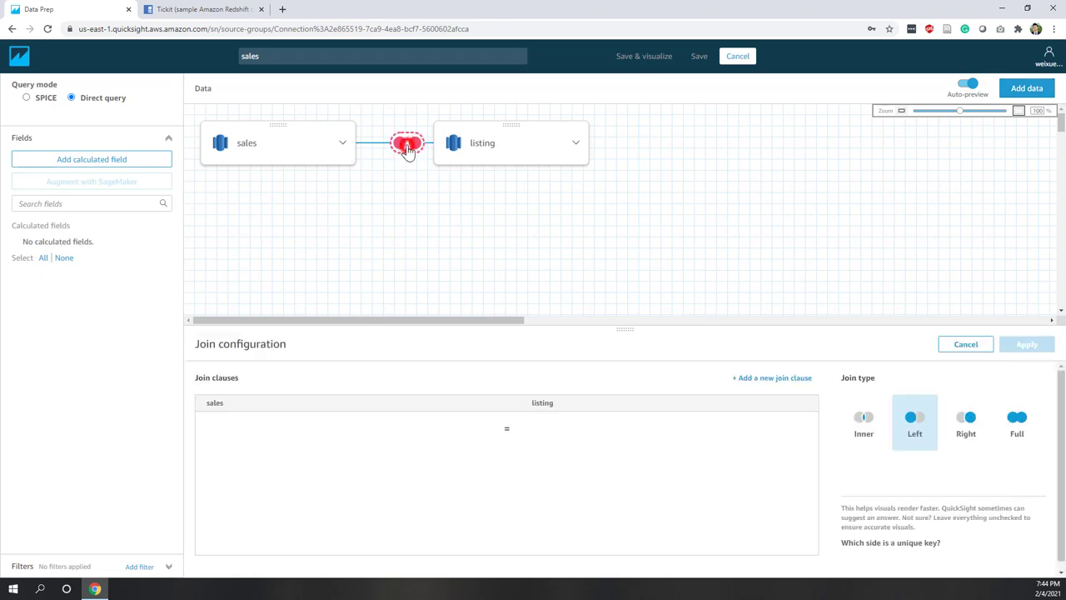
pyautogui.click(872, 421)
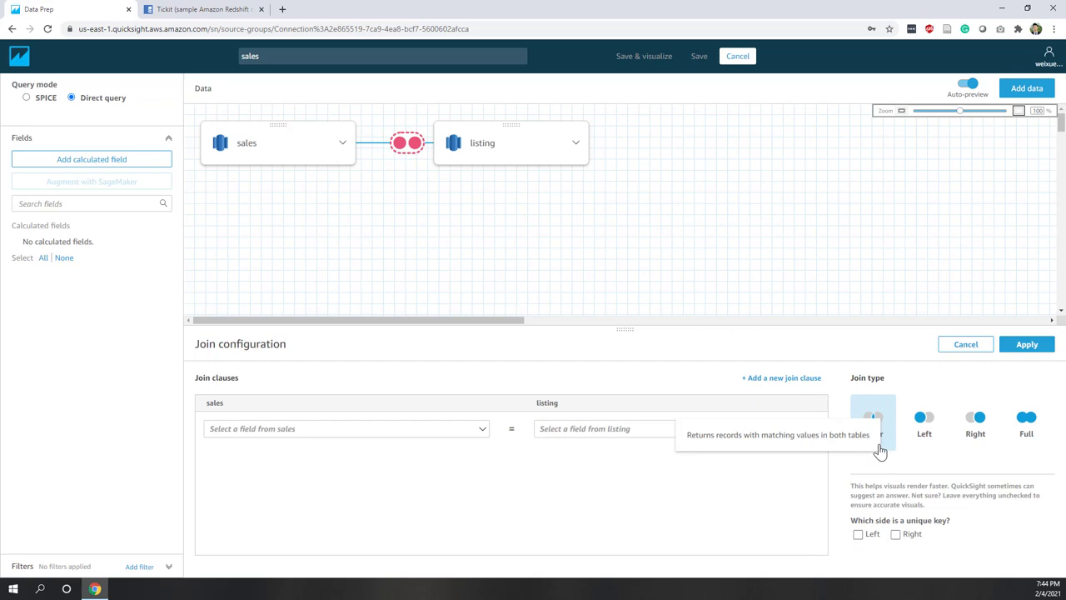
pyautogui.click(587, 430)
pyautogui.click(586, 482)
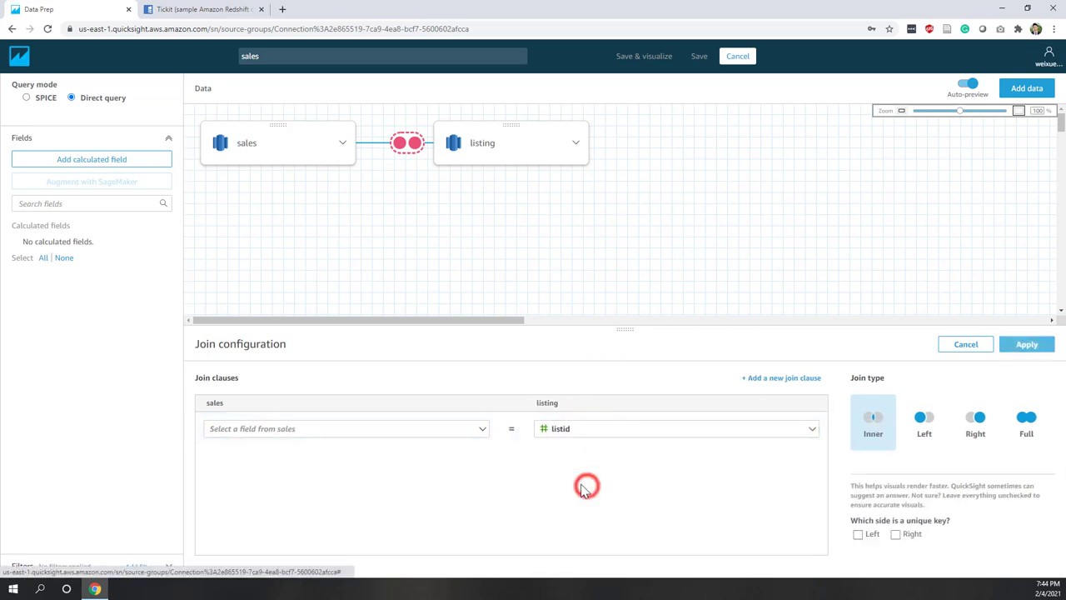
pyautogui.click(454, 428)
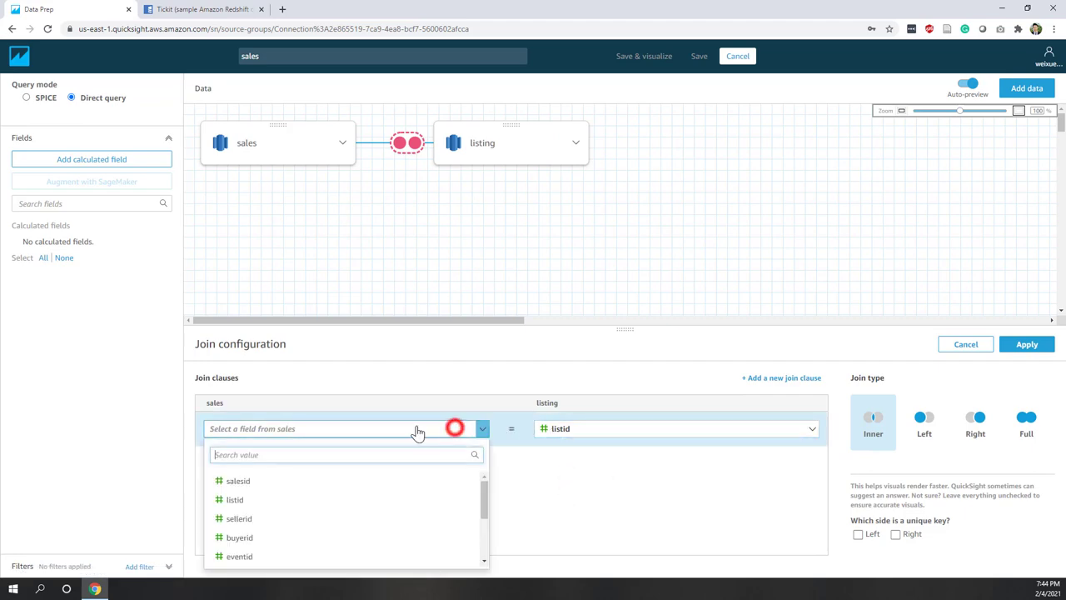
pyautogui.click(258, 499)
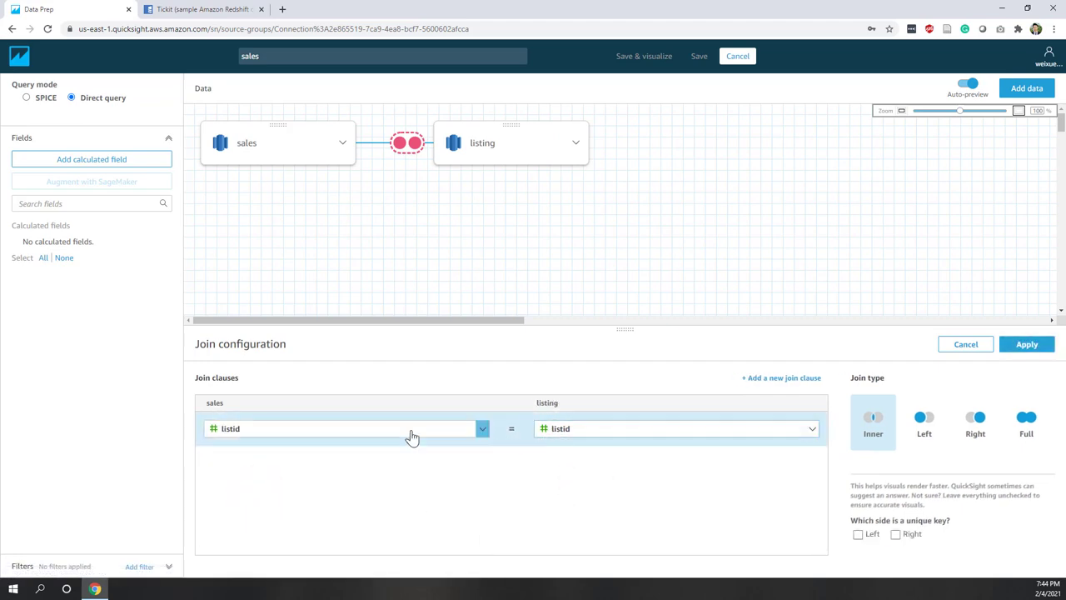
pyautogui.click(1031, 345)
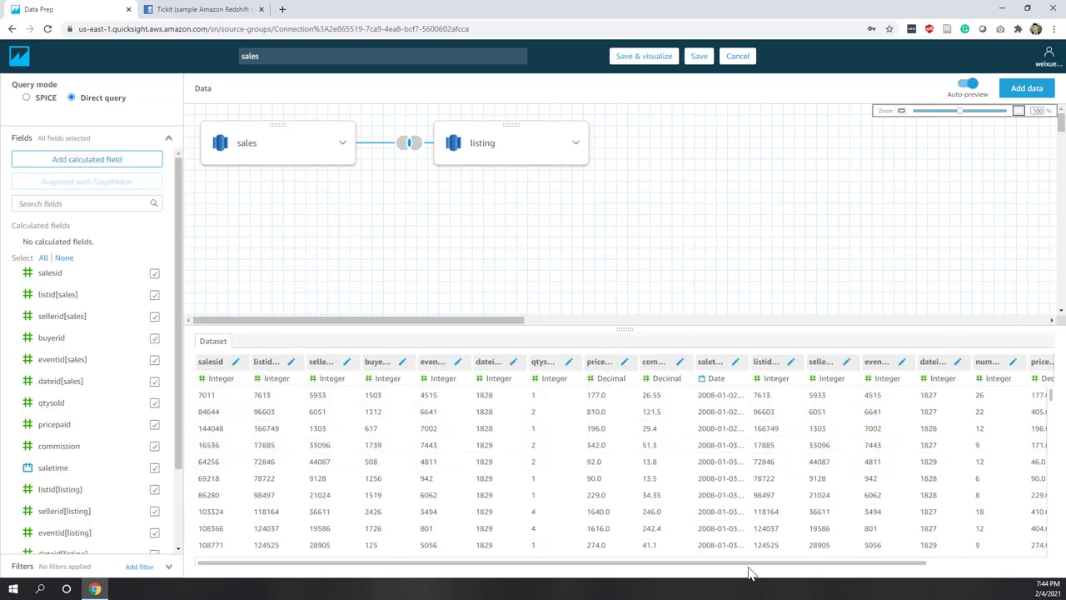
# - Add the event table to the dataset and attach it after listing
pyautogui.moveTo(754, 563); pyautogui.dragTo(611, 577)
pyautogui.click(1020, 89)
pyautogui.click(404, 310)
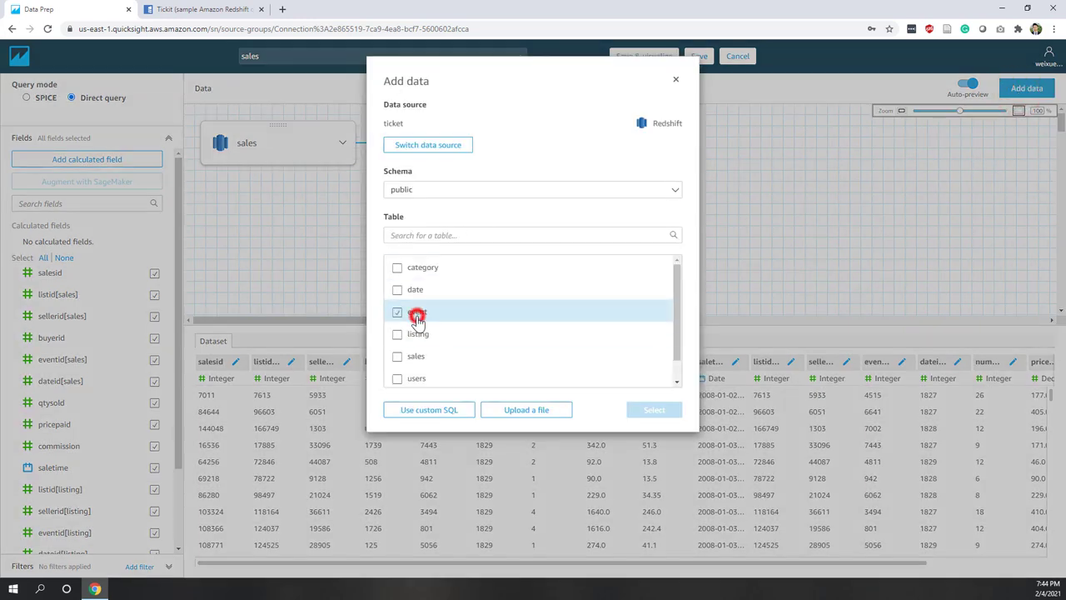
pyautogui.click(653, 409)
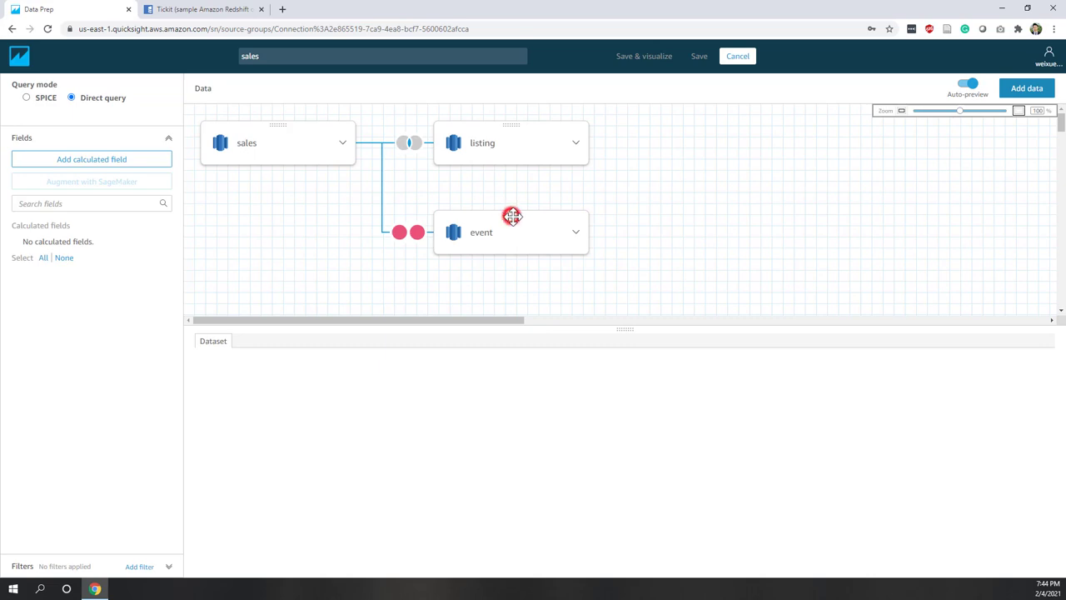
pyautogui.moveTo(512, 216); pyautogui.dragTo(523, 122)
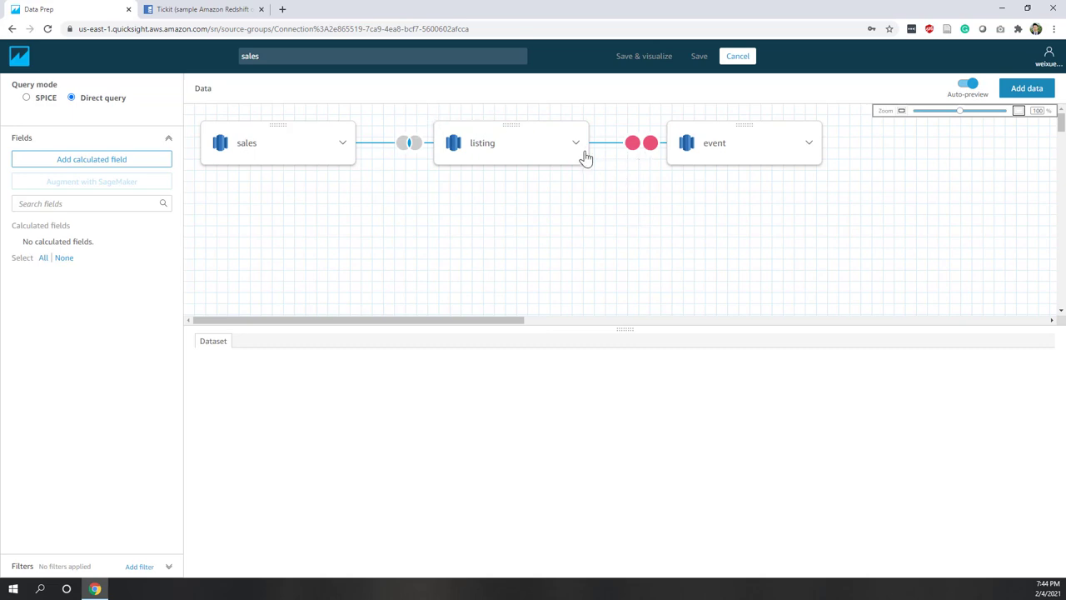
# - Inner-join listing and event on eventid = eventid, then view the Tickit diagram
pyautogui.click(646, 155)
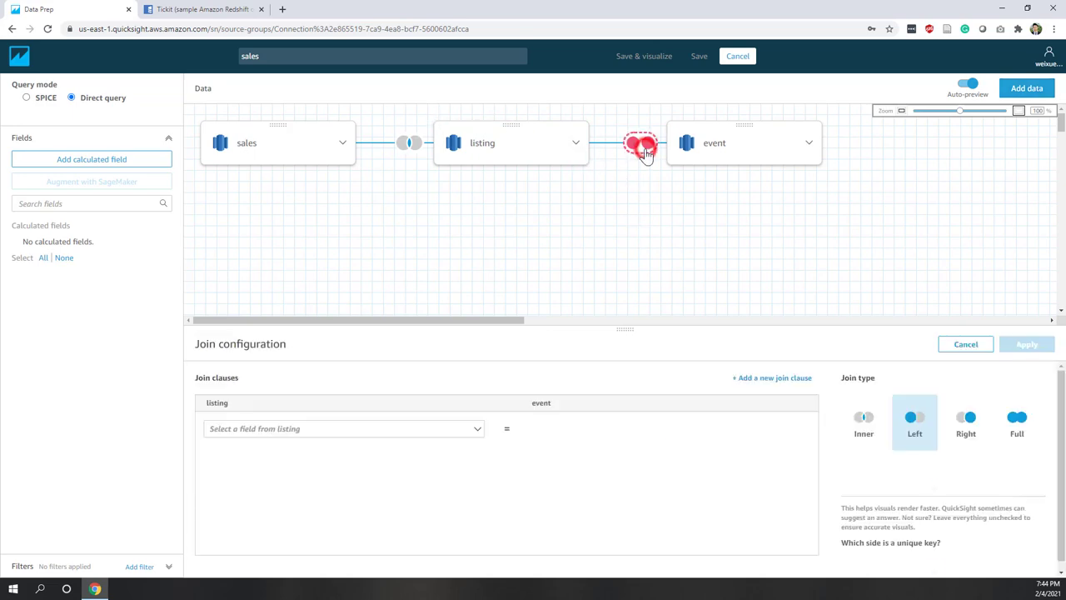
pyautogui.click(874, 437)
pyautogui.click(606, 431)
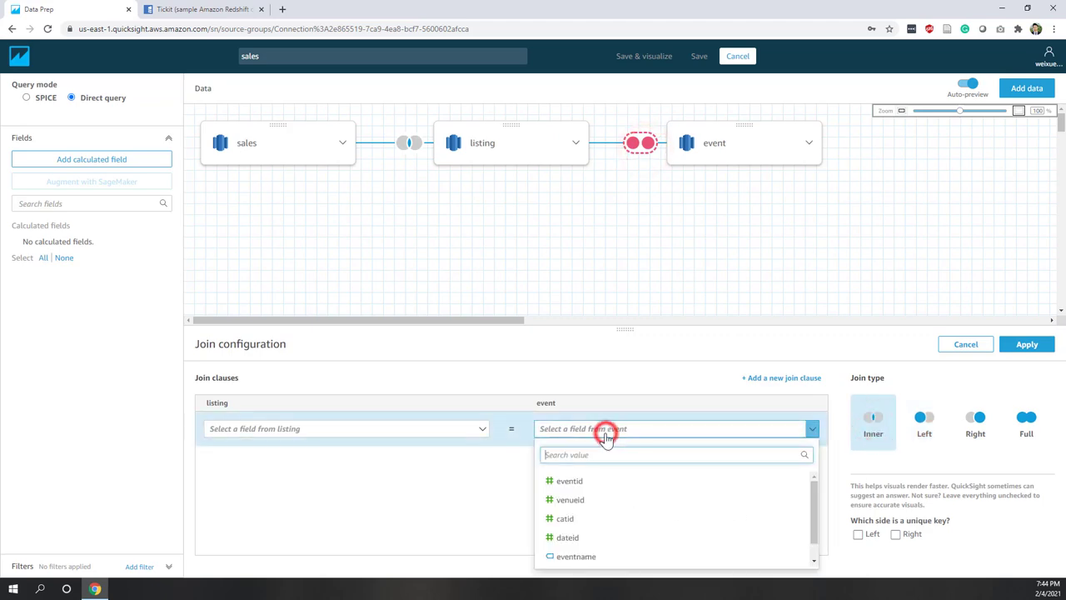
pyautogui.click(580, 483)
pyautogui.click(339, 429)
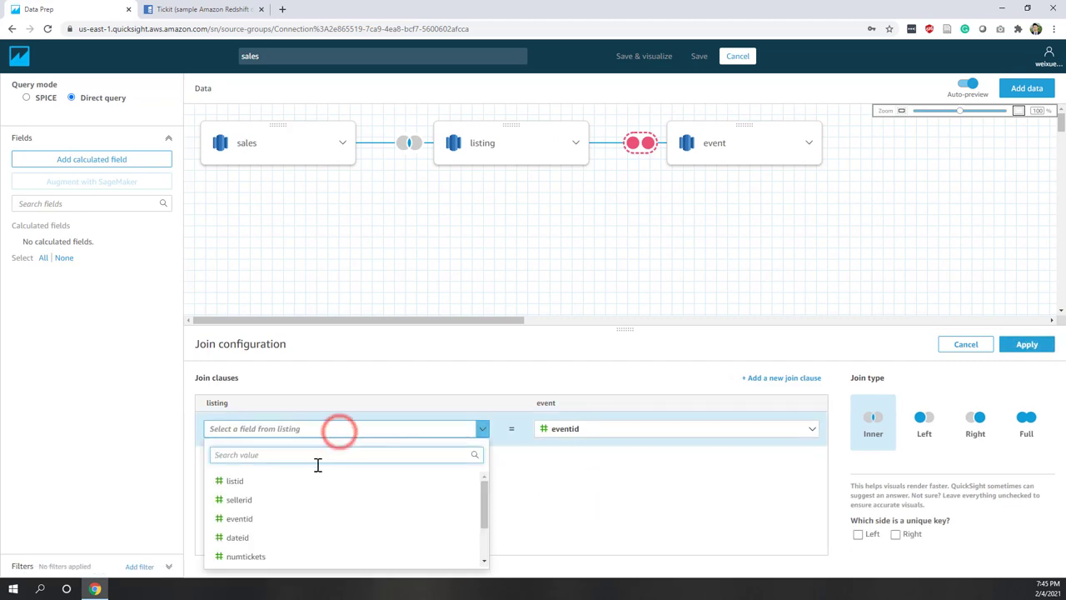
pyautogui.click(269, 518)
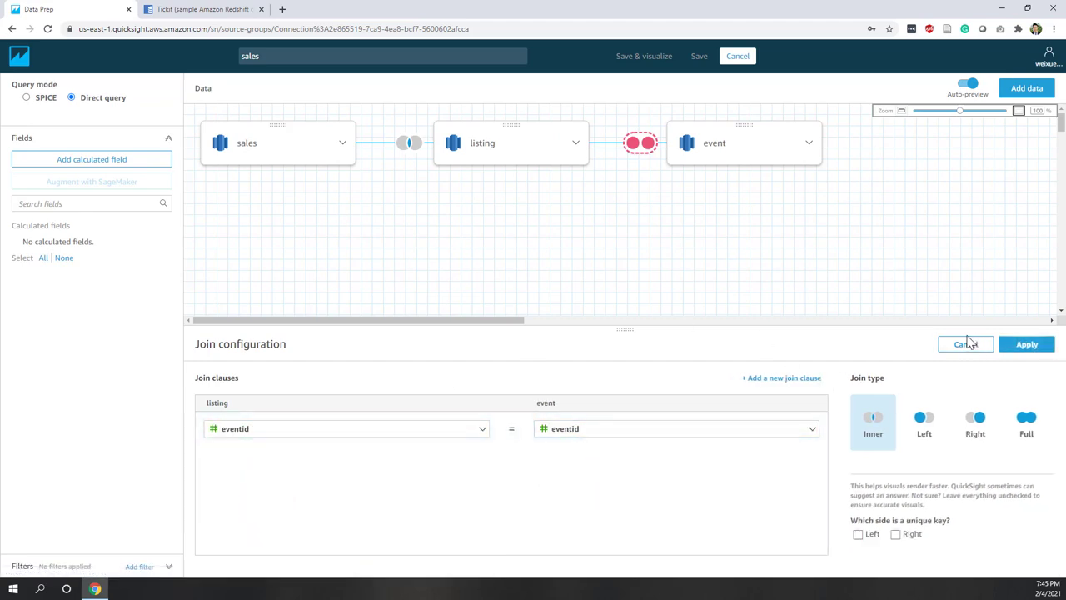
pyautogui.click(1023, 345)
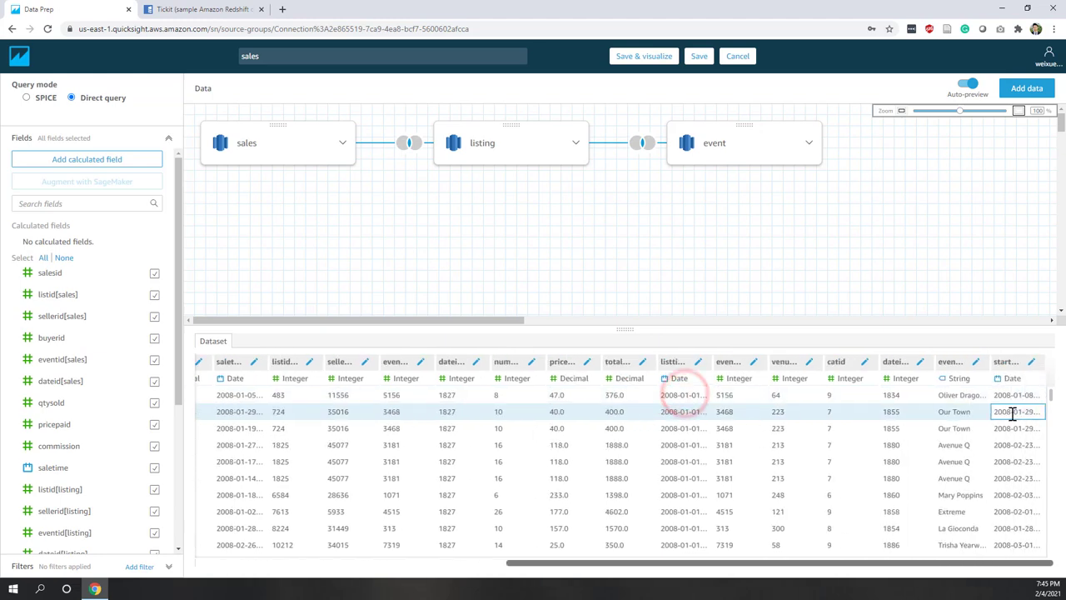
pyautogui.click(191, 9)
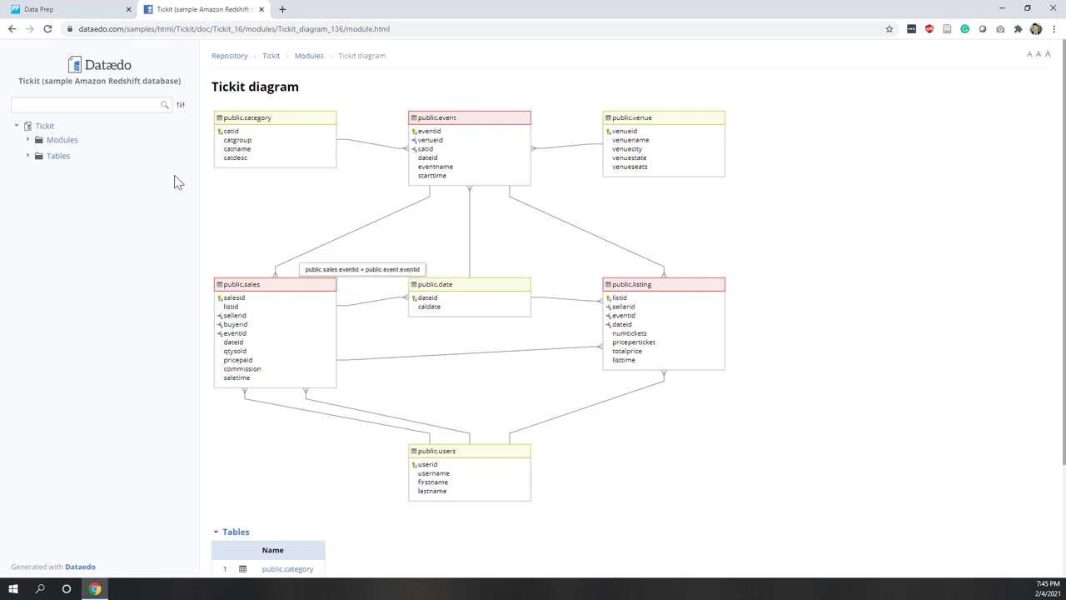
# - Go from the Tickit diagram back to the QuickSight data prep page
pyautogui.click(39, 9)
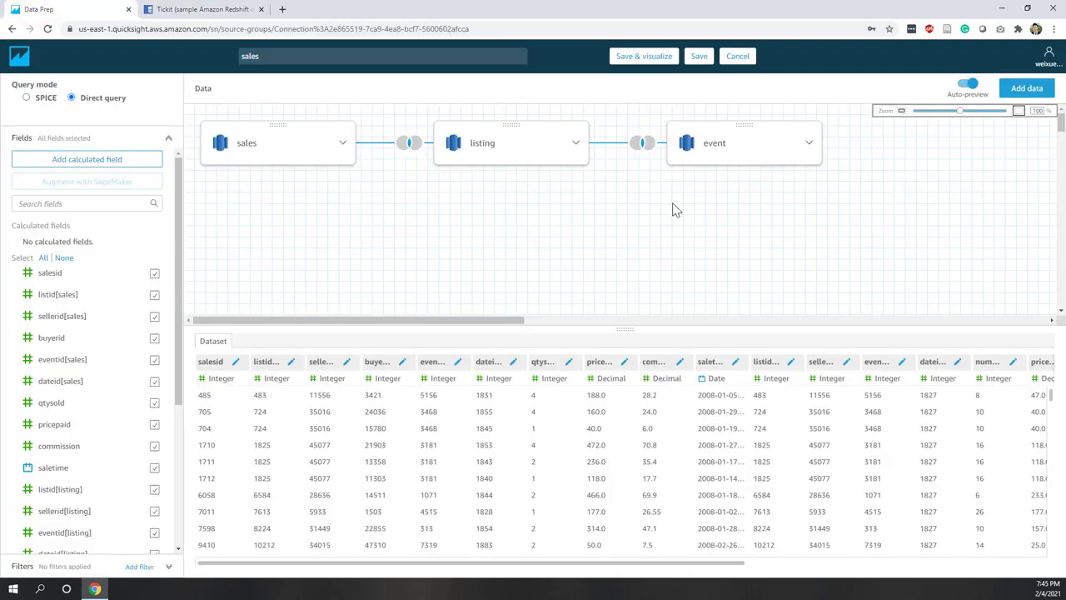
# - Add category and venue, drag category onto event, and open their join settings
pyautogui.click(1030, 92)
pyautogui.click(398, 269)
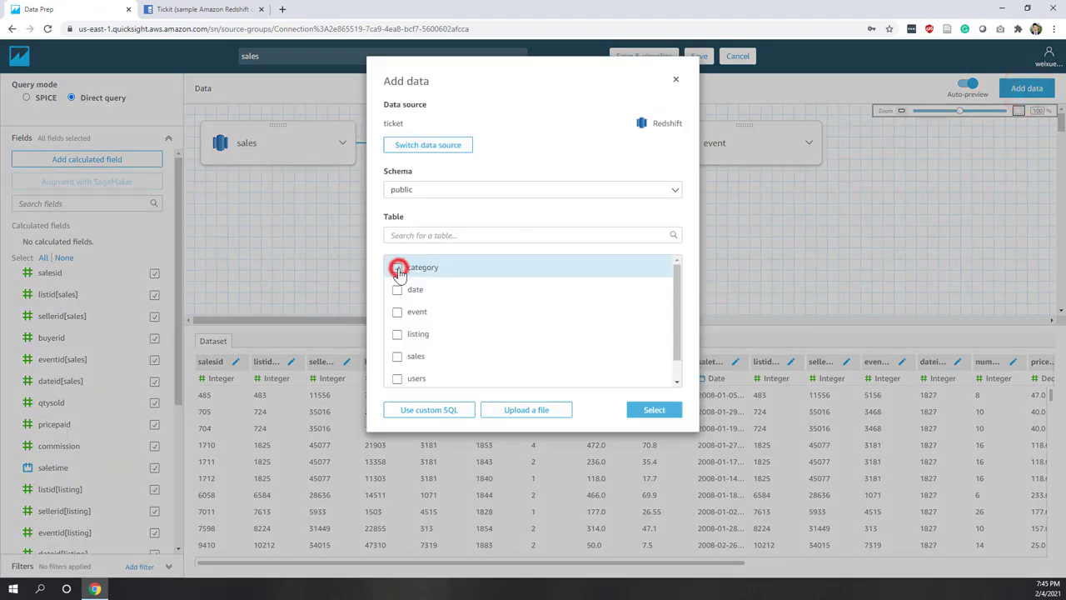
pyautogui.scroll(-1, 469, 340)
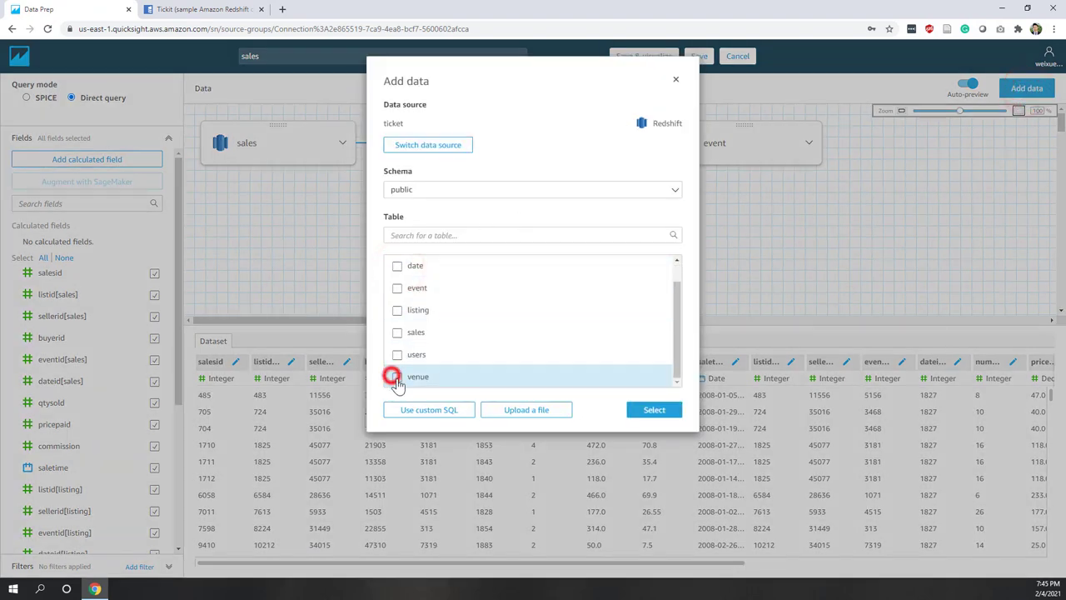
pyautogui.click(654, 409)
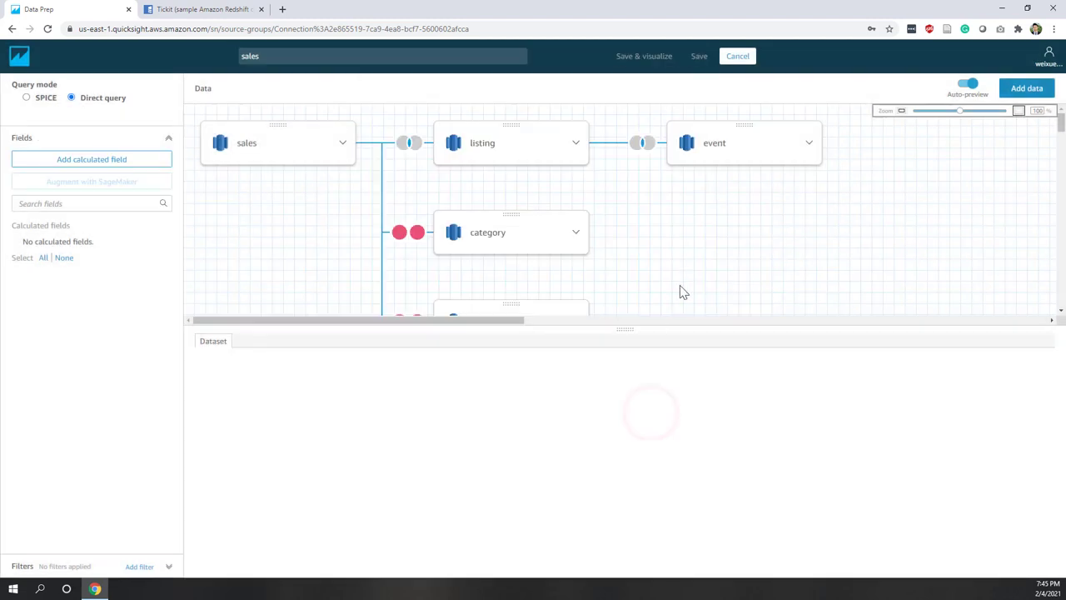
pyautogui.click(679, 285)
pyautogui.moveTo(511, 213); pyautogui.dragTo(801, 119)
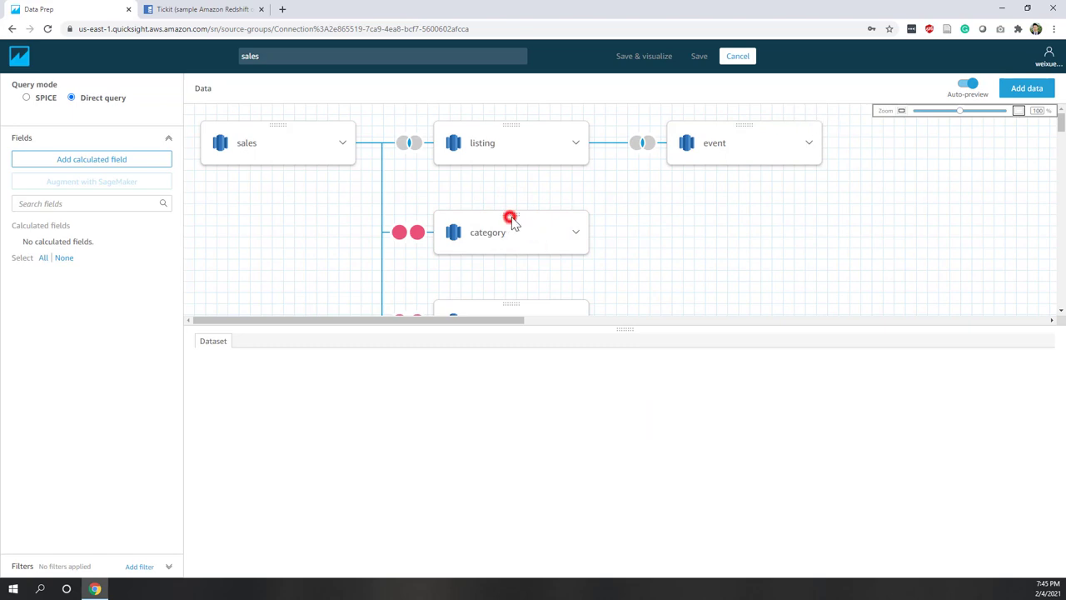
pyautogui.moveTo(511, 219); pyautogui.dragTo(722, 136)
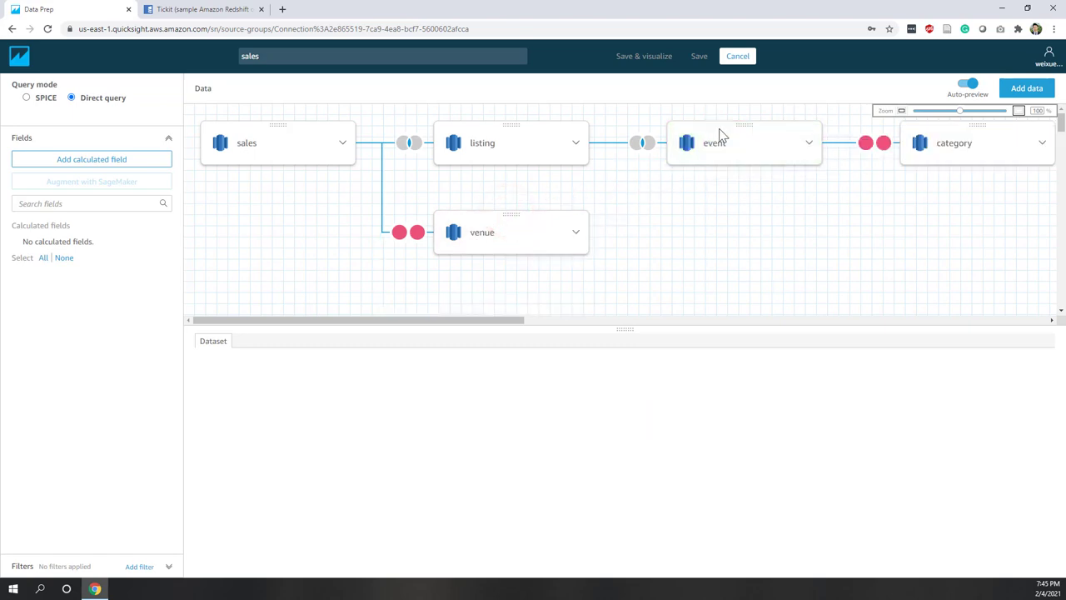
pyautogui.click(874, 148)
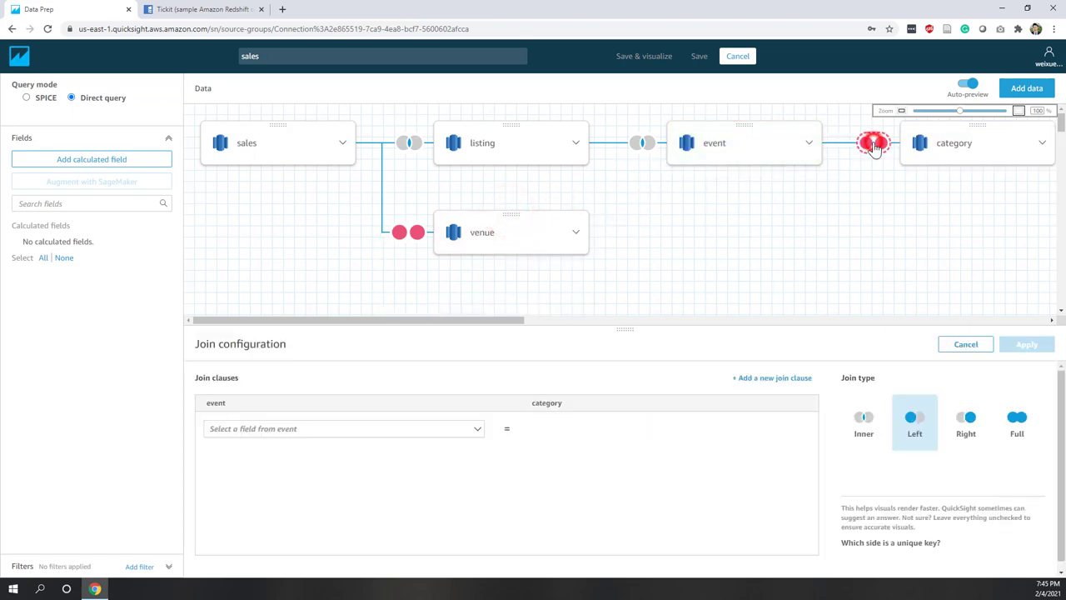
# - Inner-join event and category on catid = catid
pyautogui.click(873, 425)
pyautogui.click(564, 428)
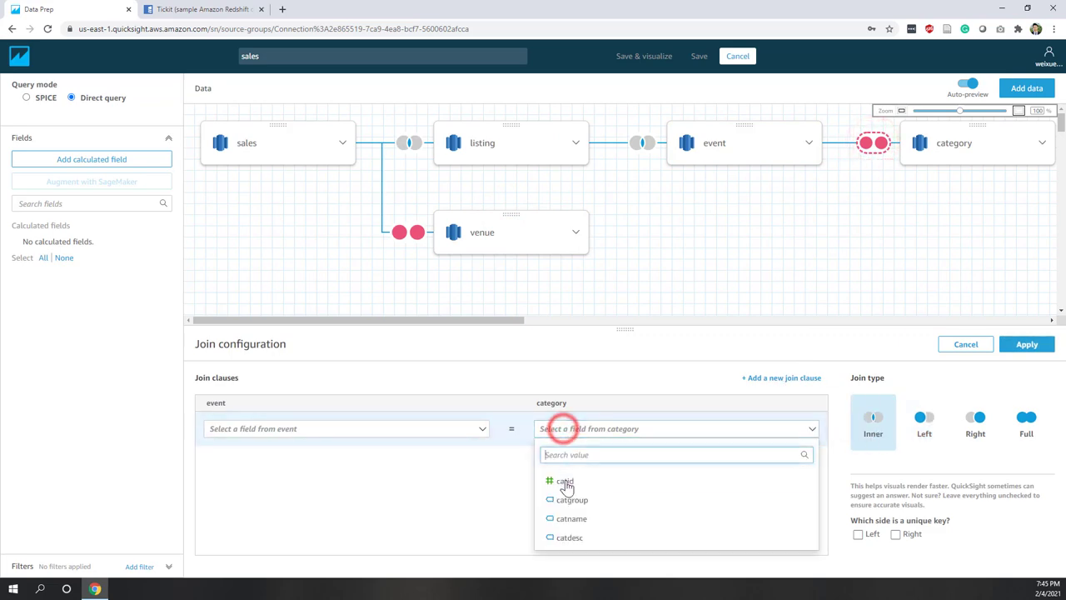
pyautogui.click(565, 483)
pyautogui.click(332, 428)
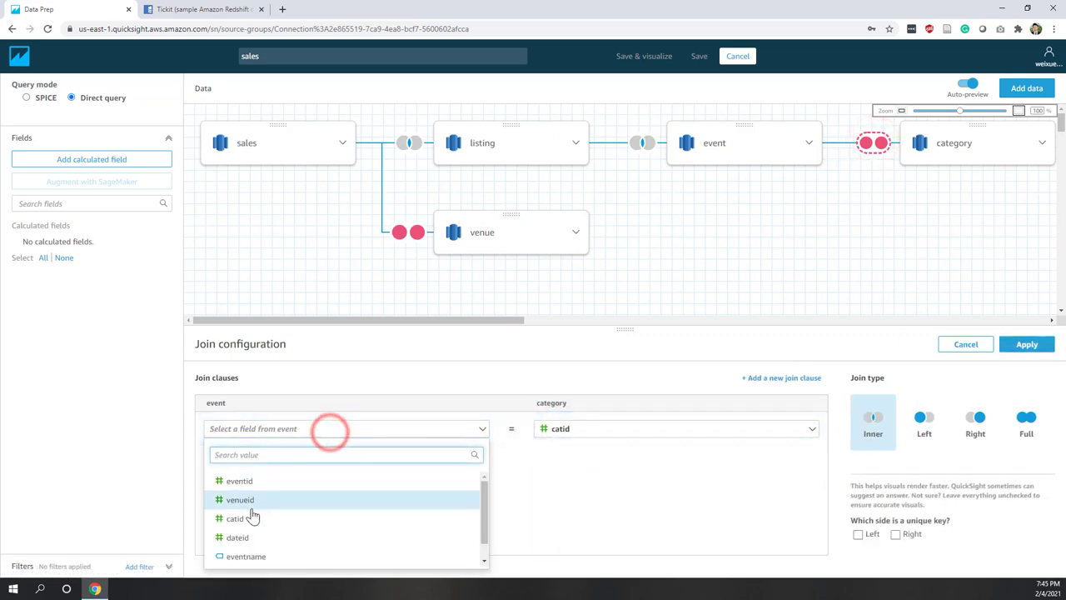
pyautogui.click(248, 527)
pyautogui.click(1026, 343)
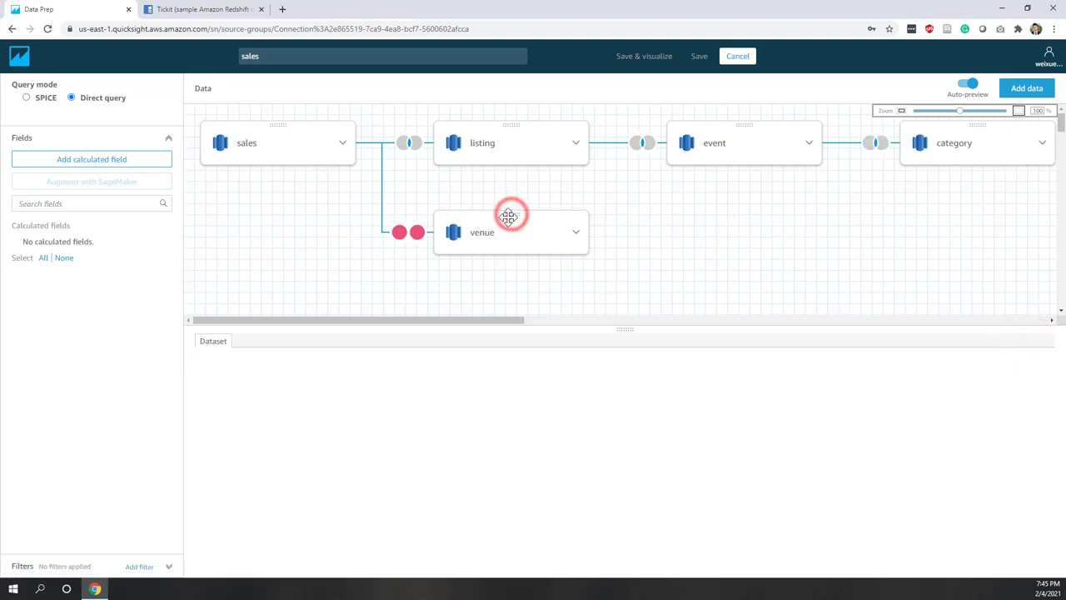
# - Attach venue to event and inner-join them on venueid = venueid
pyautogui.moveTo(512, 216); pyautogui.dragTo(837, 207)
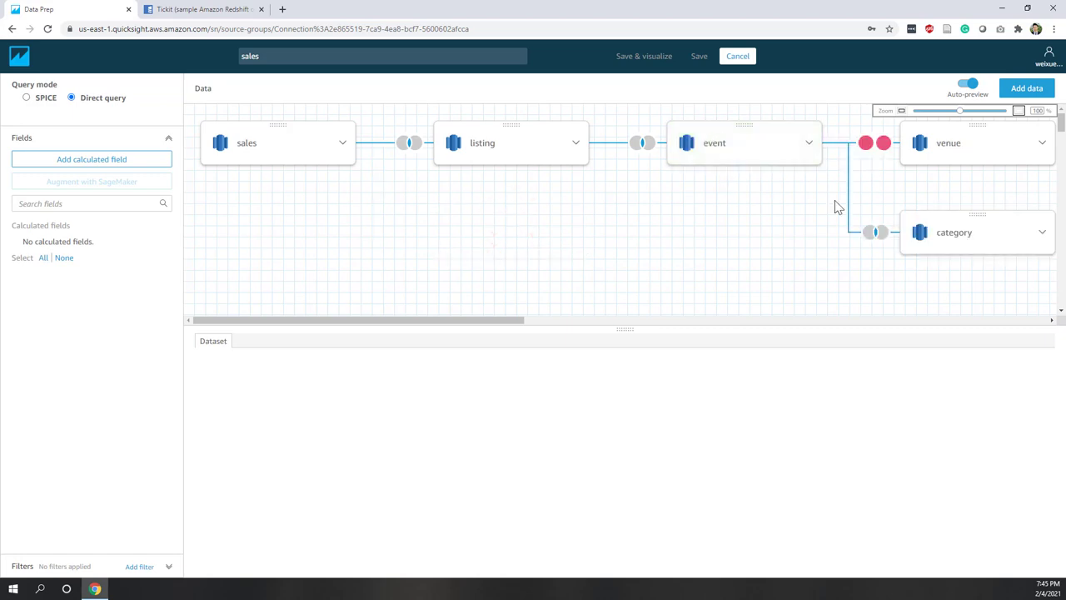
pyautogui.click(872, 150)
pyautogui.click(872, 425)
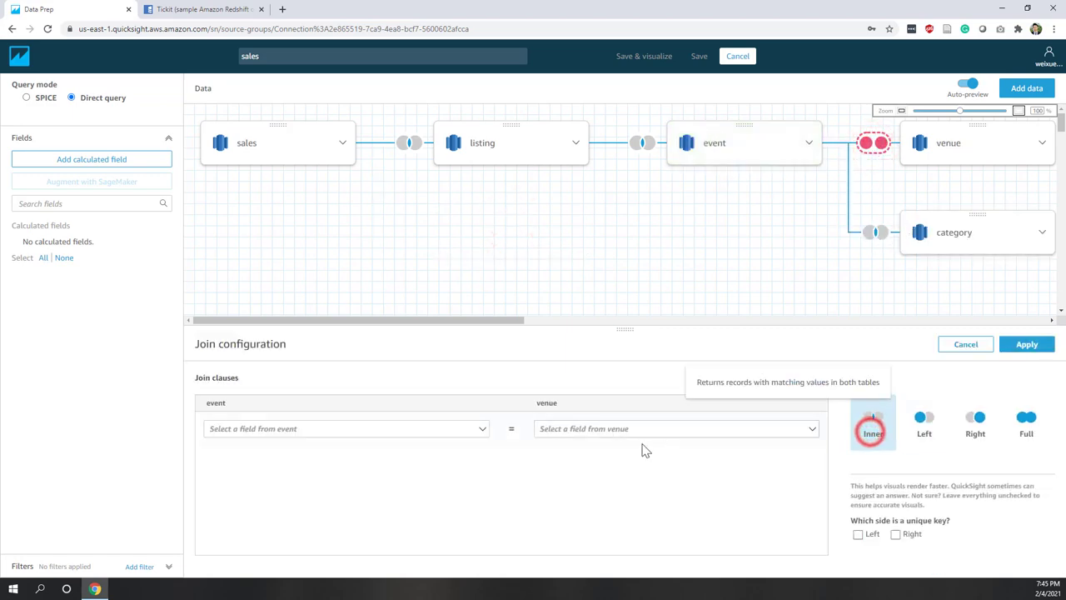
pyautogui.click(610, 435)
pyautogui.click(586, 481)
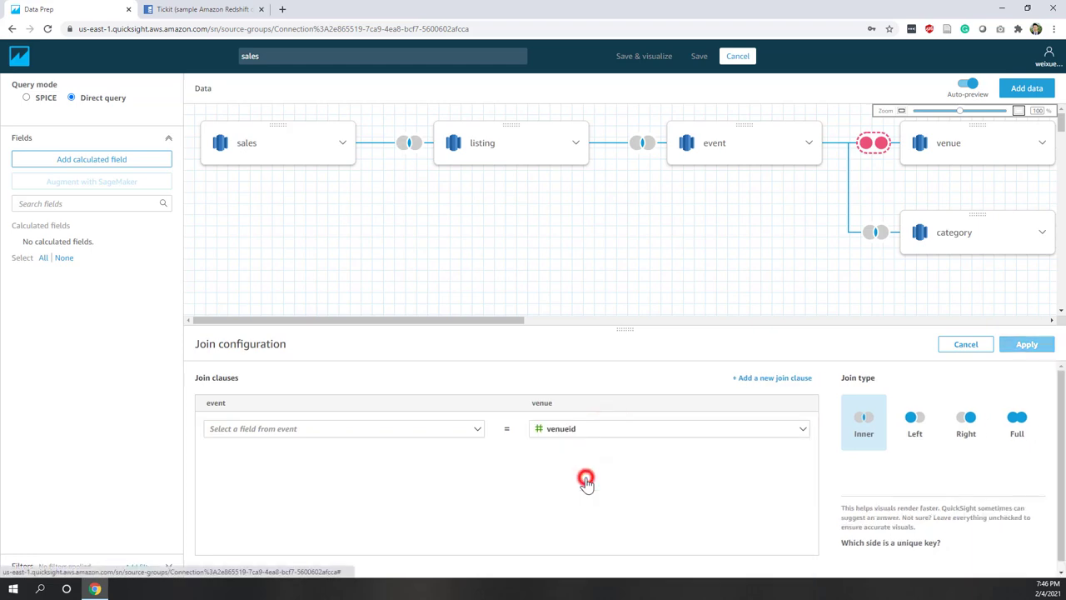
pyautogui.click(336, 428)
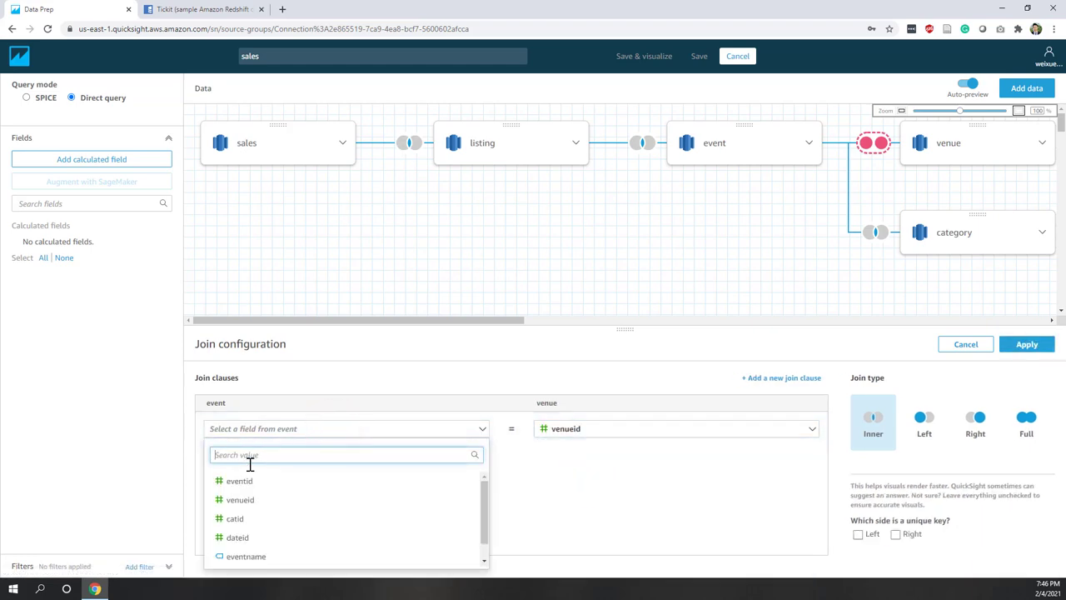
pyautogui.click(250, 500)
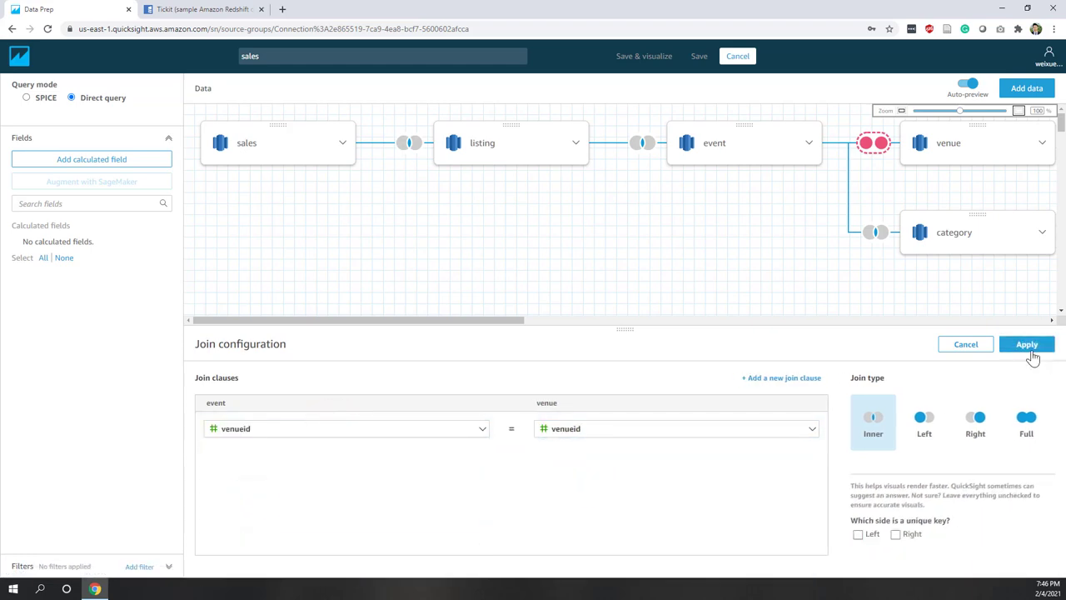
pyautogui.click(1027, 346)
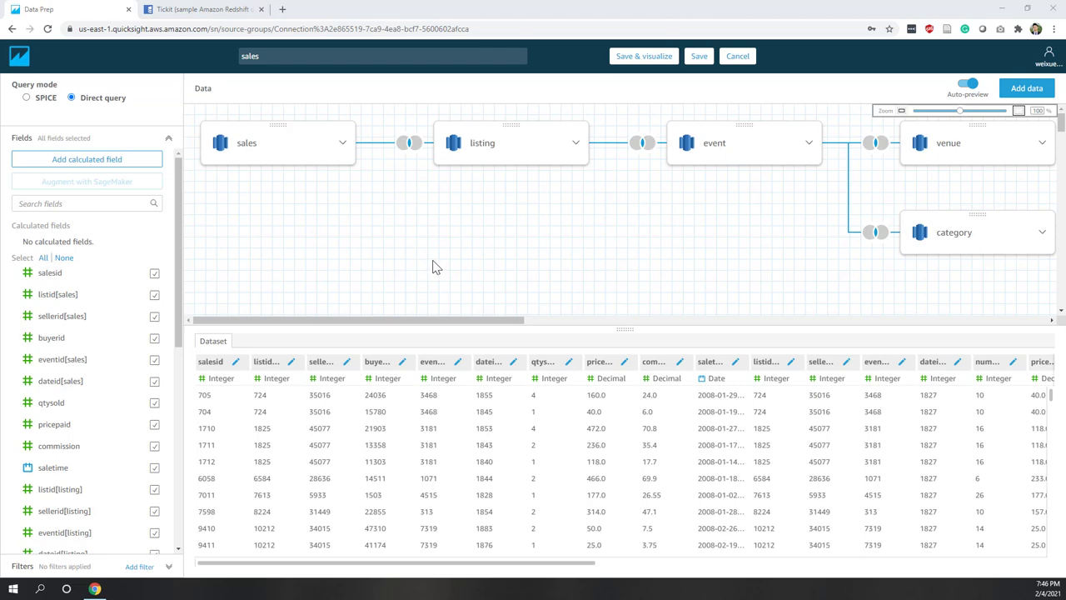
pyautogui.click(408, 145)
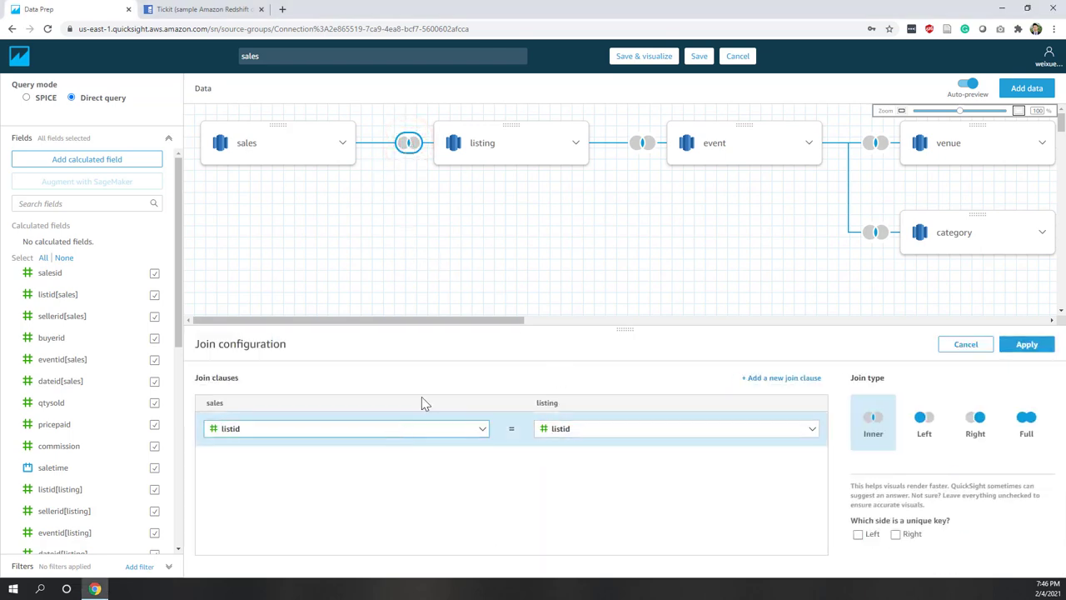
pyautogui.click(642, 145)
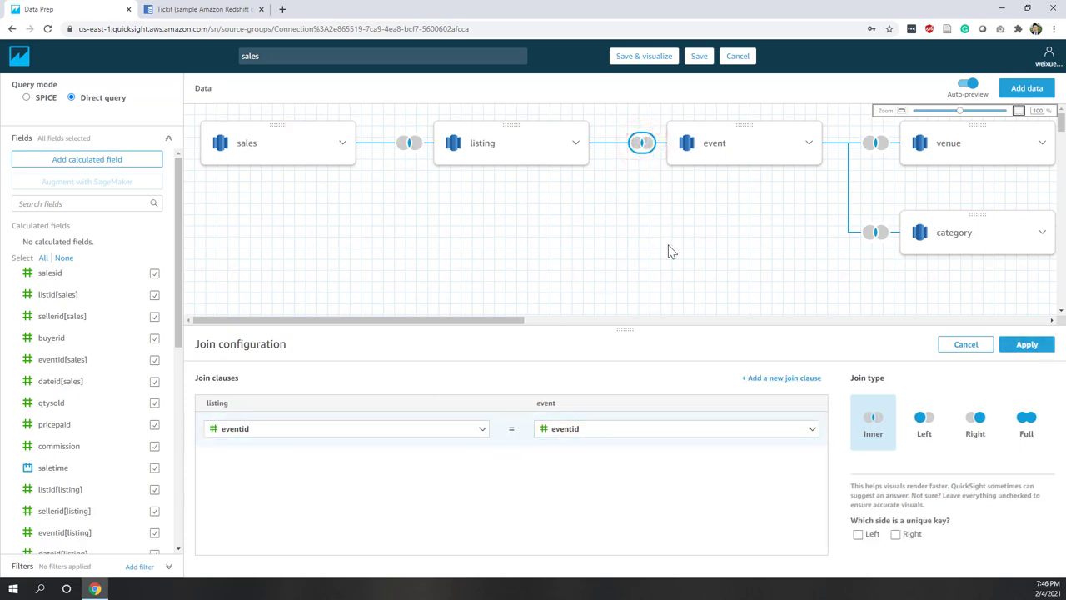
pyautogui.click(876, 145)
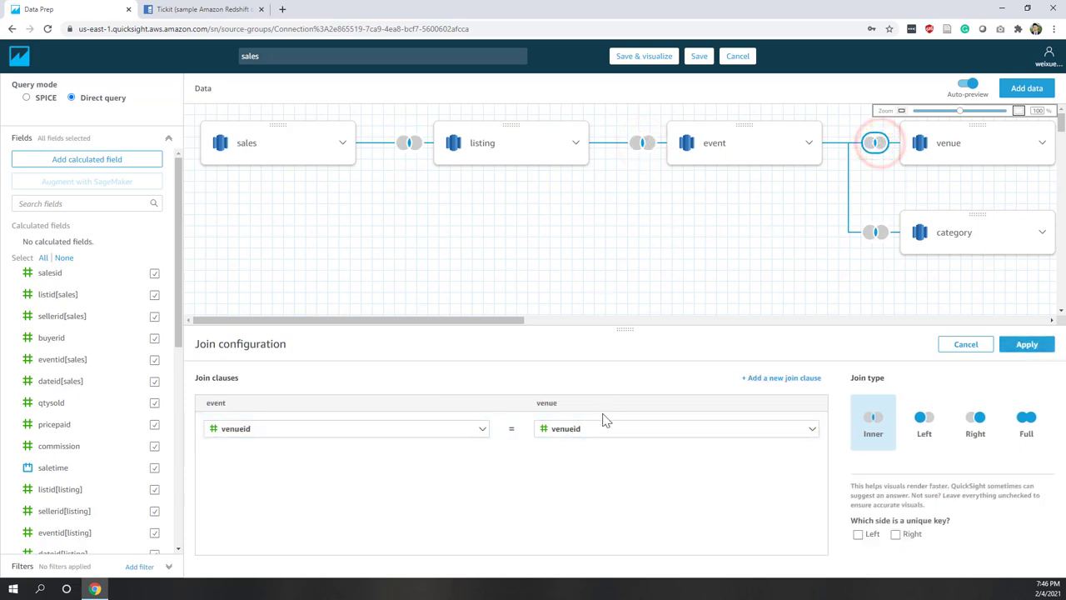
pyautogui.click(878, 235)
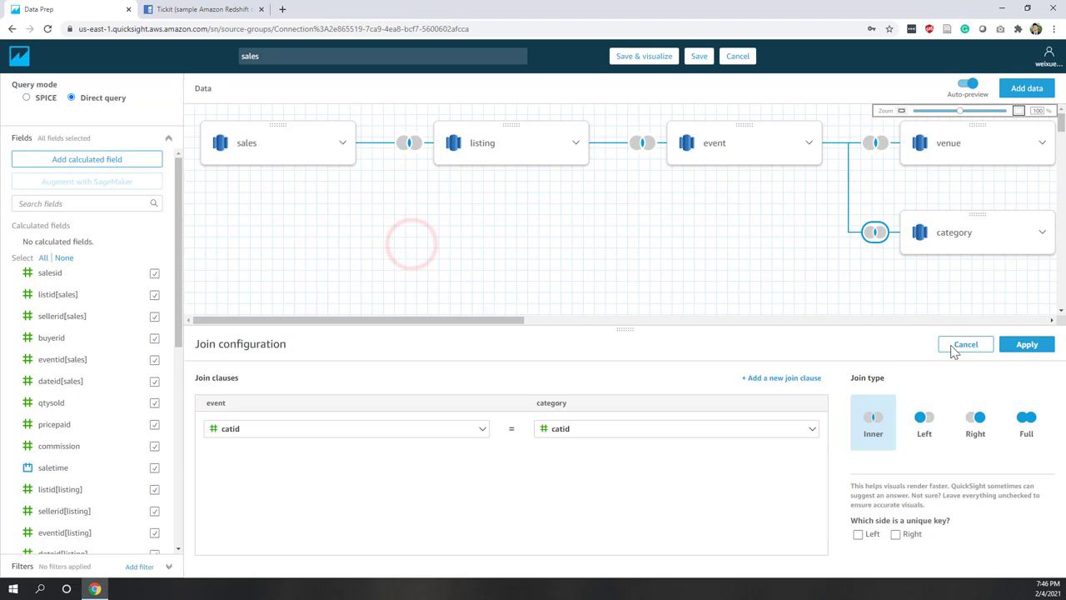
pyautogui.click(1010, 345)
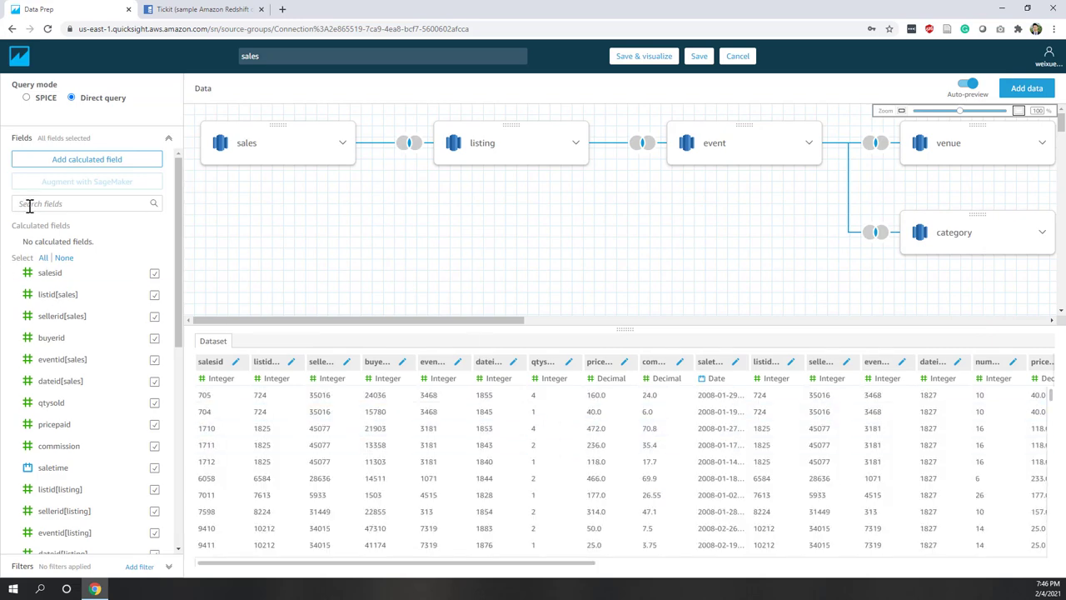
# - Deselect all fields, then keep salesid, pricepaid, saletime and listid[listing]
pyautogui.click(64, 258)
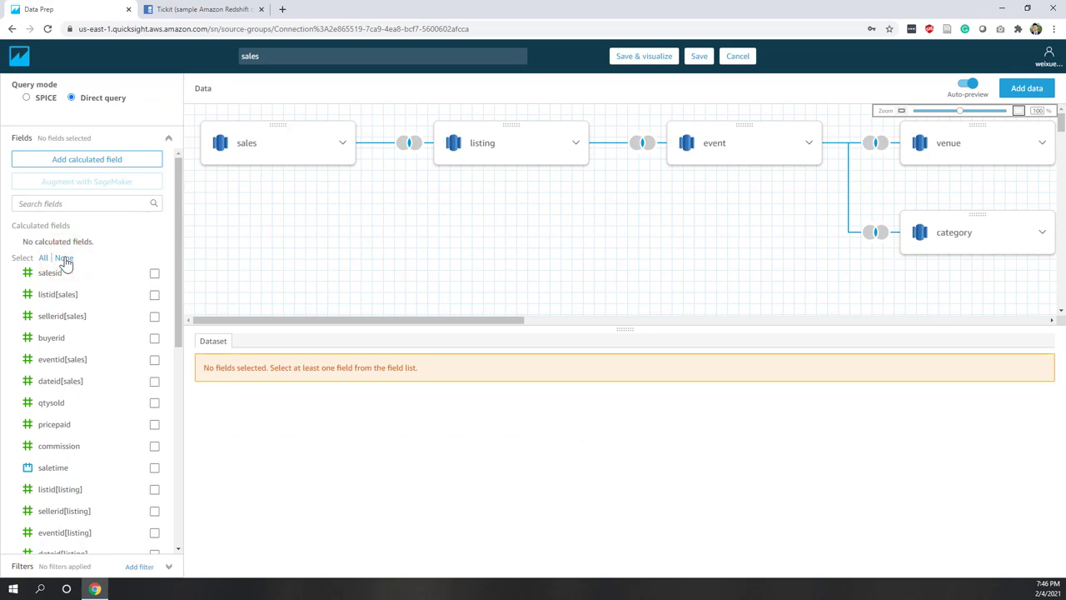
pyautogui.click(155, 273)
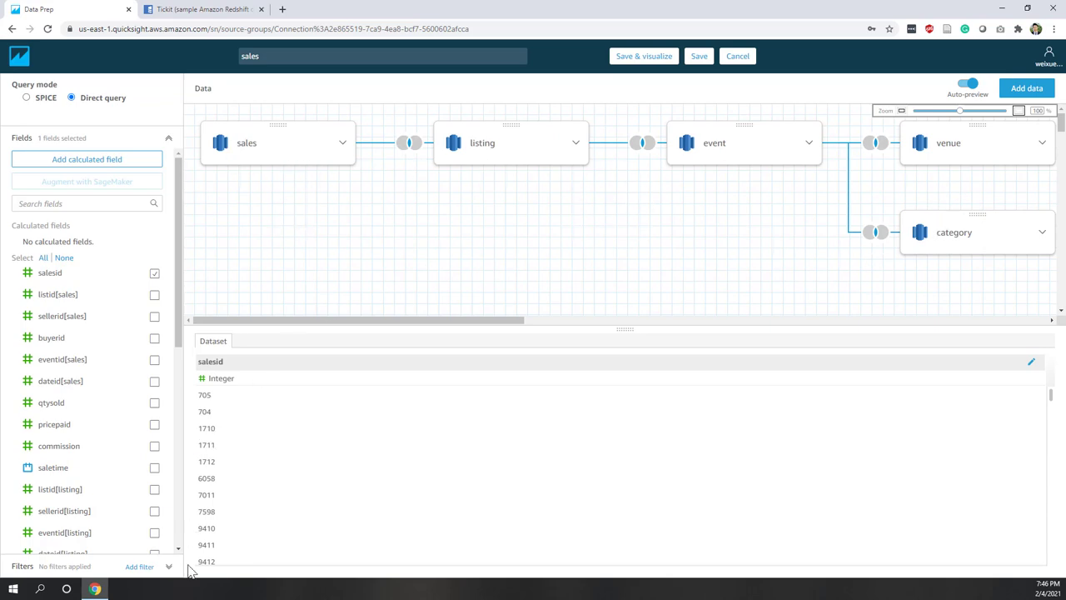
pyautogui.click(154, 424)
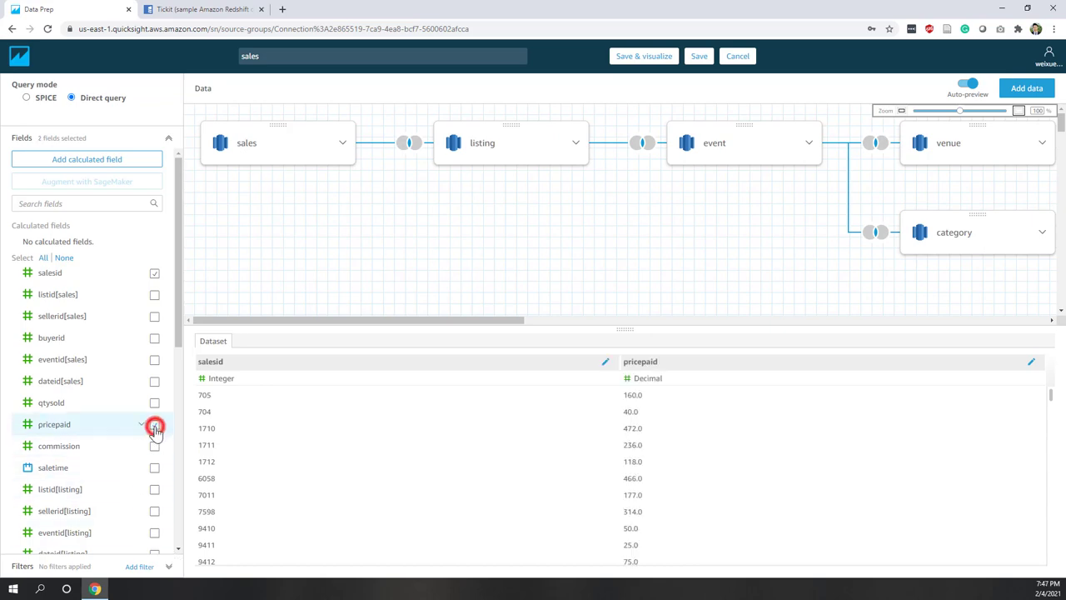
pyautogui.click(154, 469)
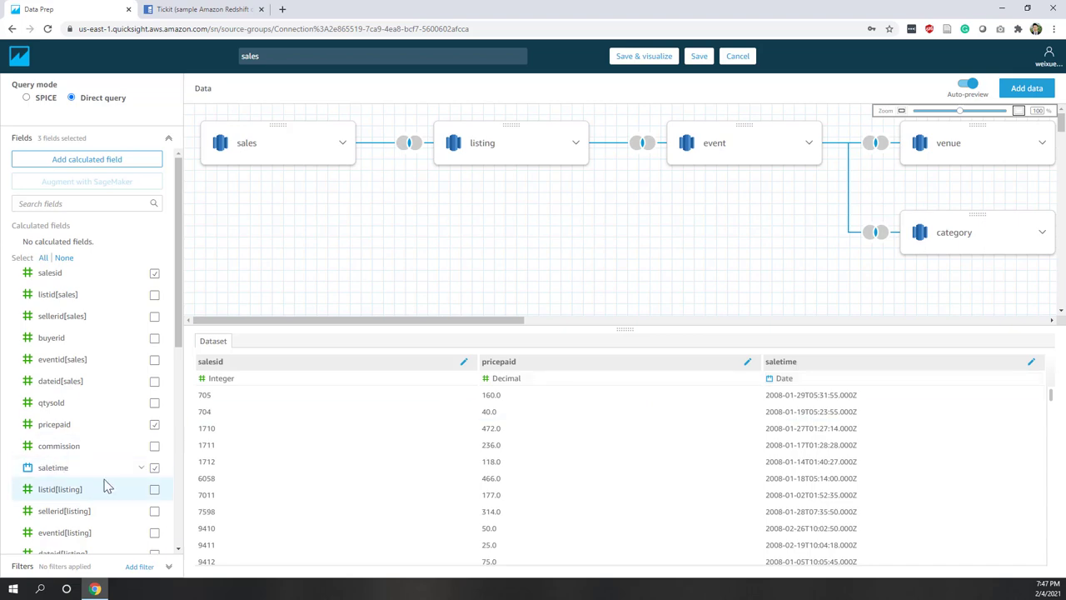
pyautogui.click(154, 489)
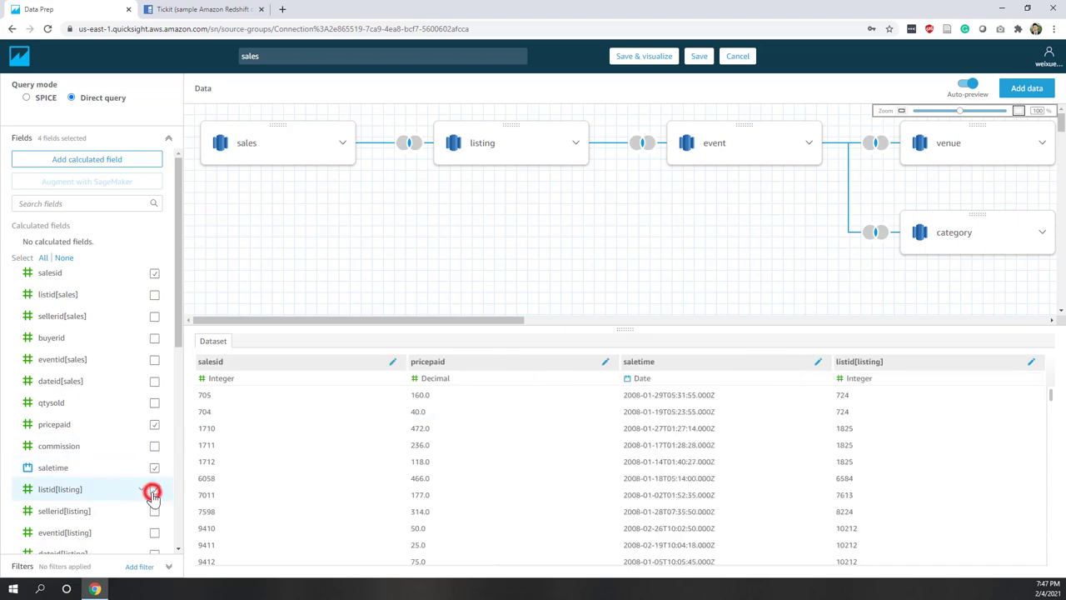
# - Also keep totalprice, eventid[event], venuecity and catname
pyautogui.scroll(-3, 39, 473)
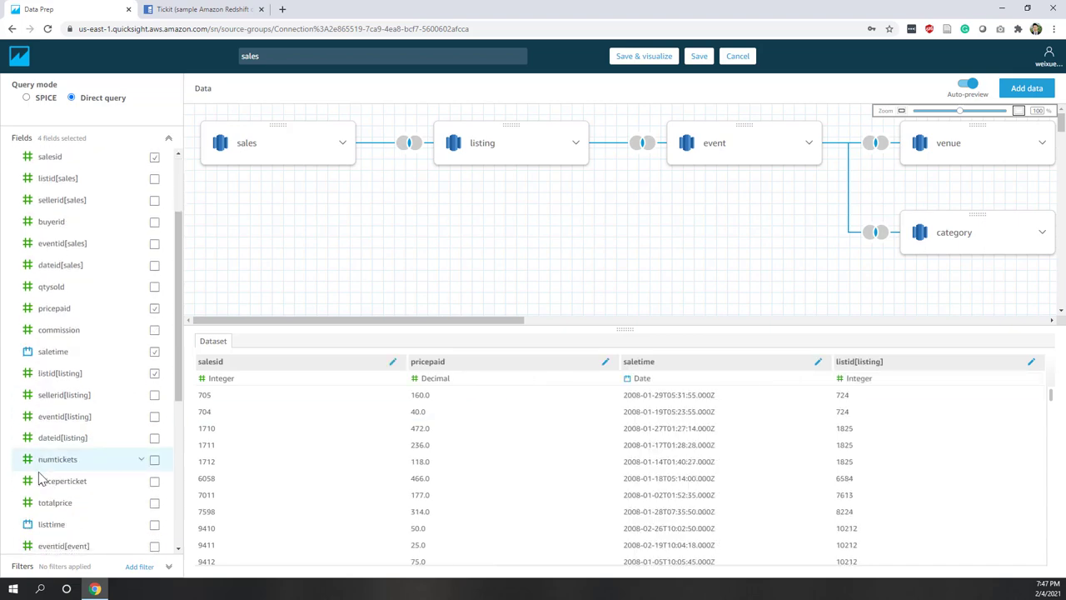
pyautogui.scroll(-1, 40, 476)
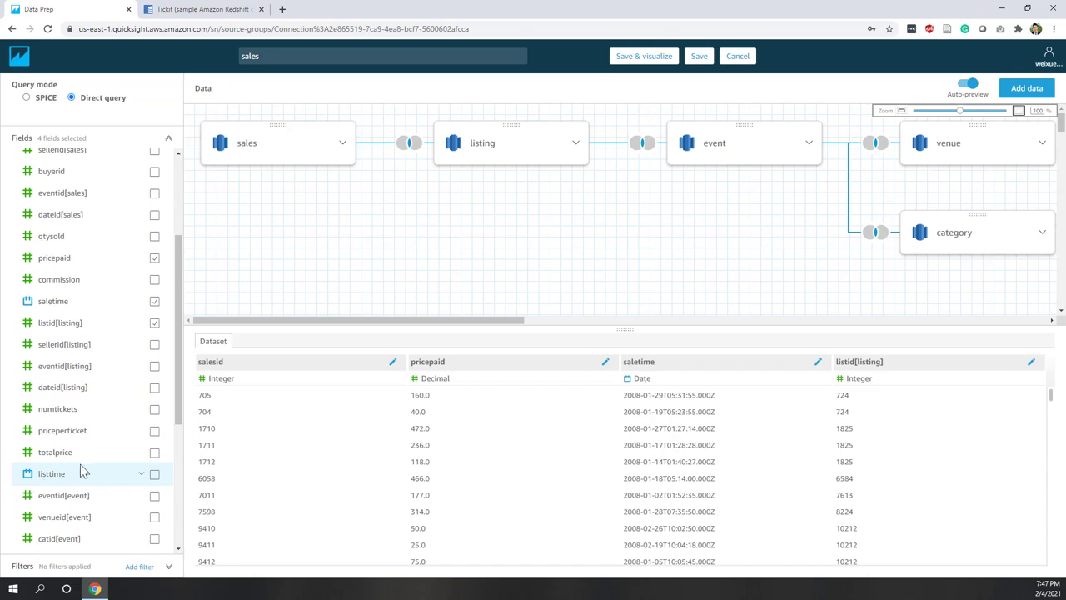
pyautogui.click(155, 454)
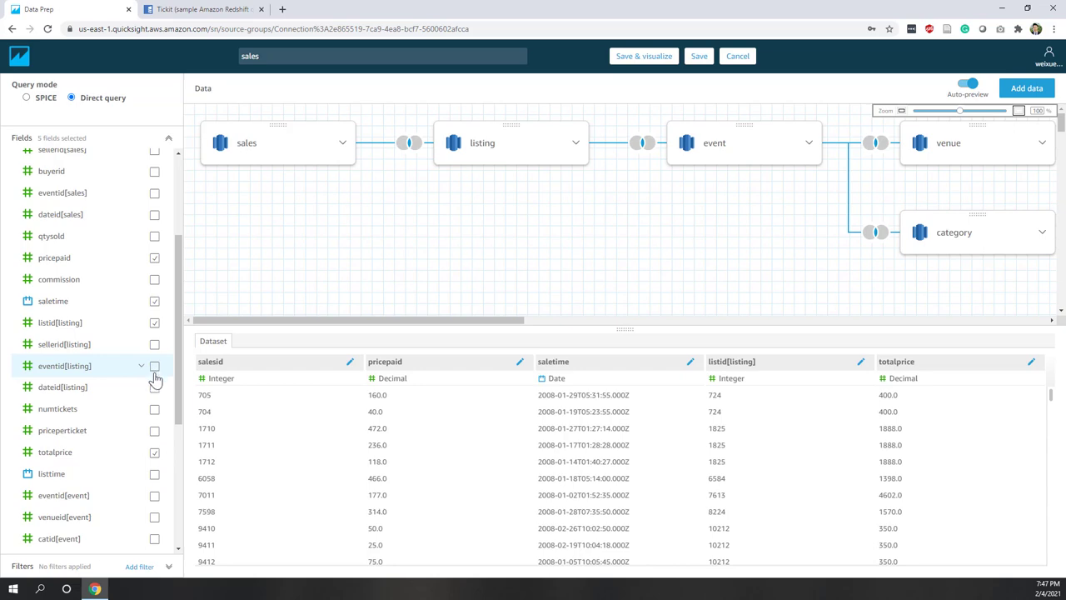
pyautogui.scroll(-5, 109, 405)
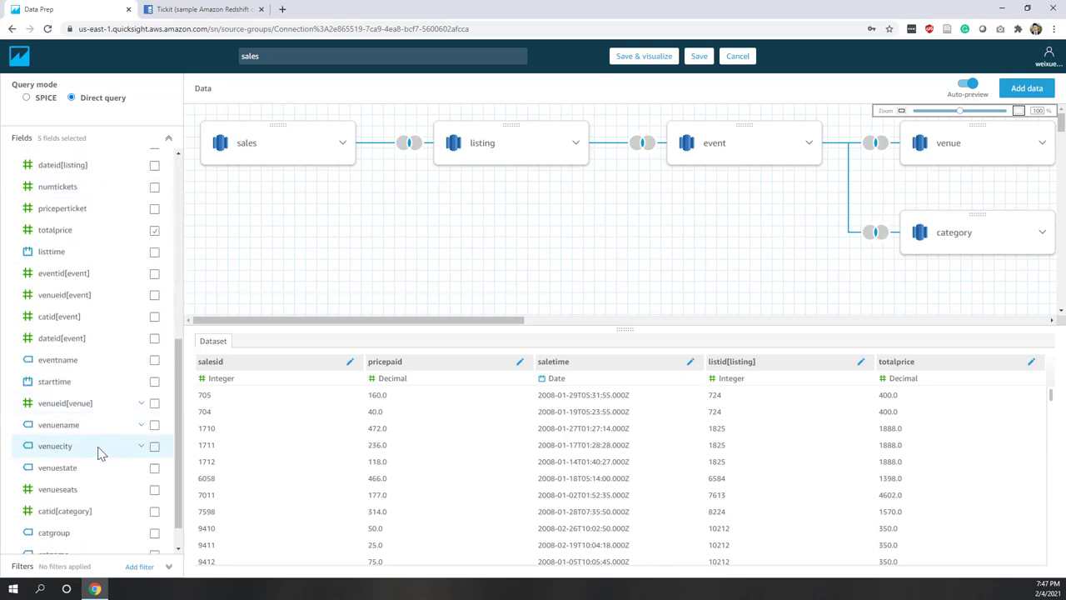
pyautogui.click(155, 274)
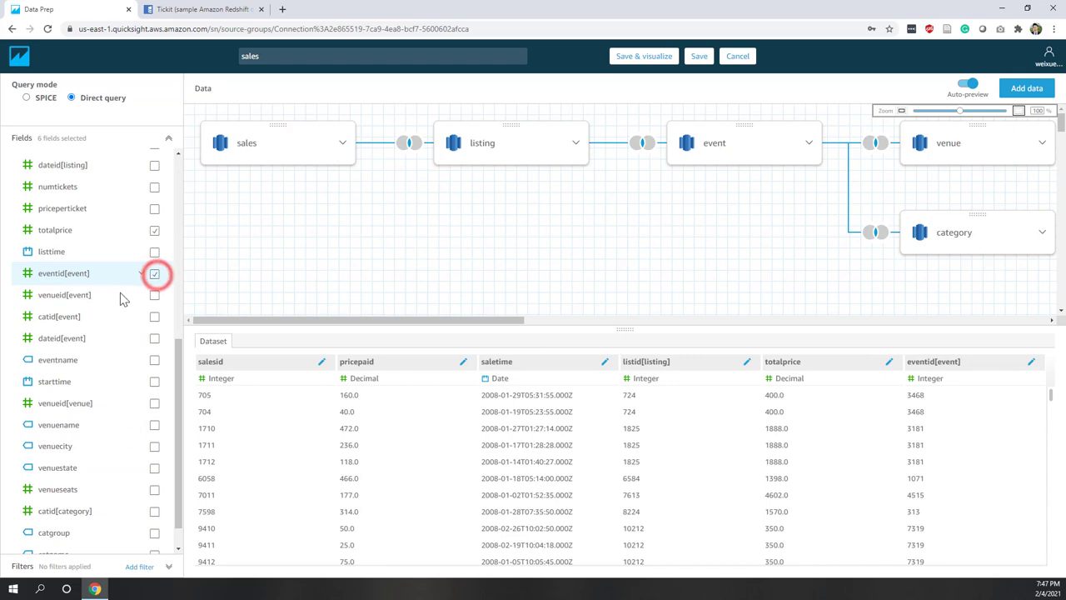
pyautogui.click(155, 447)
pyautogui.scroll(-1, 103, 470)
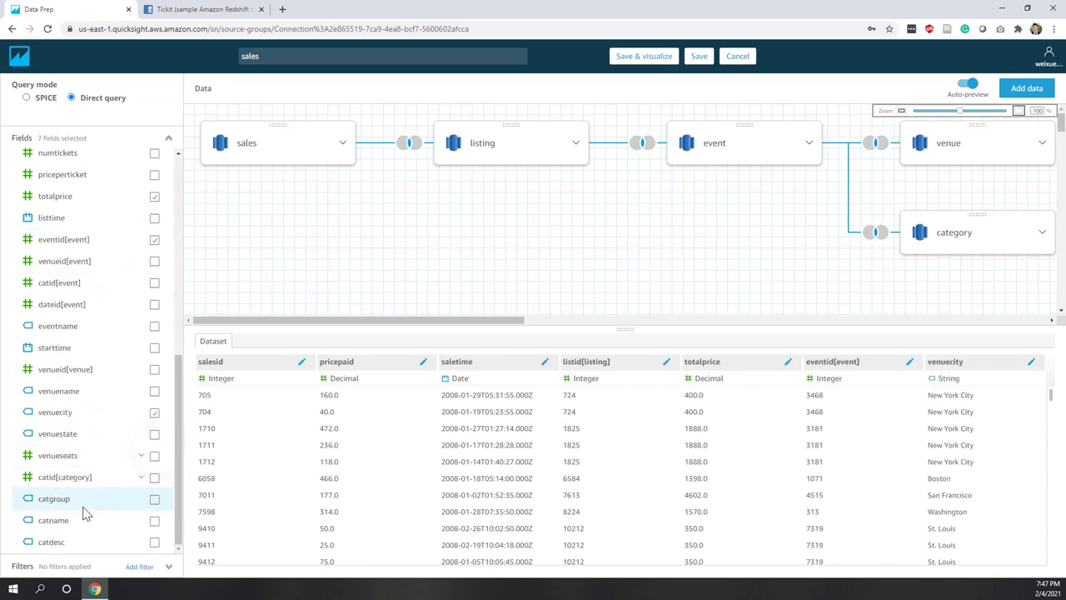
pyautogui.click(155, 520)
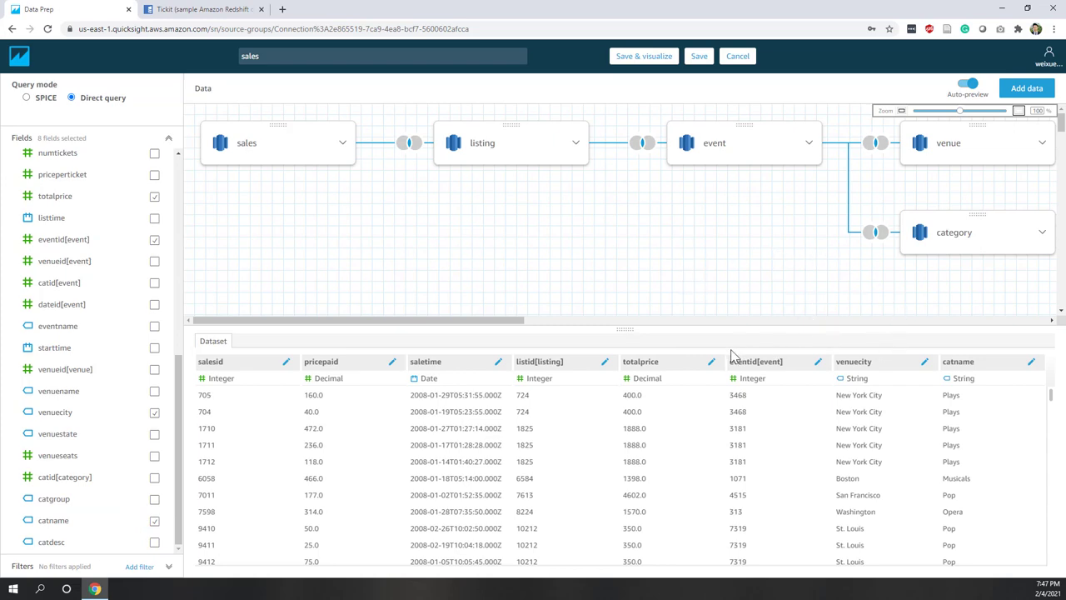
# - Set venuecity to City and change eventid[event], listid[listing] and salesid to String
pyautogui.click(856, 379)
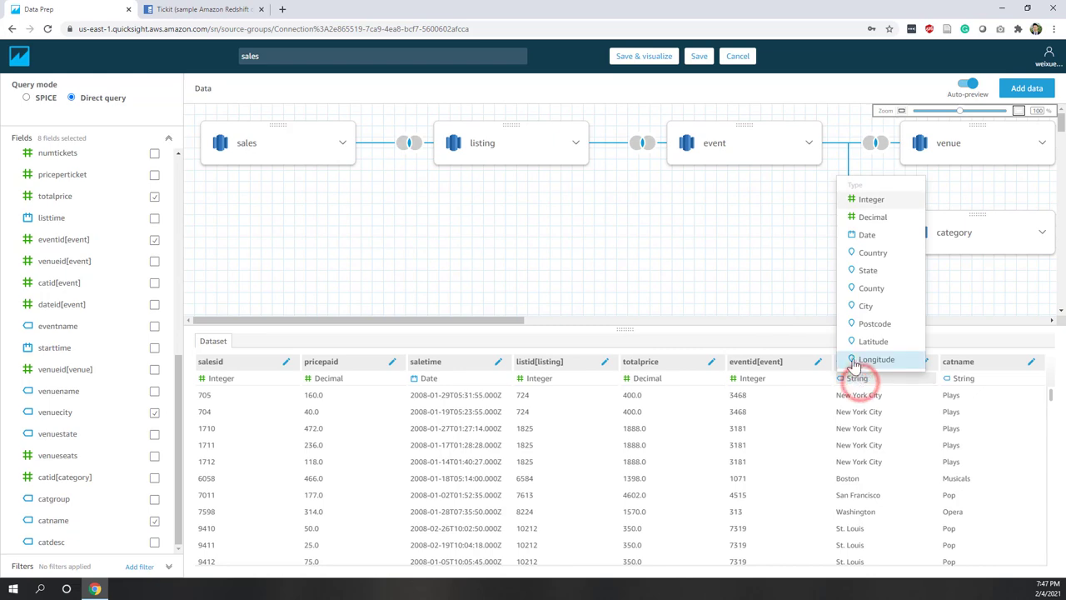
pyautogui.click(874, 308)
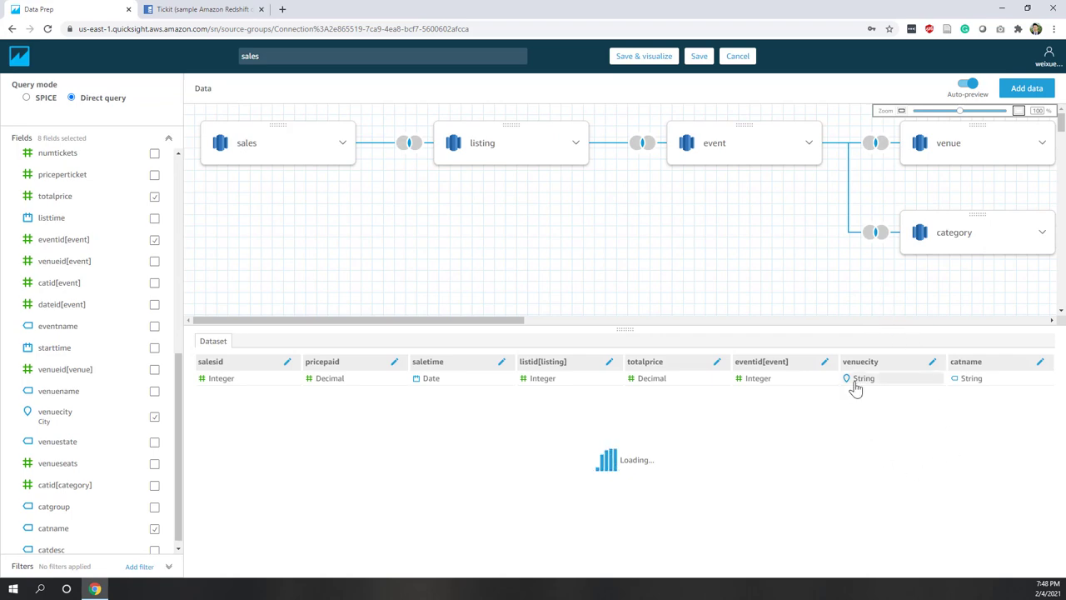
pyautogui.click(747, 381)
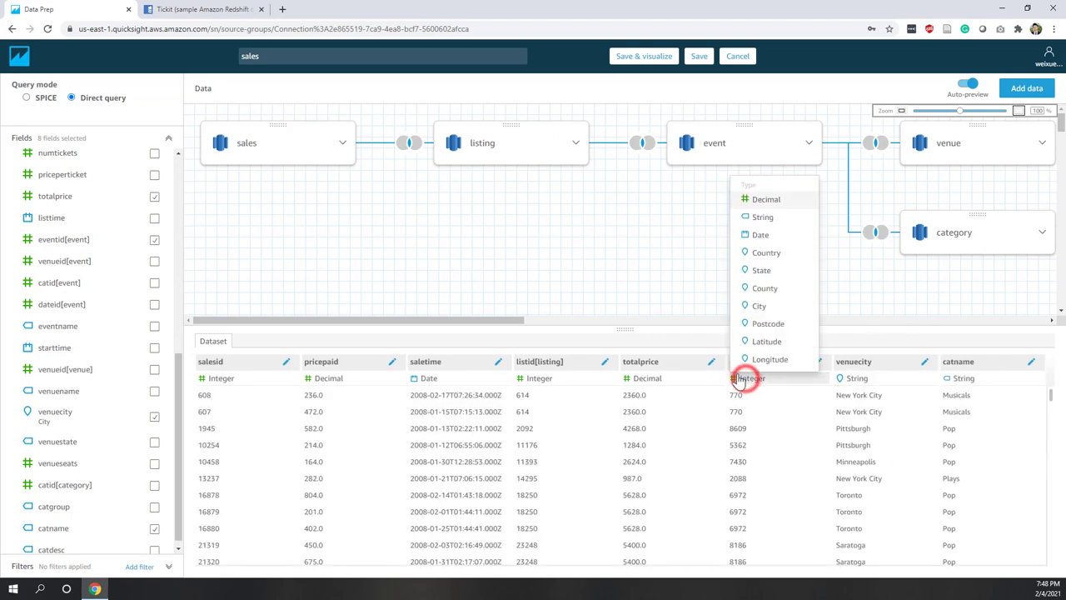
pyautogui.click(760, 218)
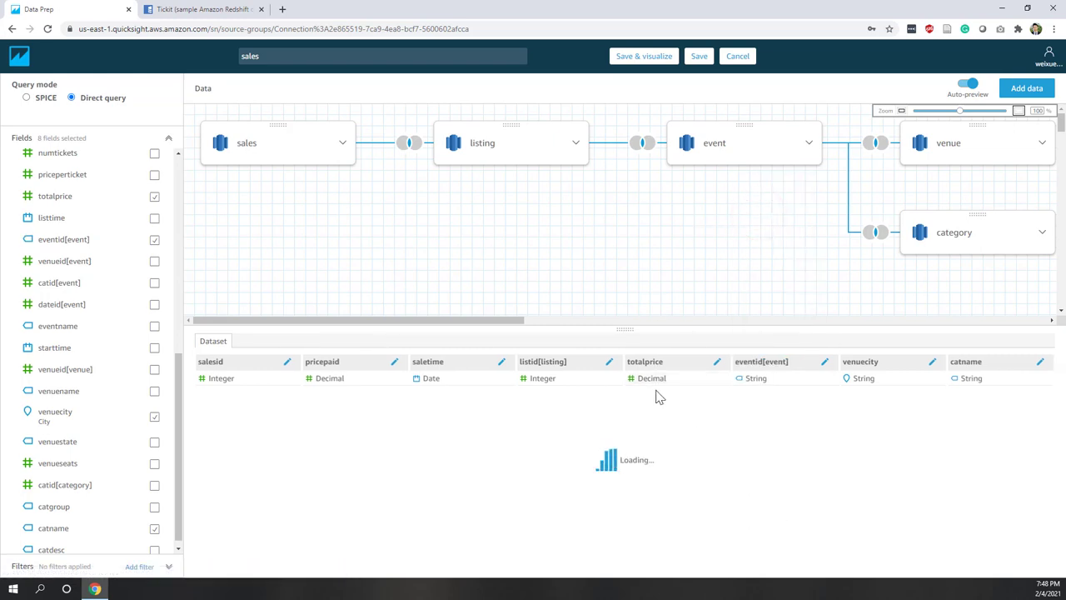
pyautogui.click(539, 380)
pyautogui.click(550, 218)
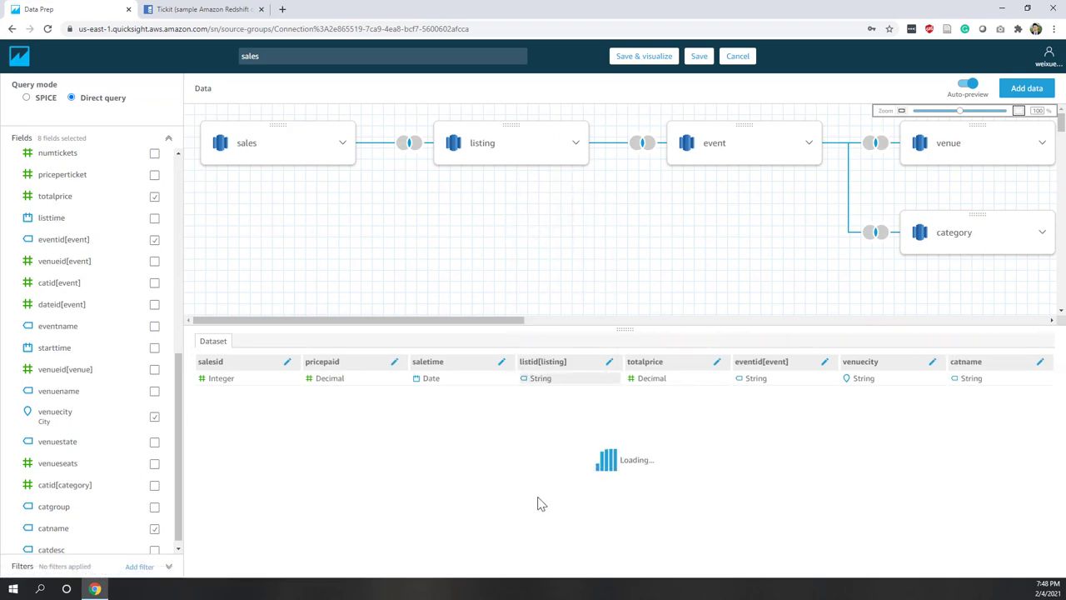
pyautogui.click(210, 381)
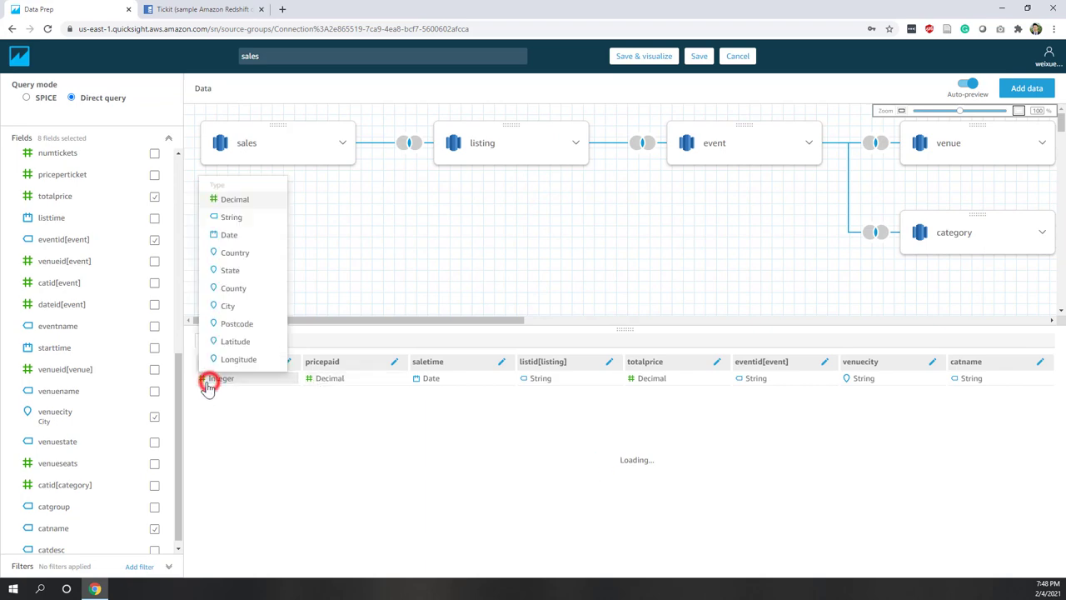
pyautogui.click(231, 217)
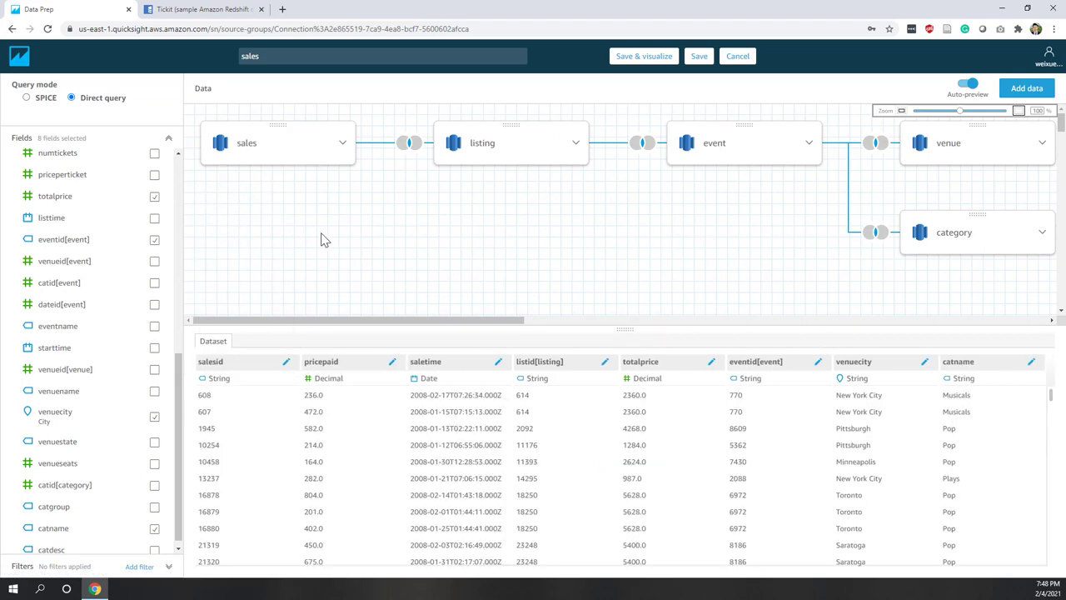
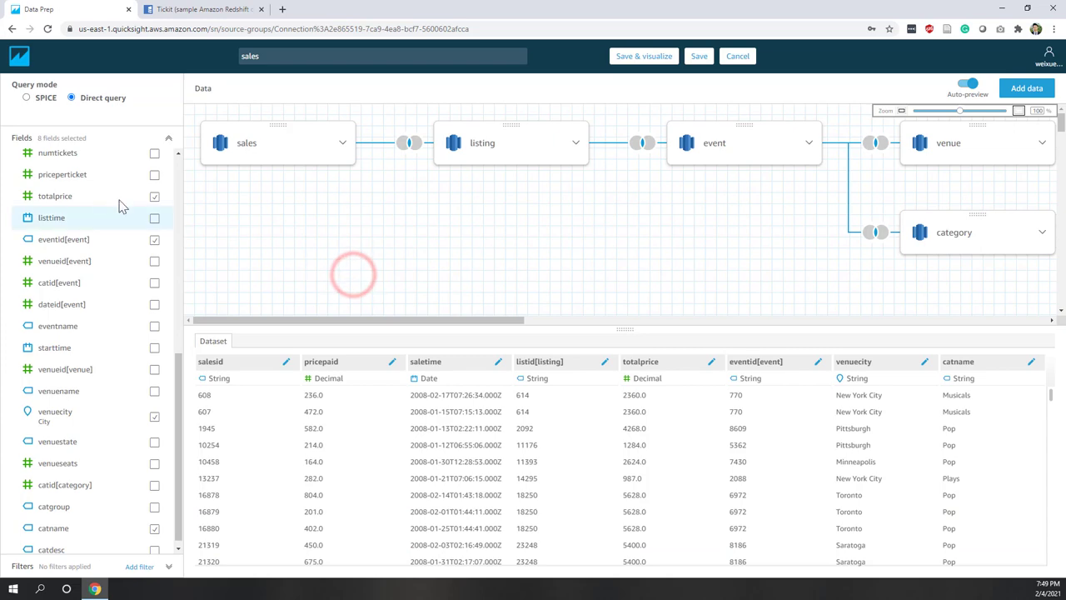
# - Switch the joined sales dataset to SPICE query mode and save it to start an analysis
pyautogui.click(25, 99)
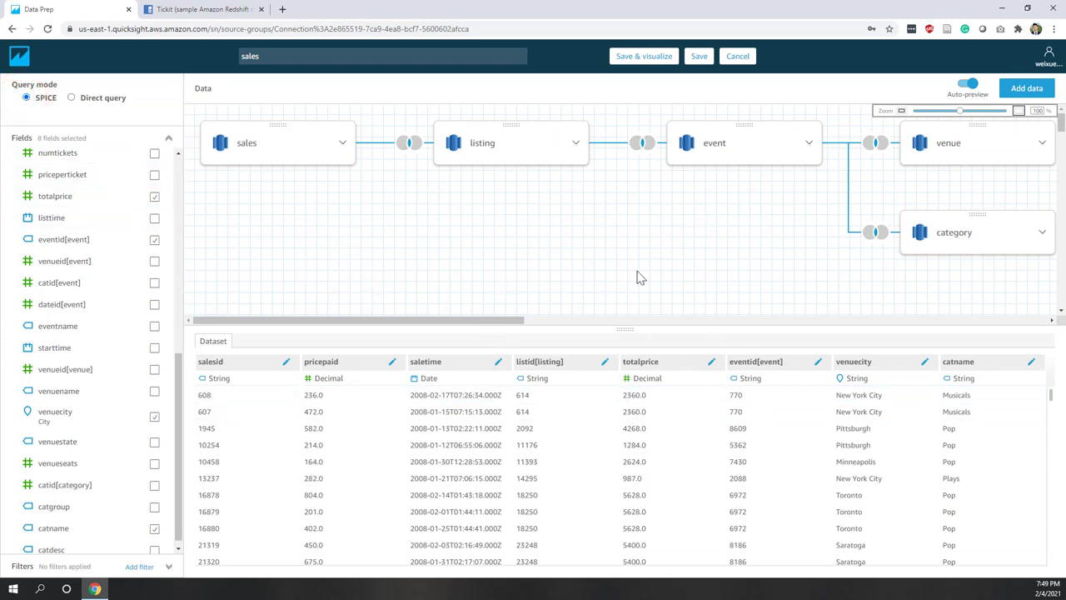
pyautogui.click(660, 57)
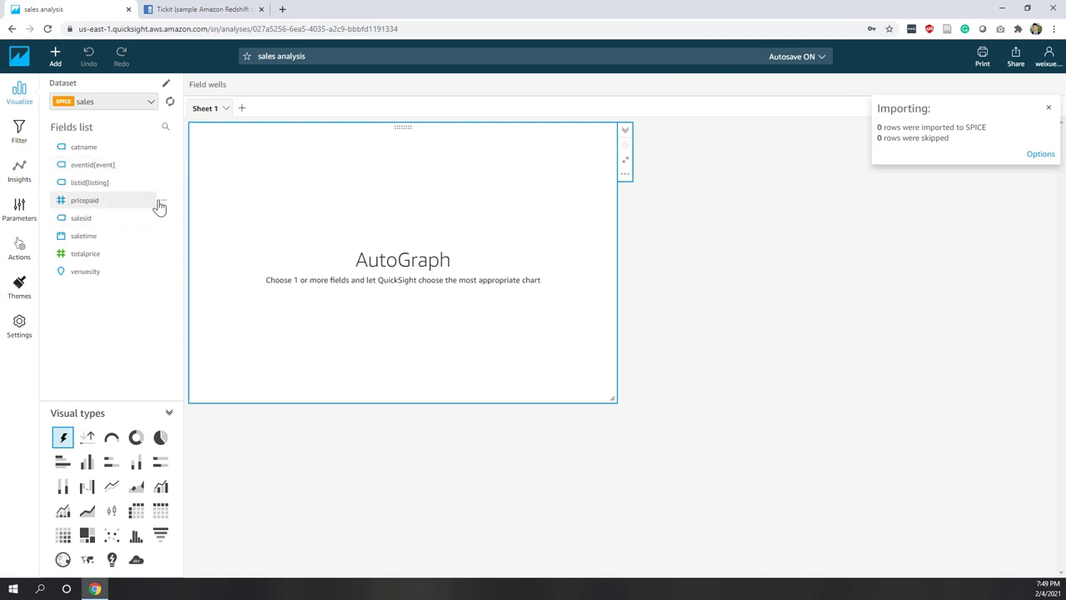
# - Convert the pricepaid field into a measure
pyautogui.click(160, 203)
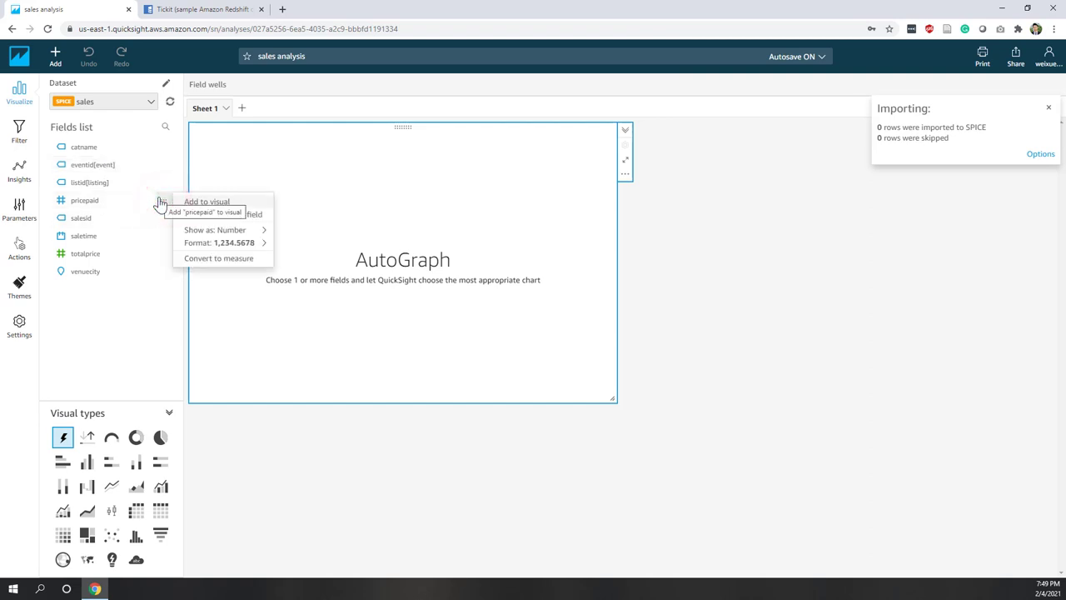
pyautogui.click(200, 260)
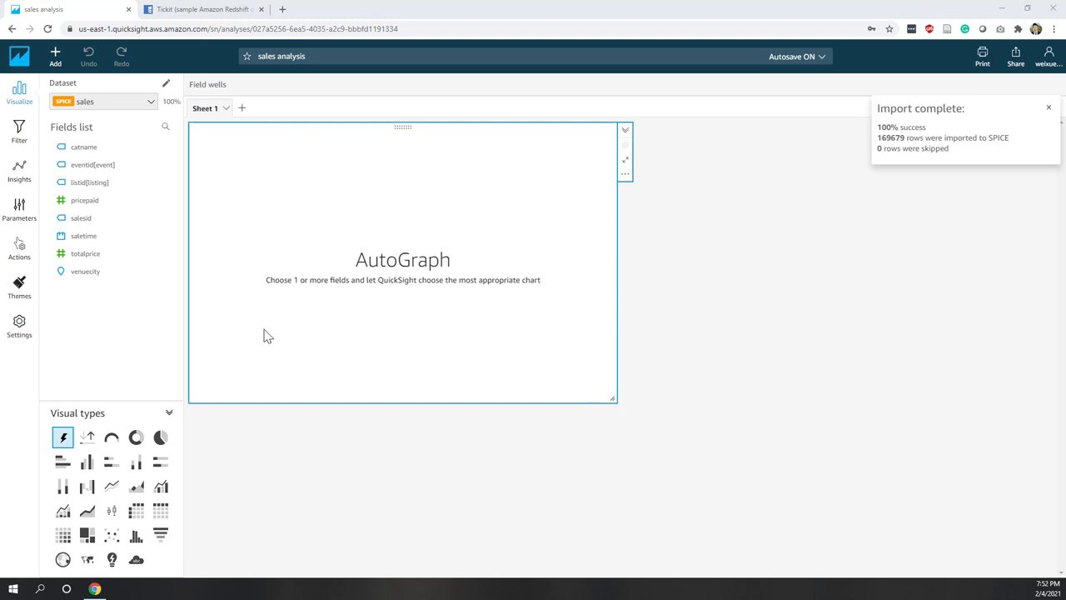
# - Plot Sum of pricepaid by saletime as a line chart, with the field wells expanded
pyautogui.click(102, 208)
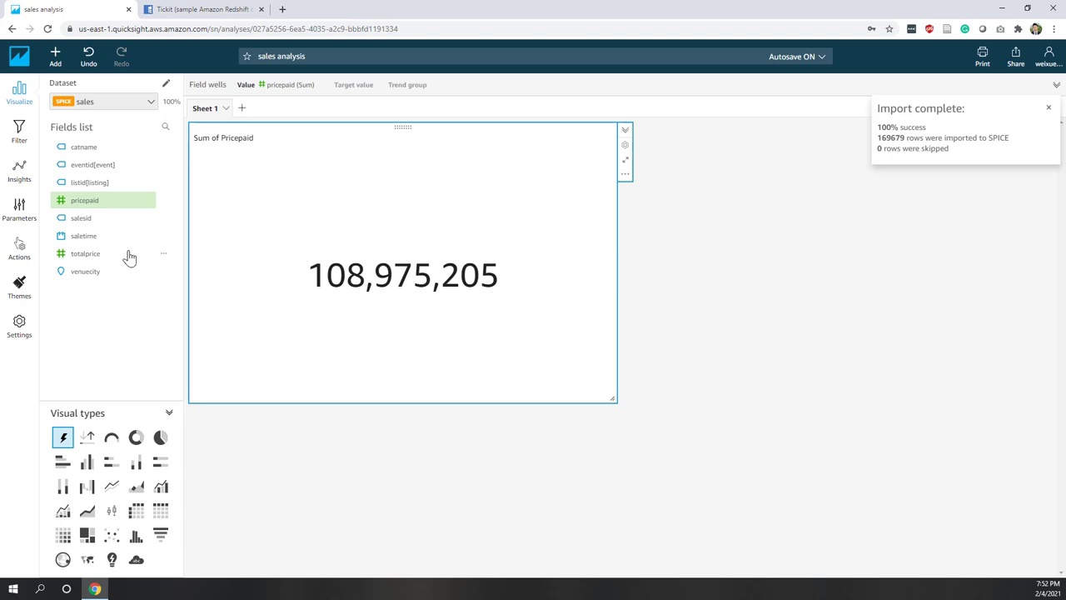
pyautogui.moveTo(94, 236); pyautogui.dragTo(362, 89)
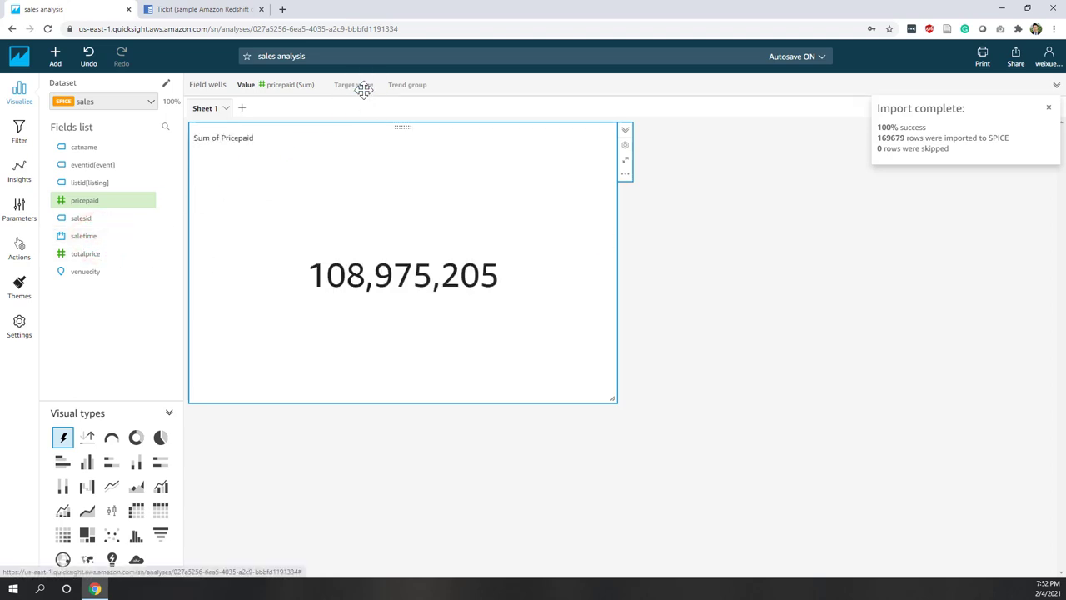
pyautogui.click(86, 240)
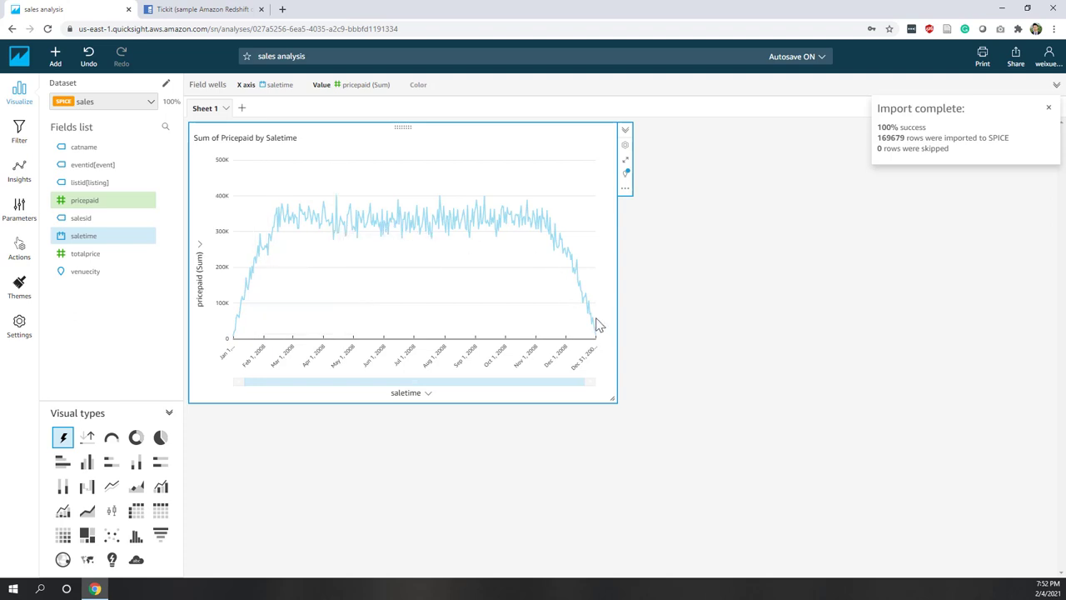
pyautogui.click(287, 88)
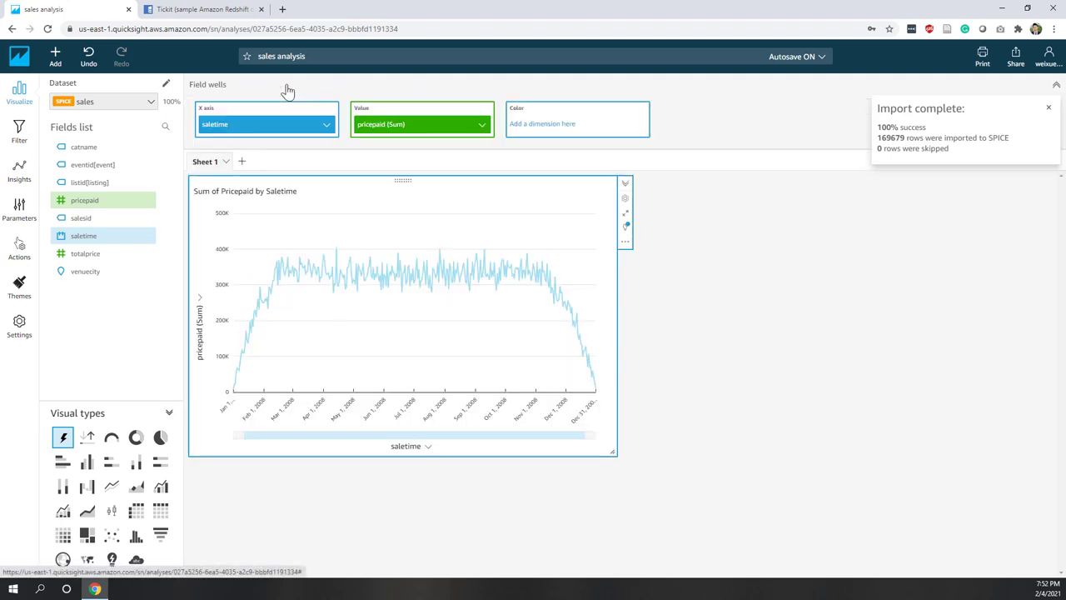
# - Aggregate the saletime X axis by Month
pyautogui.click(325, 124)
pyautogui.moveTo(383, 146)
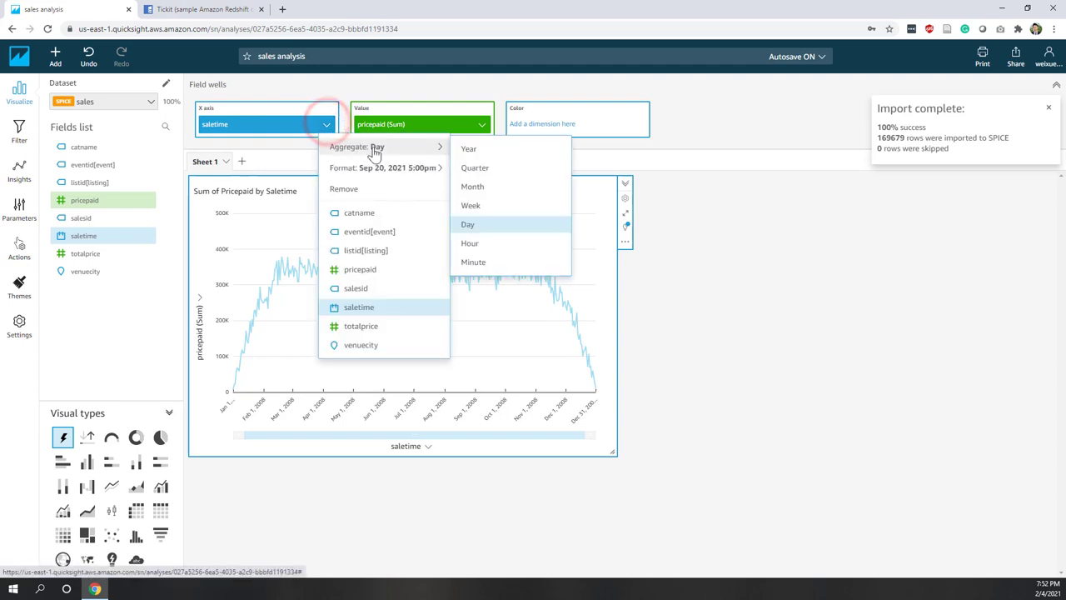
pyautogui.click(472, 186)
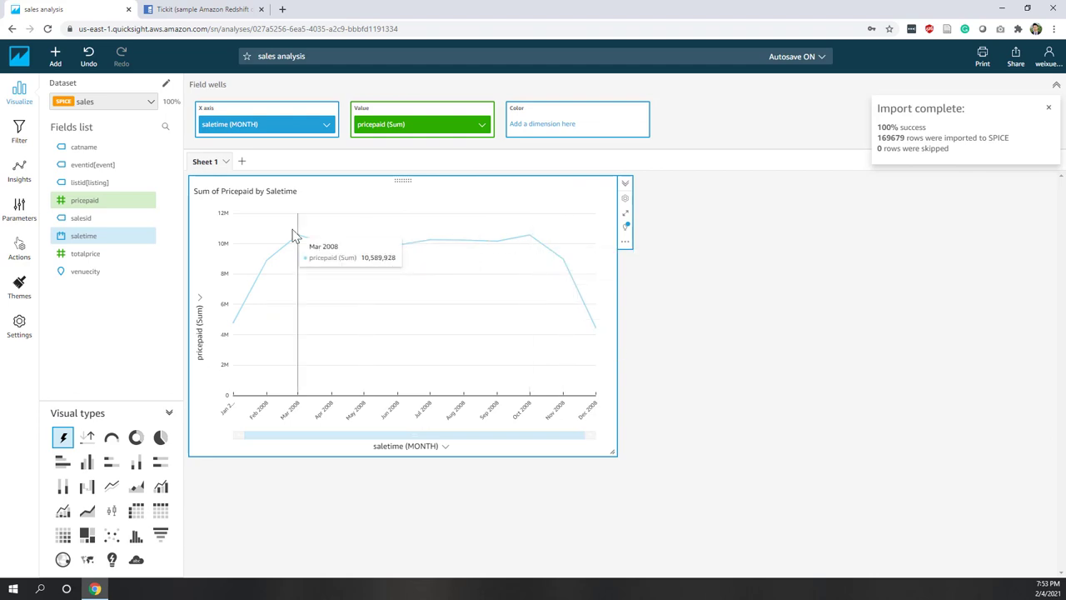
# - Show the pricepaid values as Currency on the line chart
pyautogui.click(481, 124)
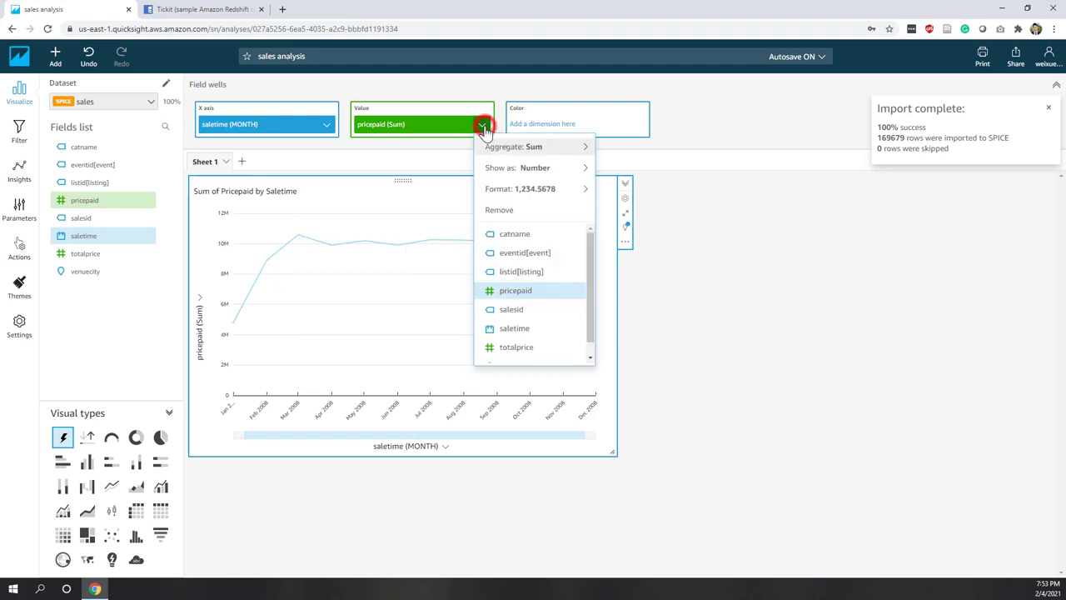
pyautogui.moveTo(502, 155)
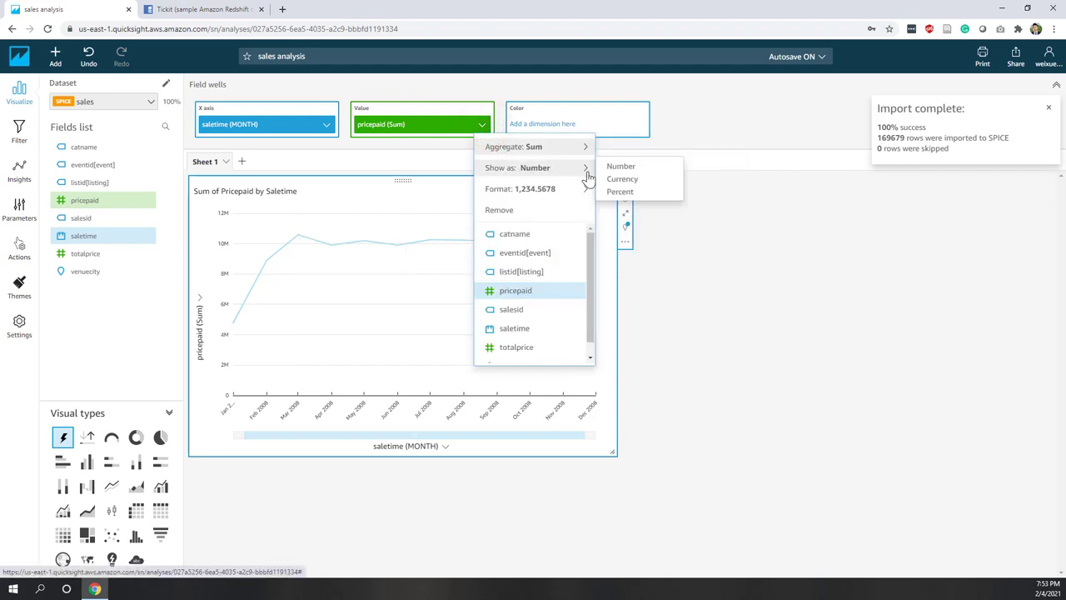
pyautogui.click(646, 182)
pyautogui.click(231, 242)
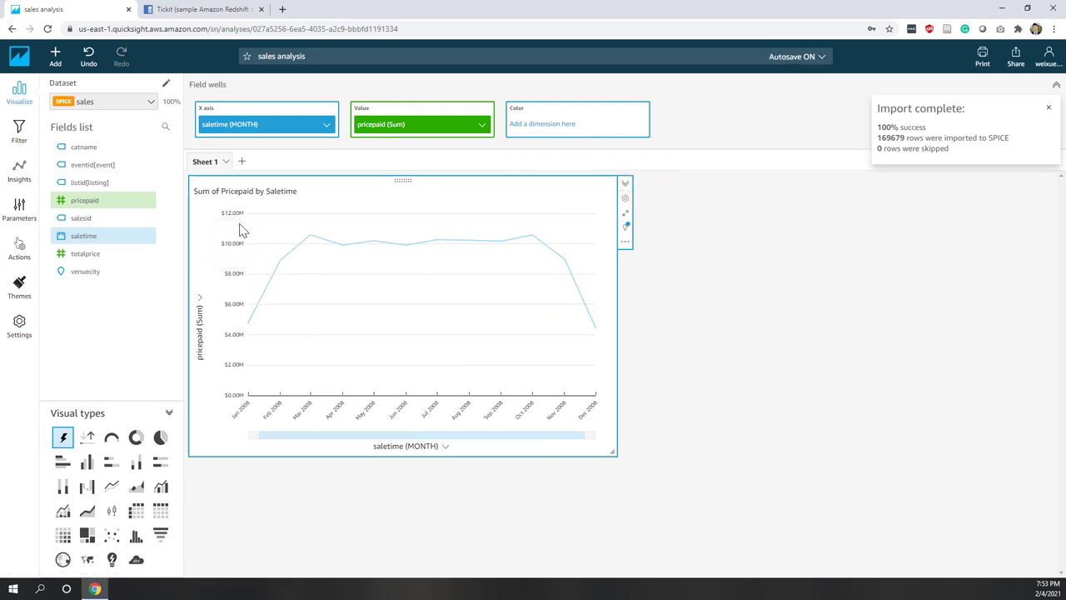
pyautogui.click(625, 241)
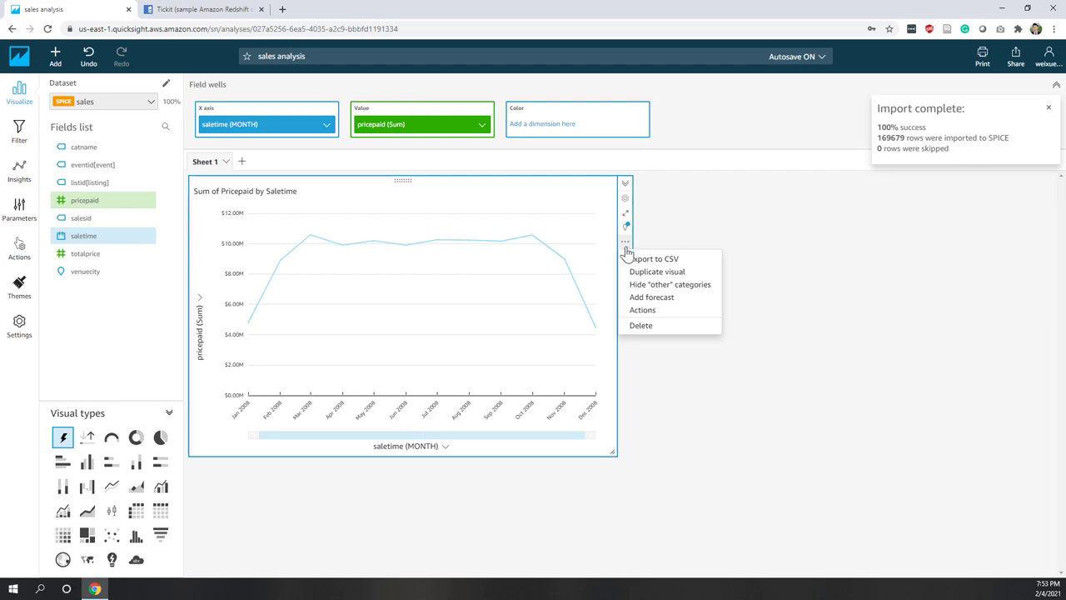
# - Add a 14-period forecast with a 90 prediction interval to the monthly price line
pyautogui.click(646, 298)
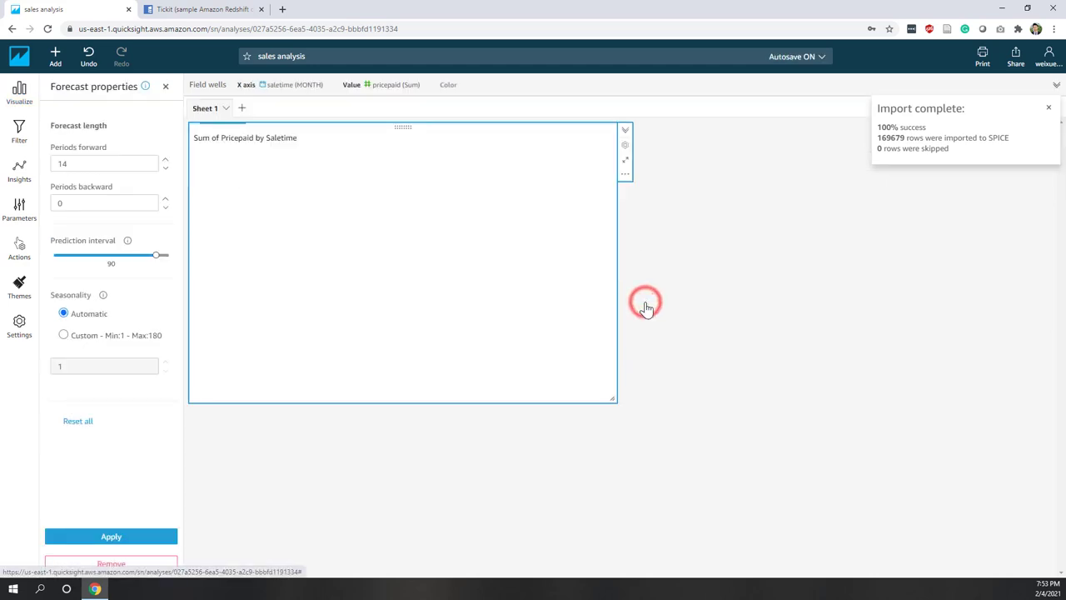
pyautogui.click(126, 544)
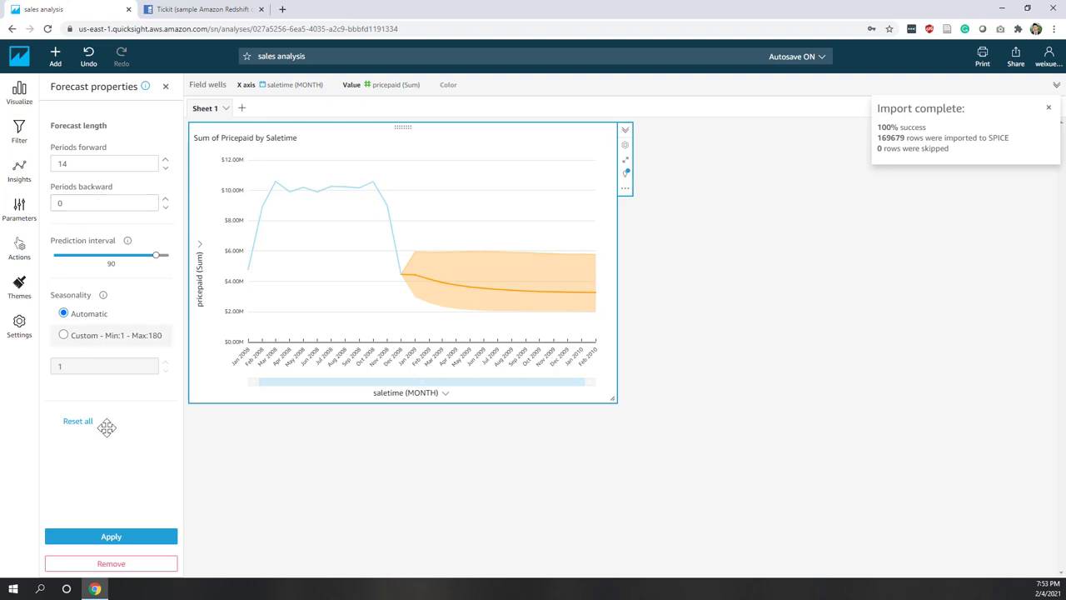
pyautogui.click(158, 537)
pyautogui.click(17, 98)
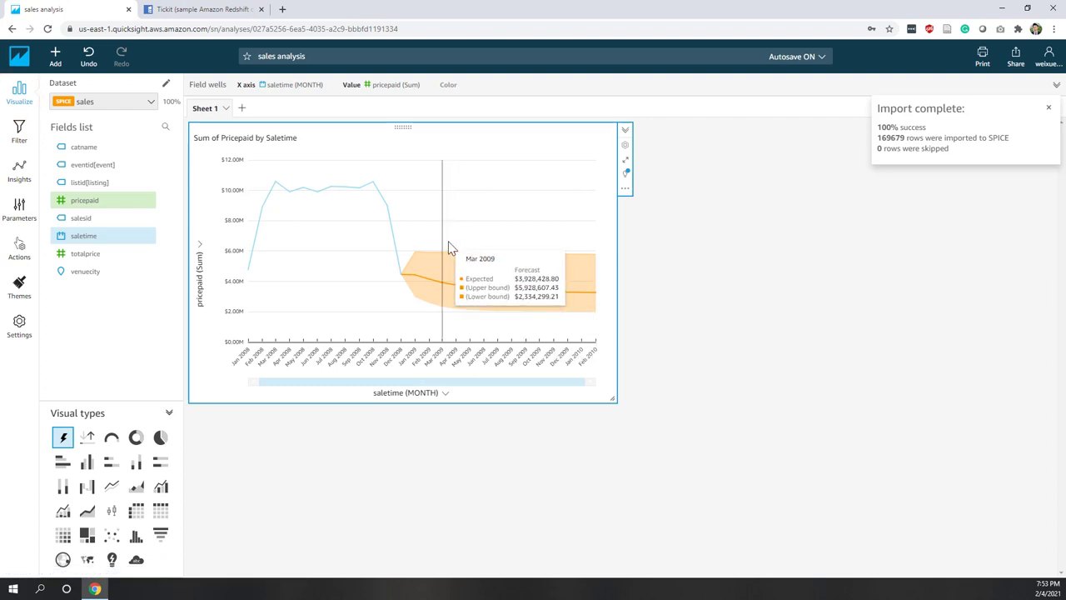
# - Split the price line by catname, then remove catname from Color and dismiss the import notice
pyautogui.click(112, 147)
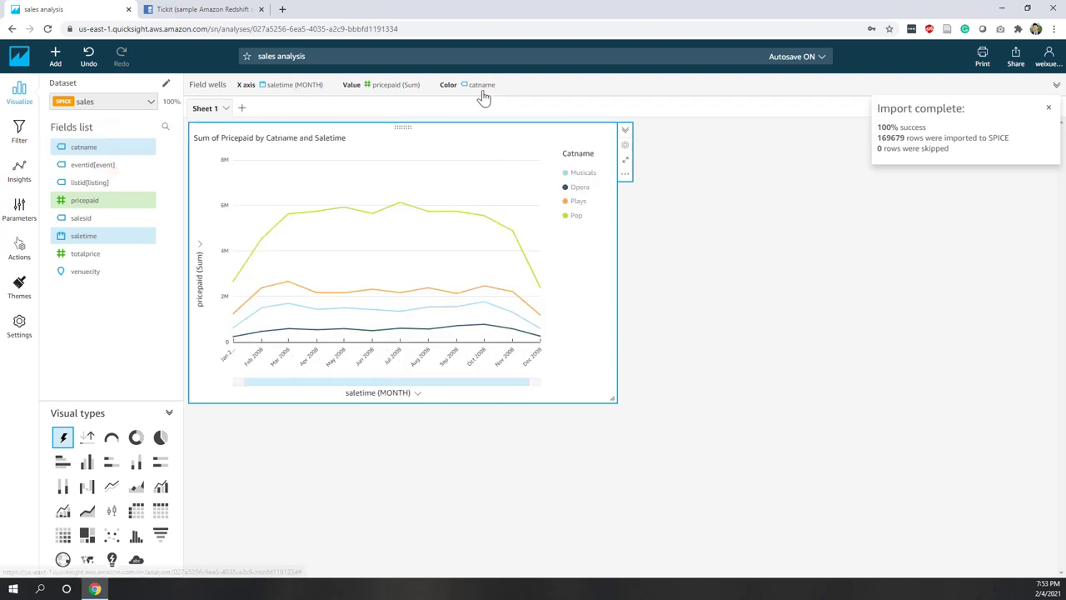
pyautogui.click(408, 88)
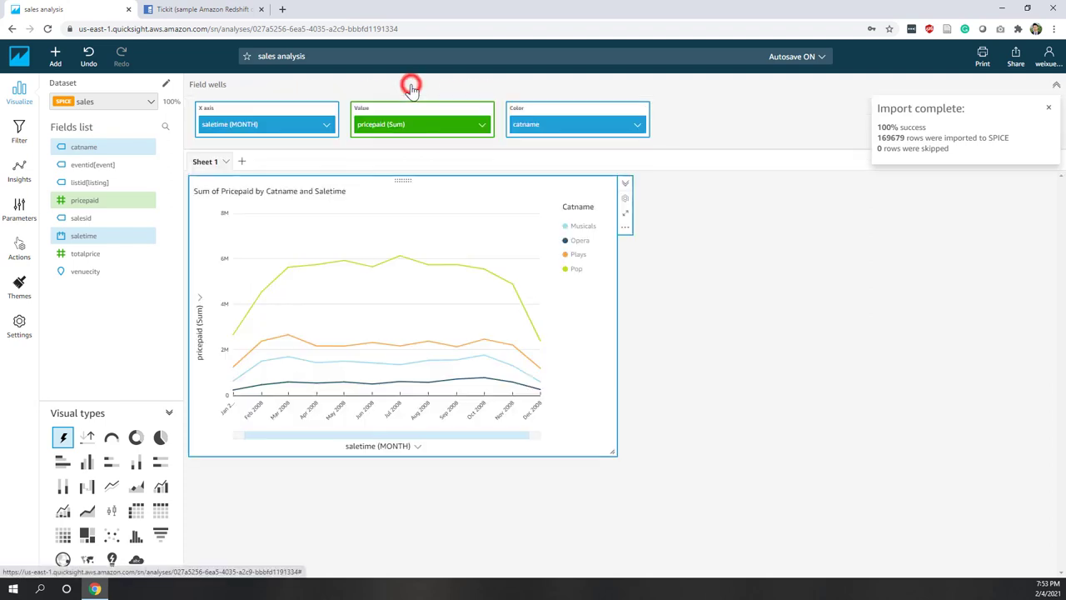
pyautogui.click(638, 125)
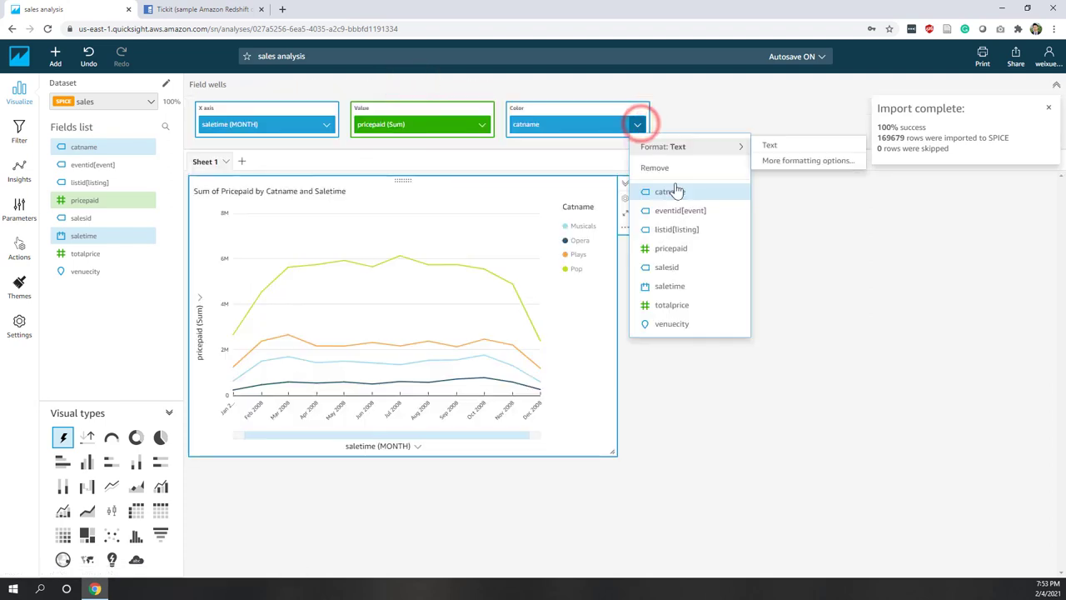
pyautogui.click(670, 167)
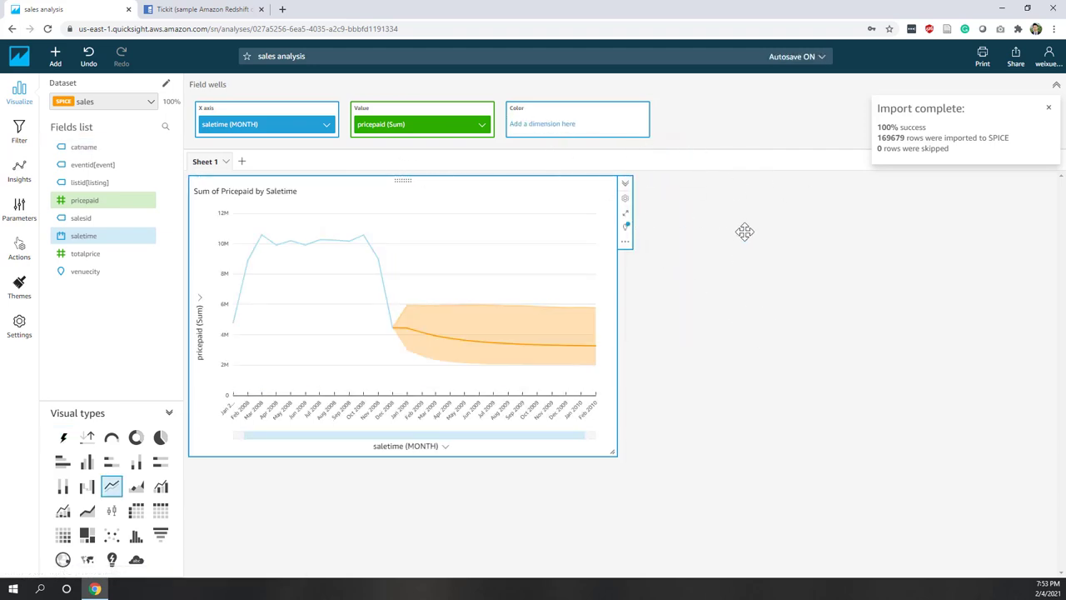
pyautogui.click(1050, 109)
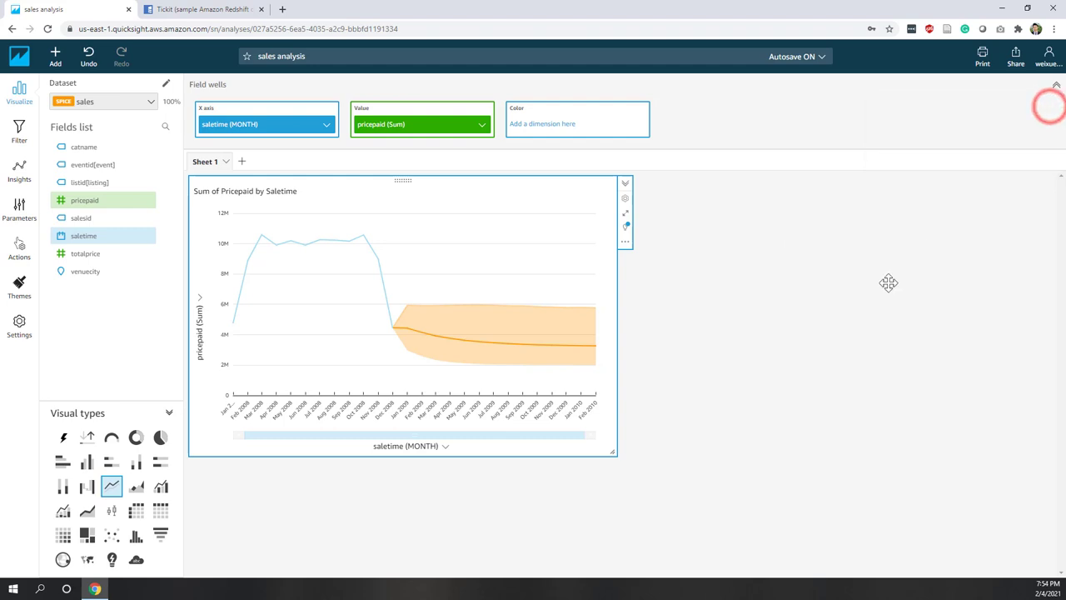
pyautogui.click(54, 63)
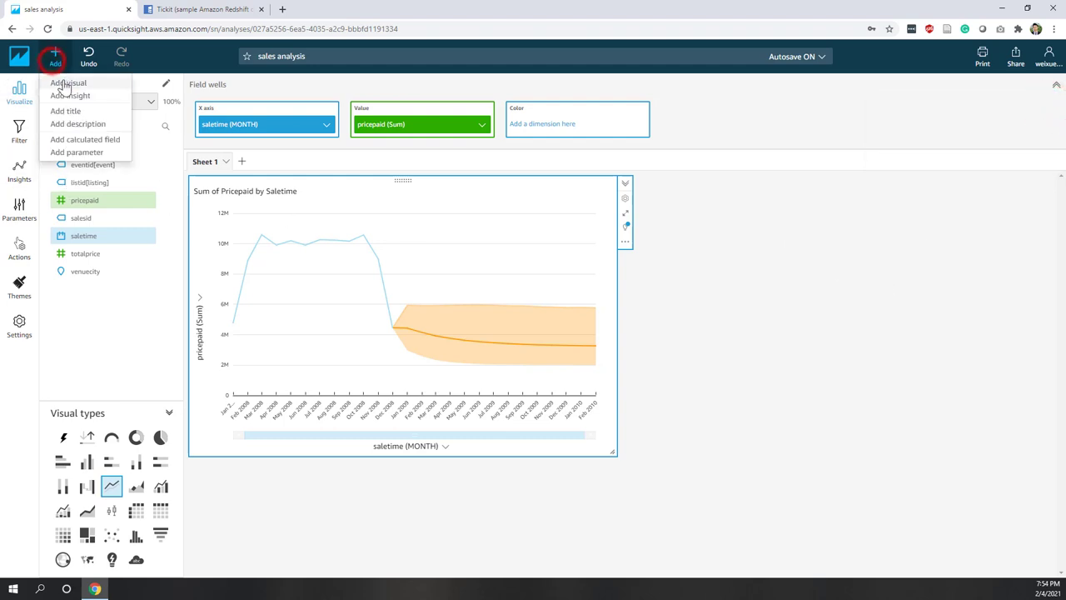
# - Add a second visual: a bar chart of Count distinct of eventid[event] per catname
pyautogui.click(58, 82)
pyautogui.click(741, 236)
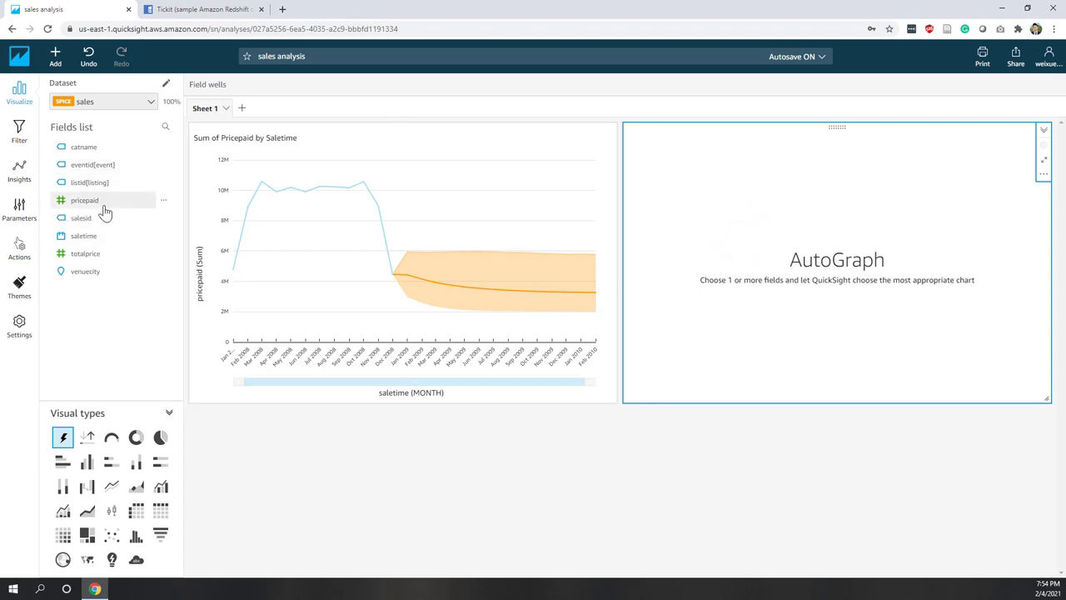
pyautogui.click(85, 147)
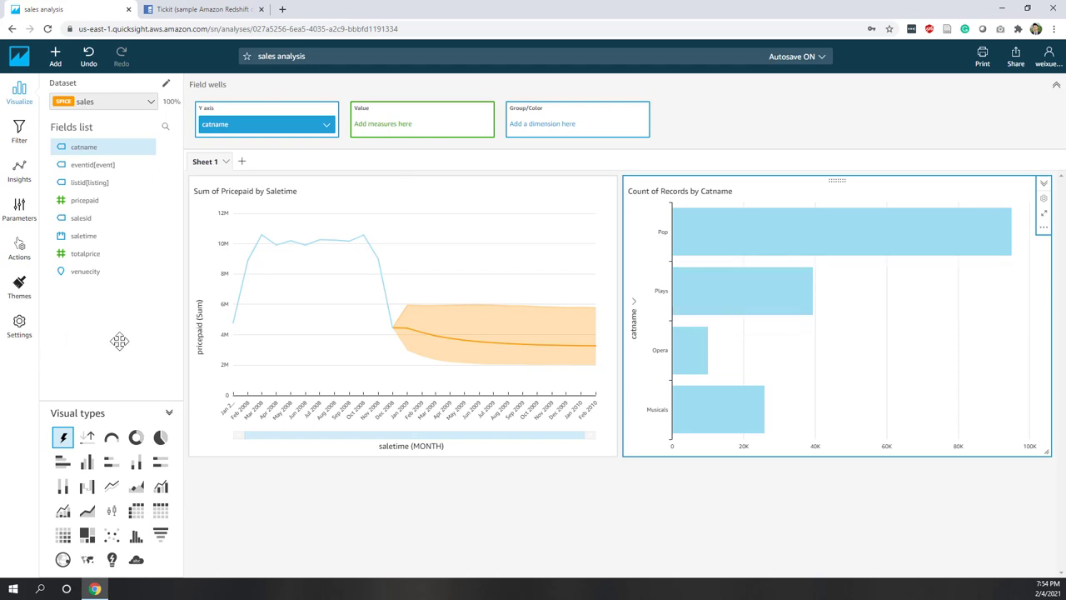
pyautogui.moveTo(92, 164); pyautogui.dragTo(402, 132)
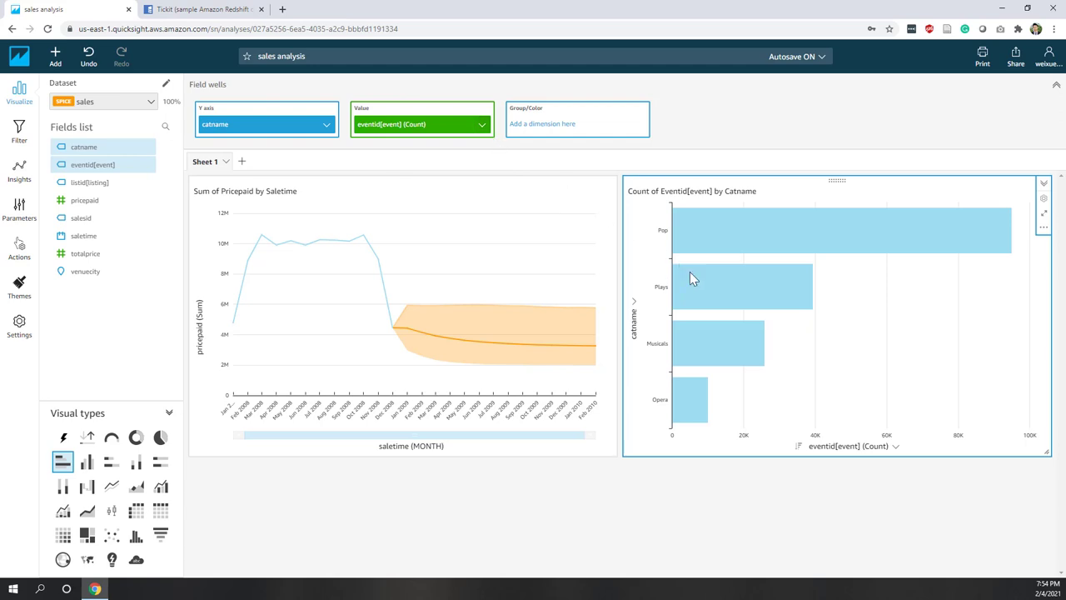
pyautogui.moveTo(733, 342)
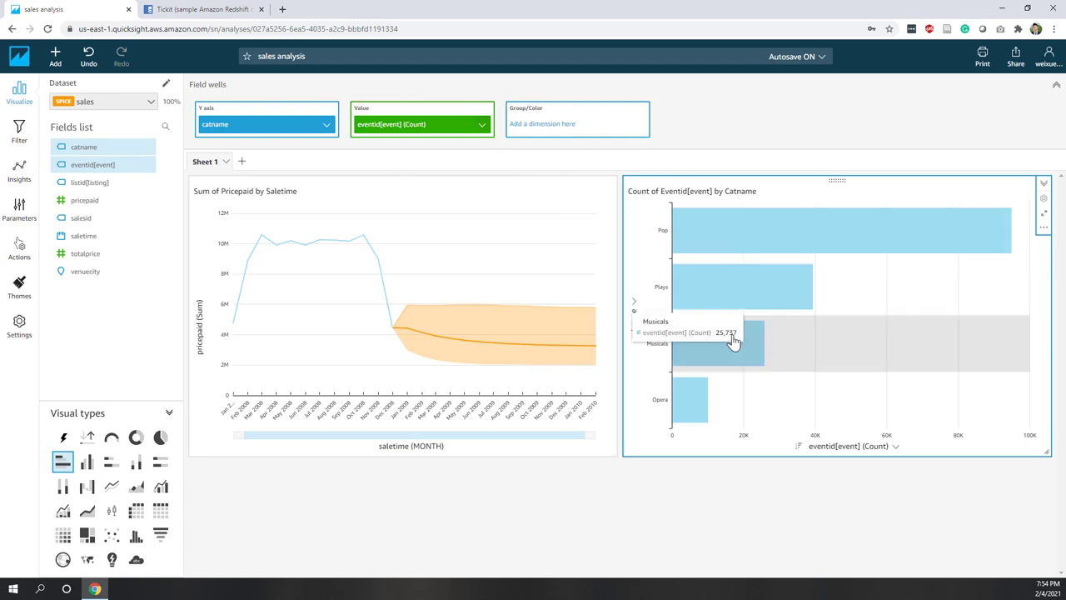
pyautogui.moveTo(716, 235)
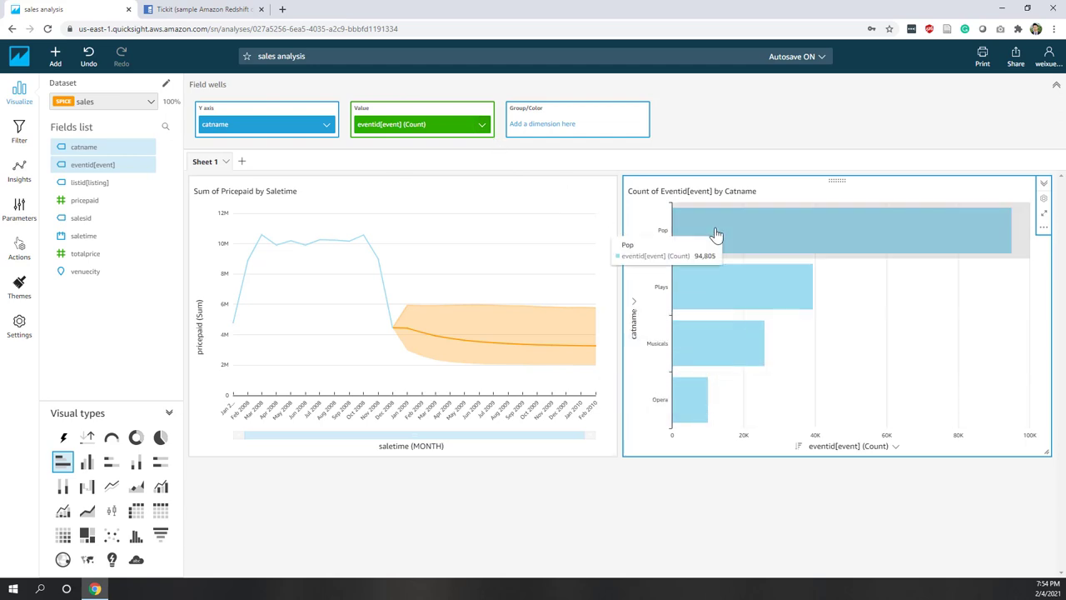
pyautogui.click(481, 127)
pyautogui.moveTo(537, 147)
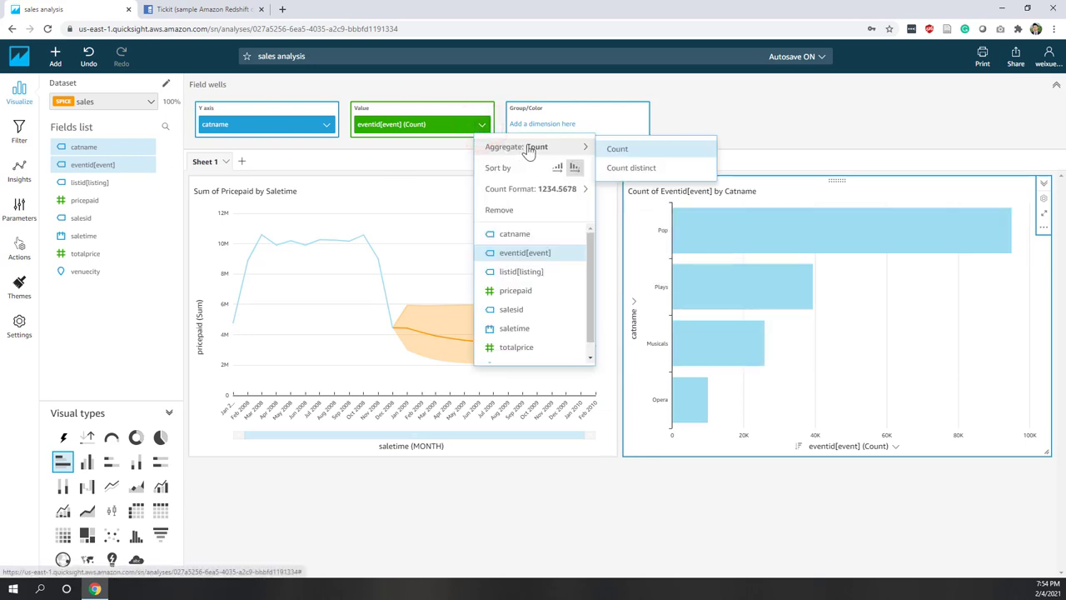
pyautogui.click(636, 170)
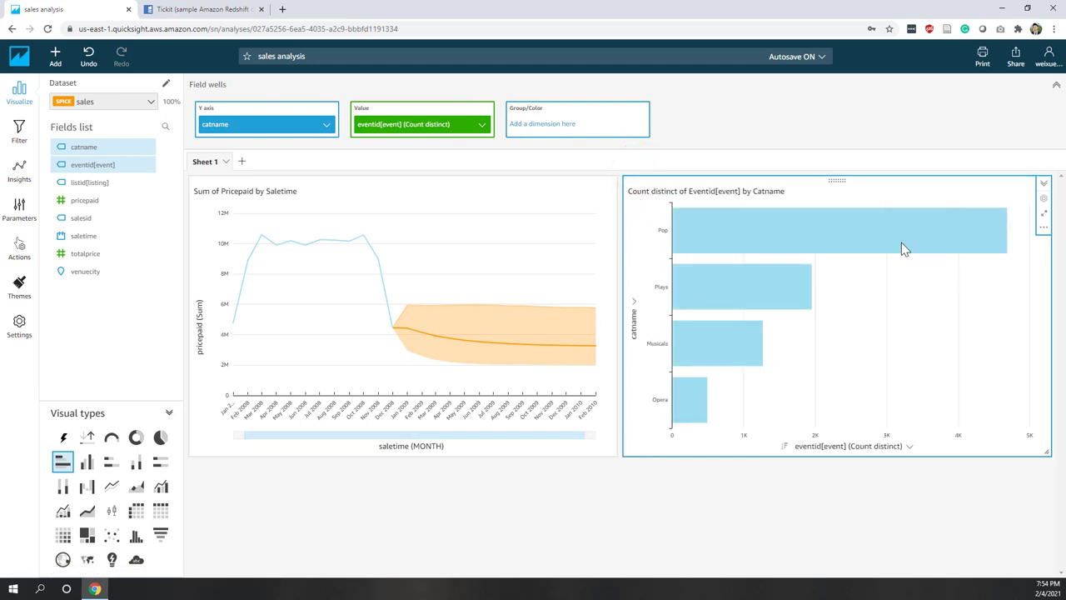
pyautogui.moveTo(943, 231)
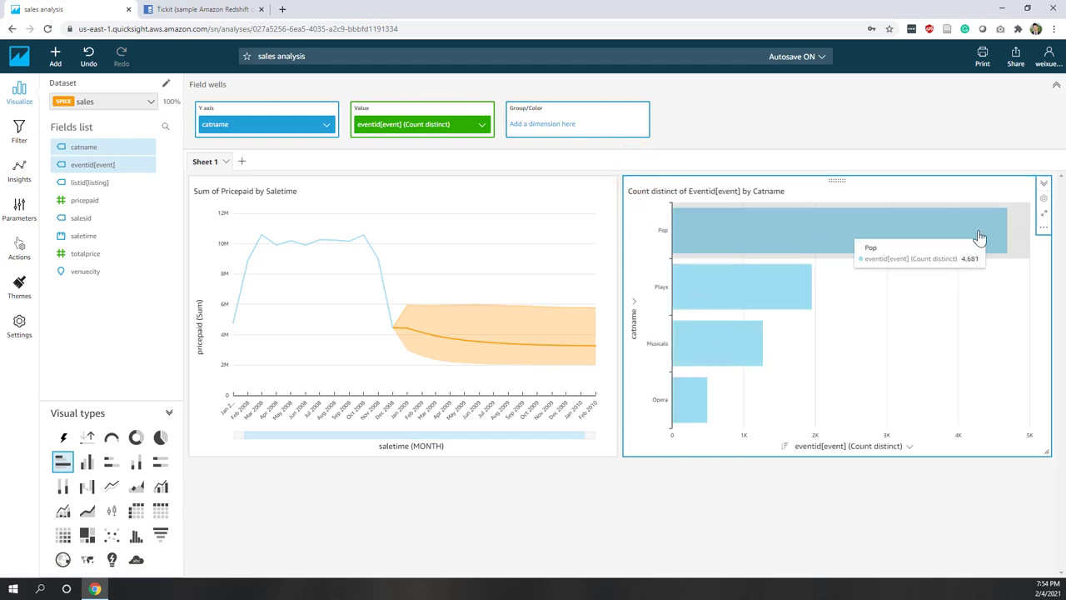
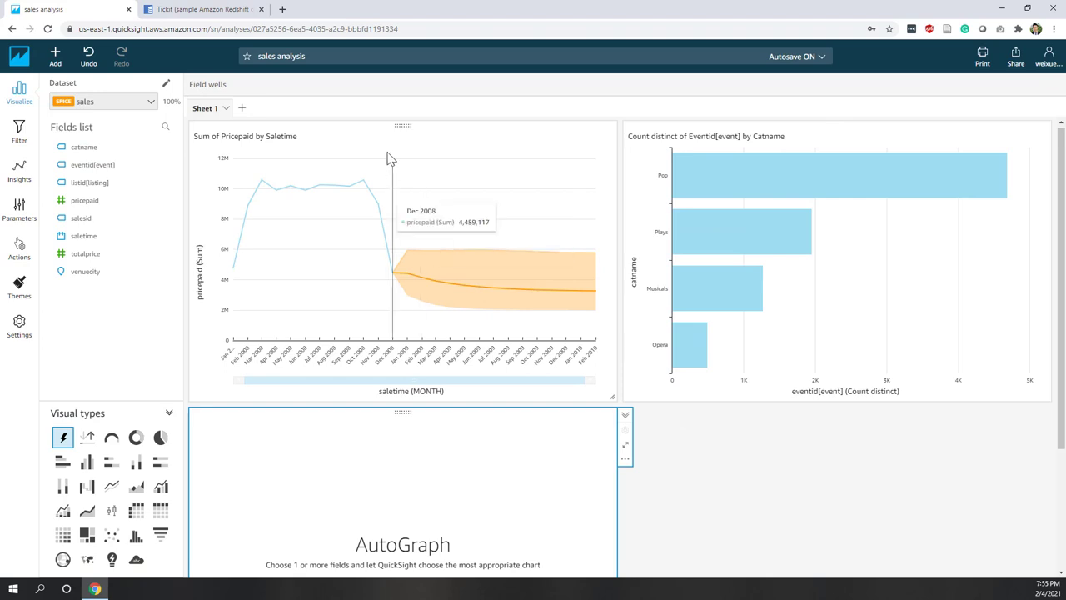
# - Move the Saletime line chart to the lower right and the catname bar chart to the upper right
pyautogui.moveTo(426, 149); pyautogui.dragTo(856, 392)
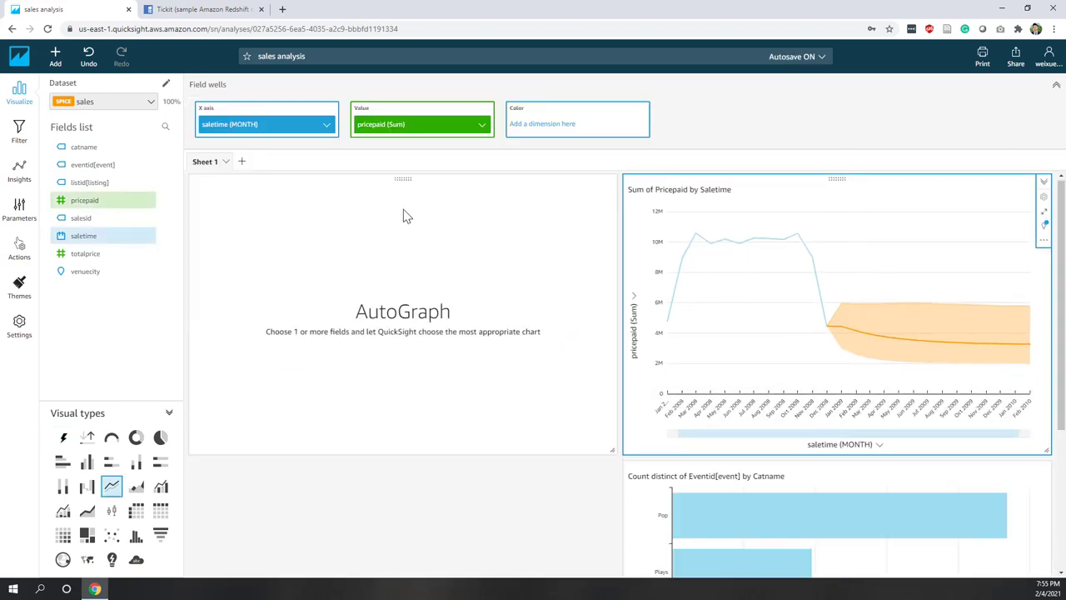
pyautogui.moveTo(839, 464); pyautogui.dragTo(833, 183)
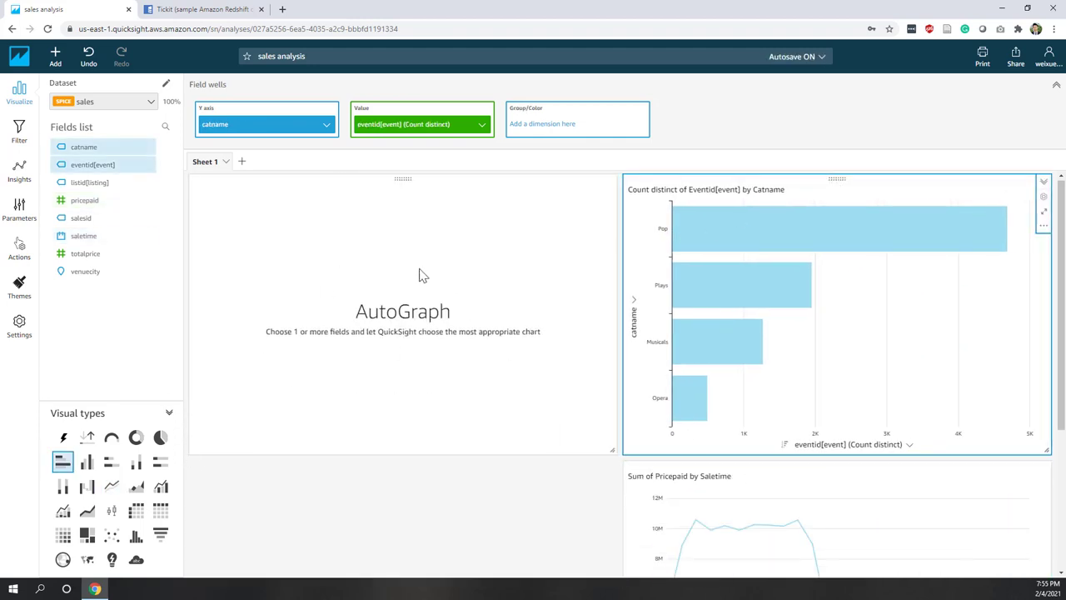
pyautogui.click(325, 250)
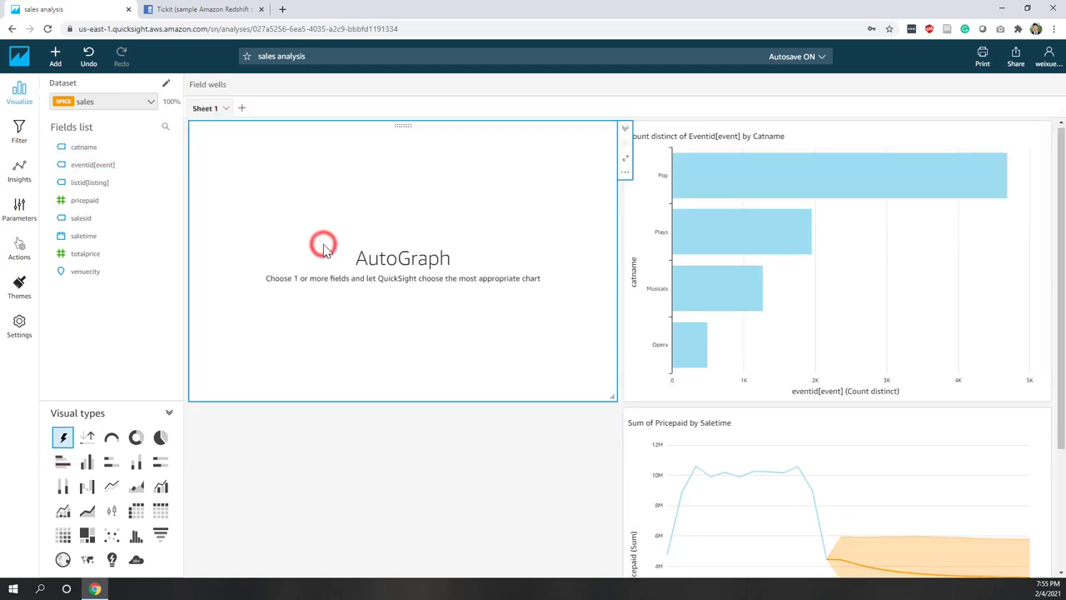
# - Make the empty visual a points-on-map of Sum of pricepaid by venuecity
pyautogui.click(98, 276)
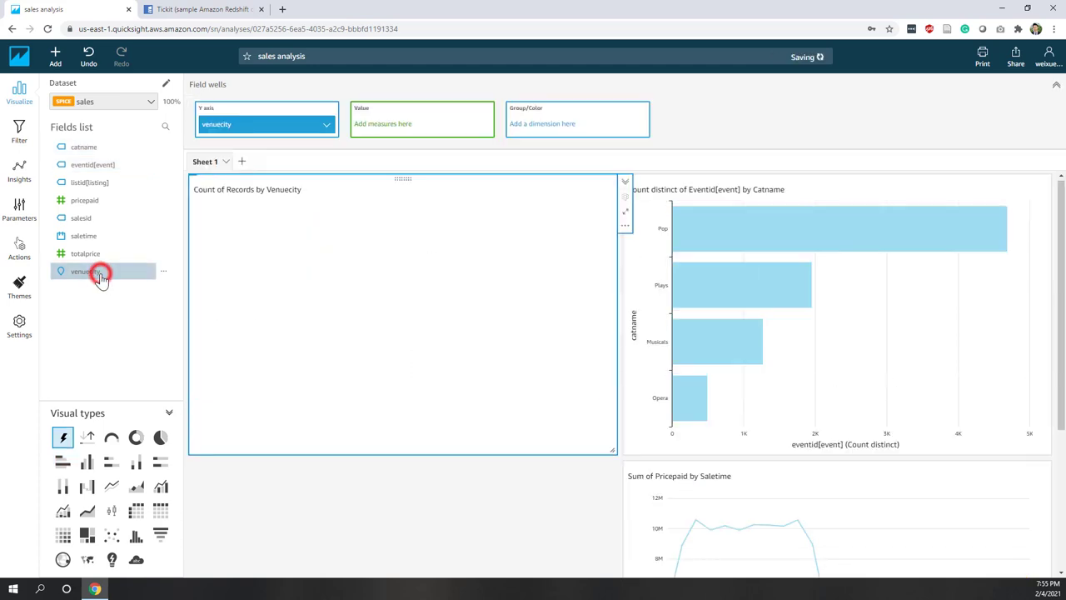
pyautogui.click(88, 203)
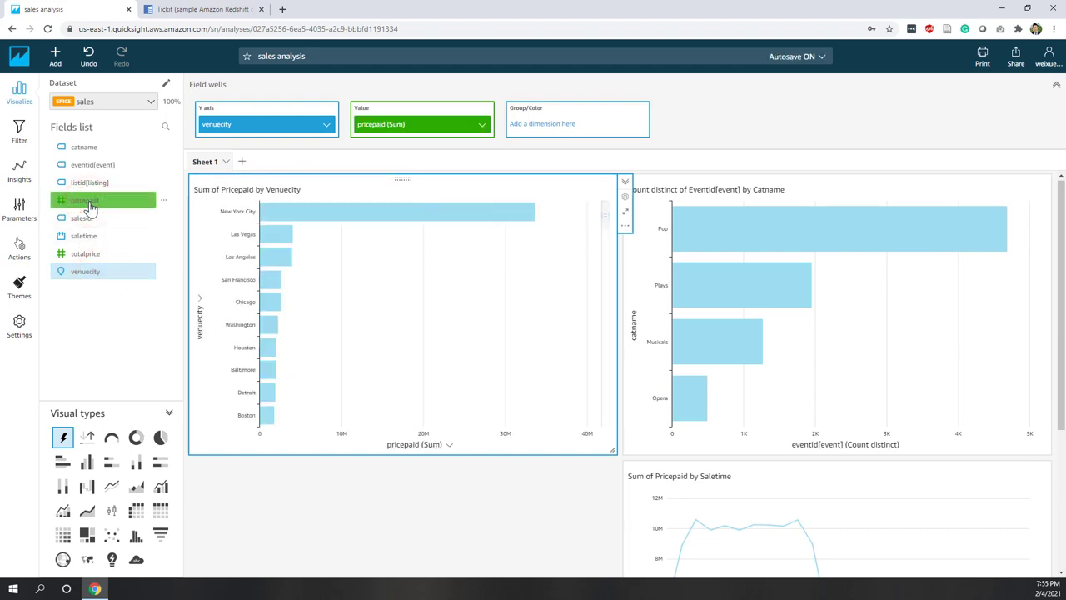
pyautogui.click(60, 561)
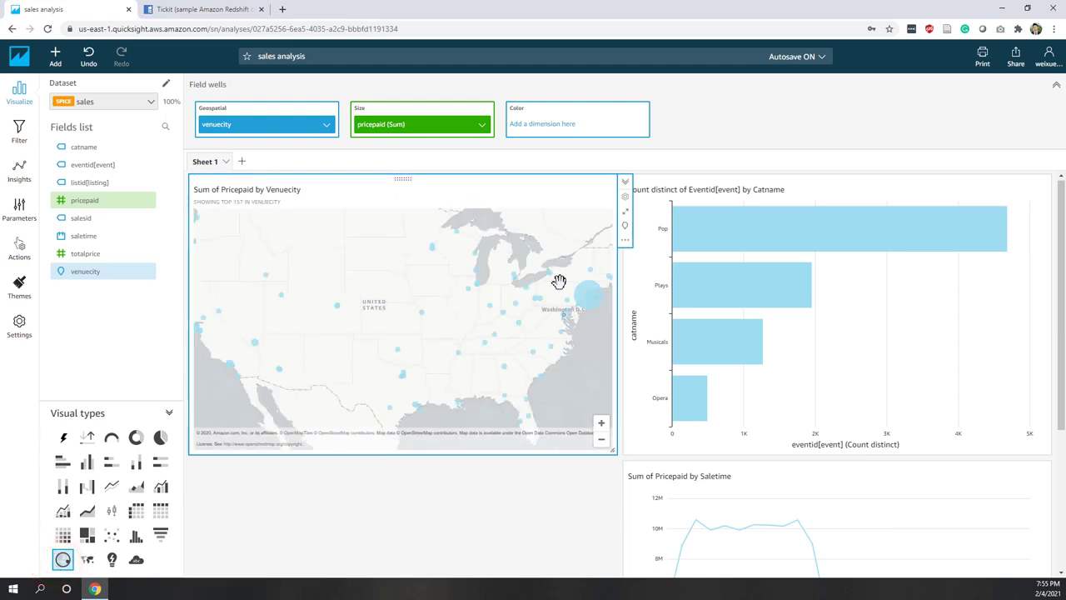
pyautogui.moveTo(584, 301)
# - Show the map's pricepaid (Sum) values as currency
pyautogui.click(483, 125)
pyautogui.moveTo(587, 168)
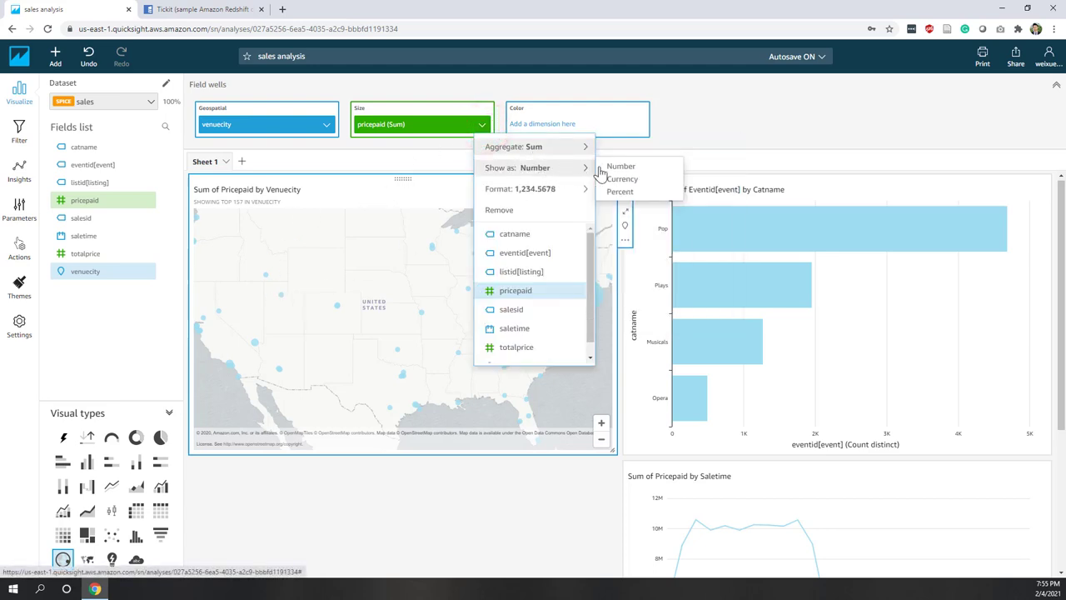
pyautogui.click(623, 177)
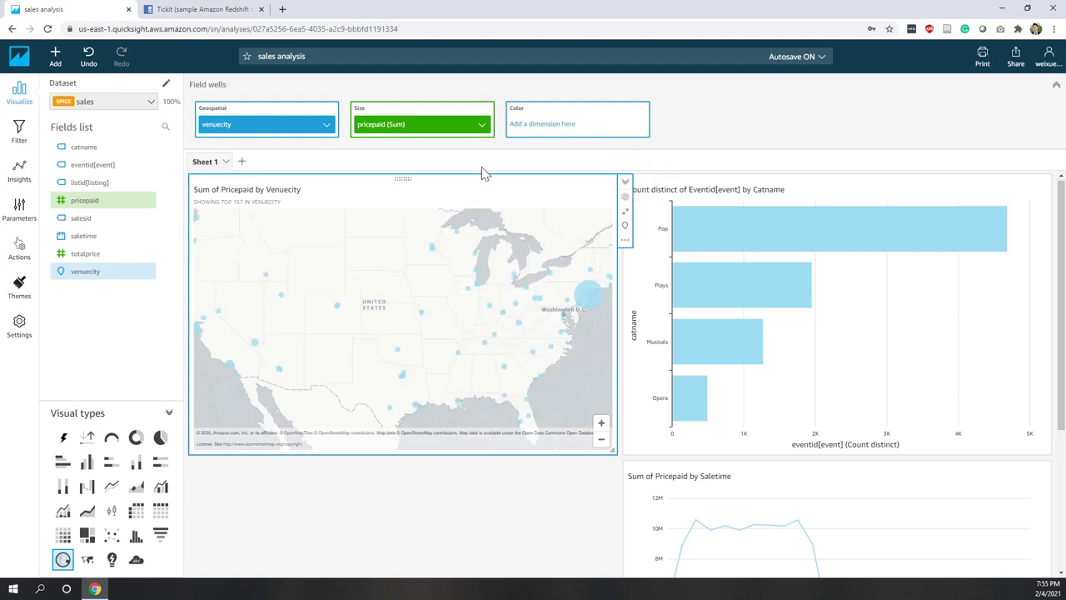
# - Set the pricepaid currency format's units to Thousands, previewing values as $1.23K
pyautogui.click(482, 132)
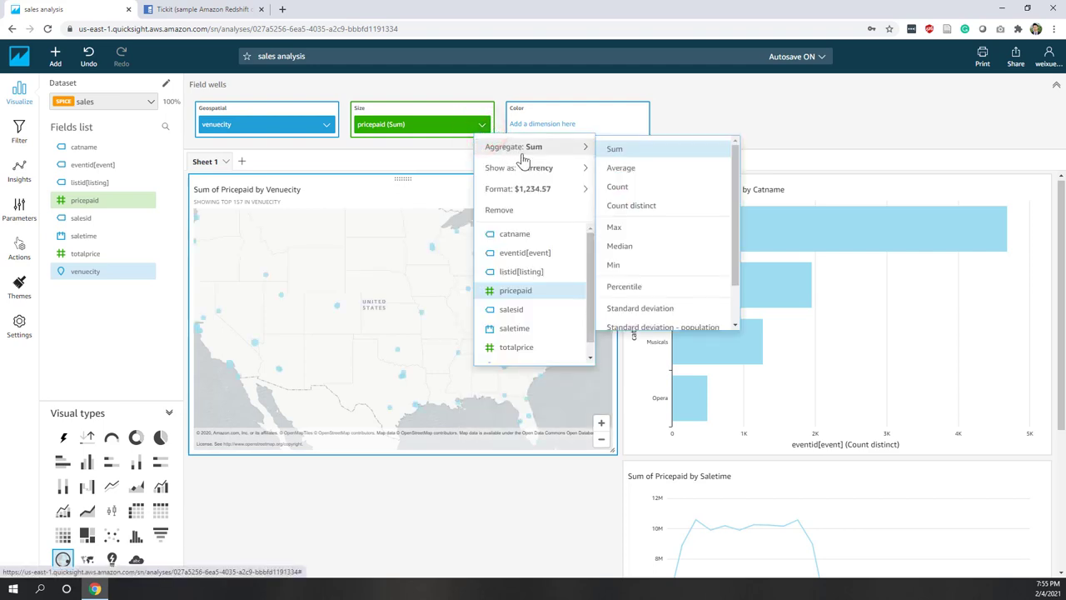
pyautogui.moveTo(530, 171)
pyautogui.moveTo(534, 190)
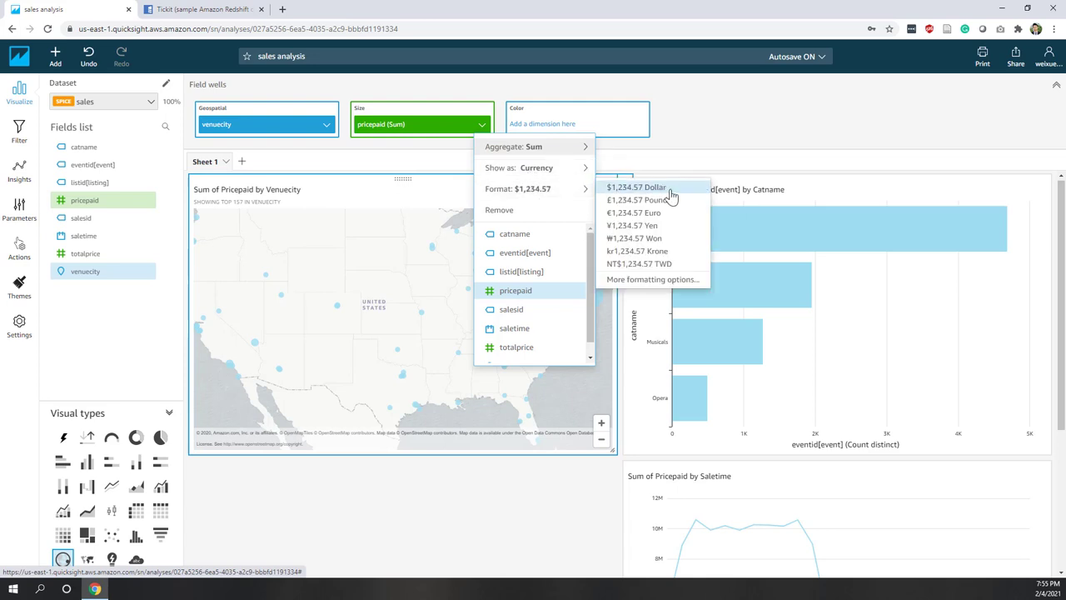
pyautogui.click(666, 279)
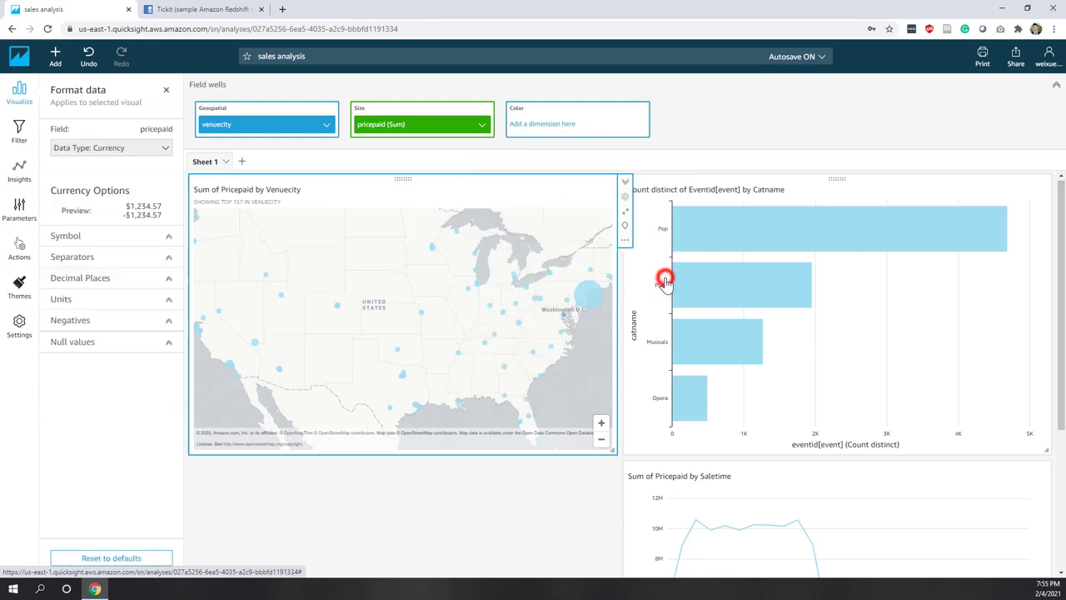
pyautogui.click(119, 257)
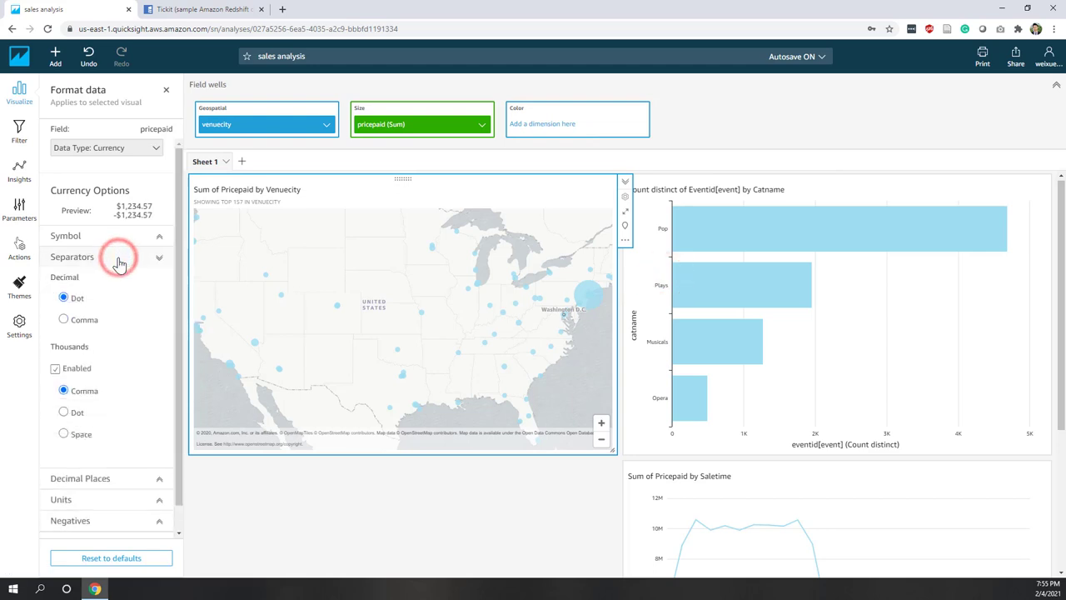
pyautogui.click(119, 258)
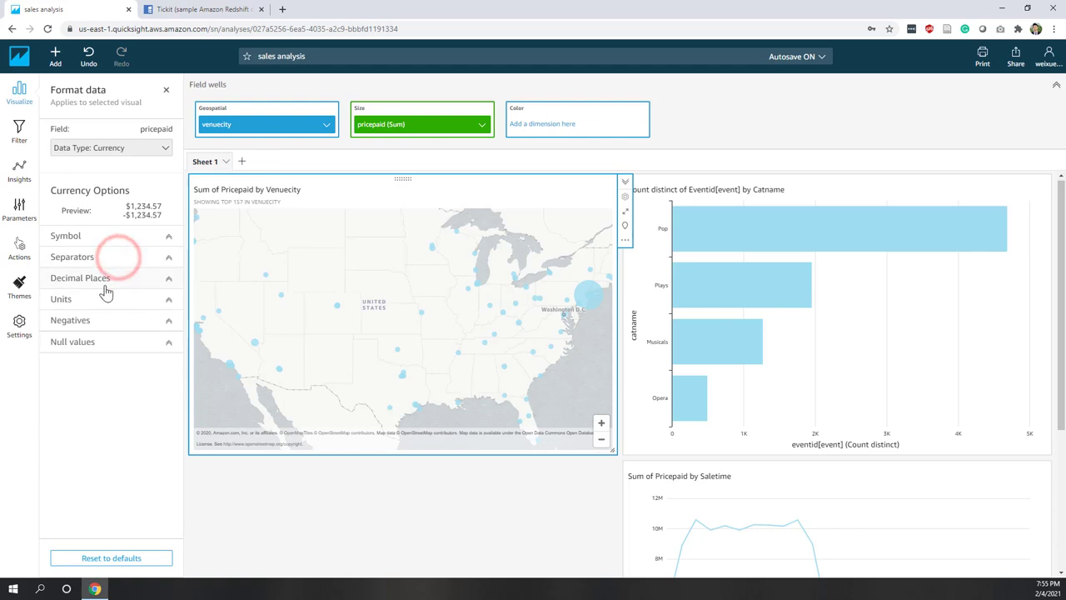
pyautogui.click(104, 280)
pyautogui.click(103, 329)
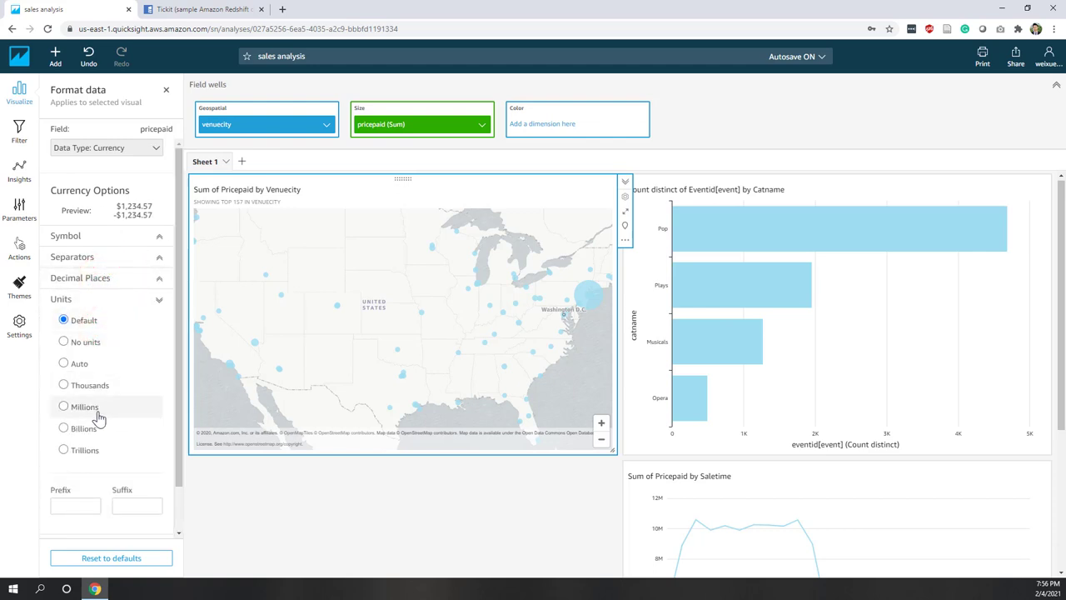
pyautogui.click(88, 385)
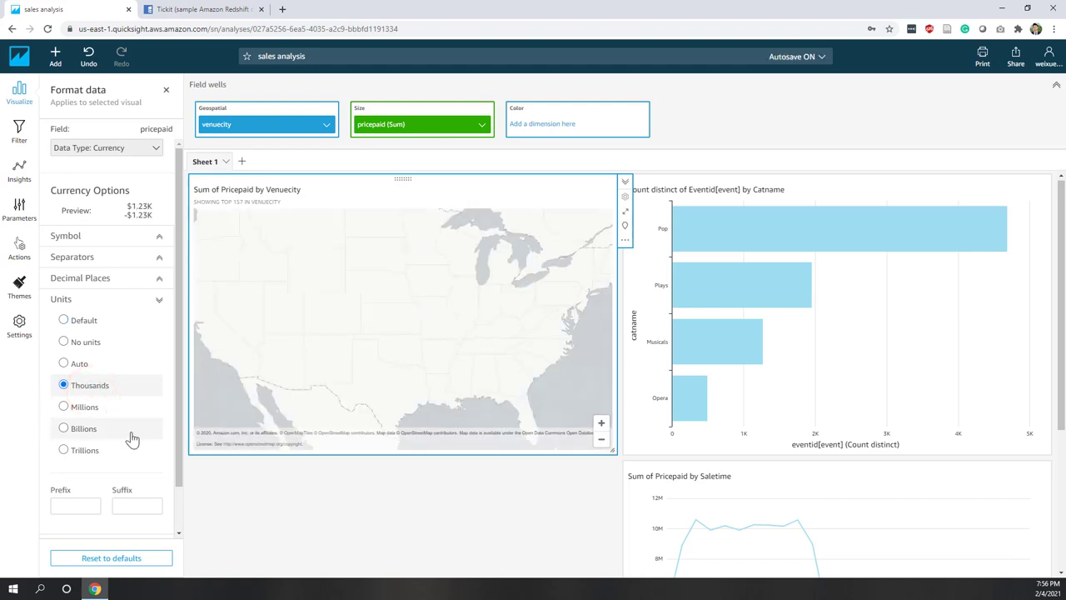
pyautogui.scroll(-2, 136, 419)
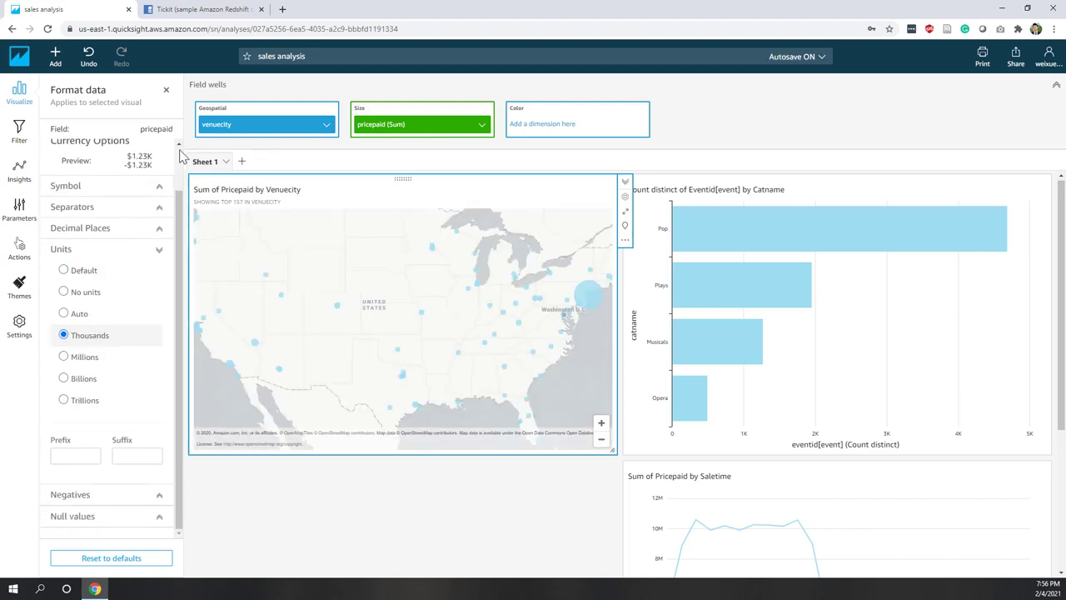
pyautogui.click(166, 92)
pyautogui.moveTo(587, 294)
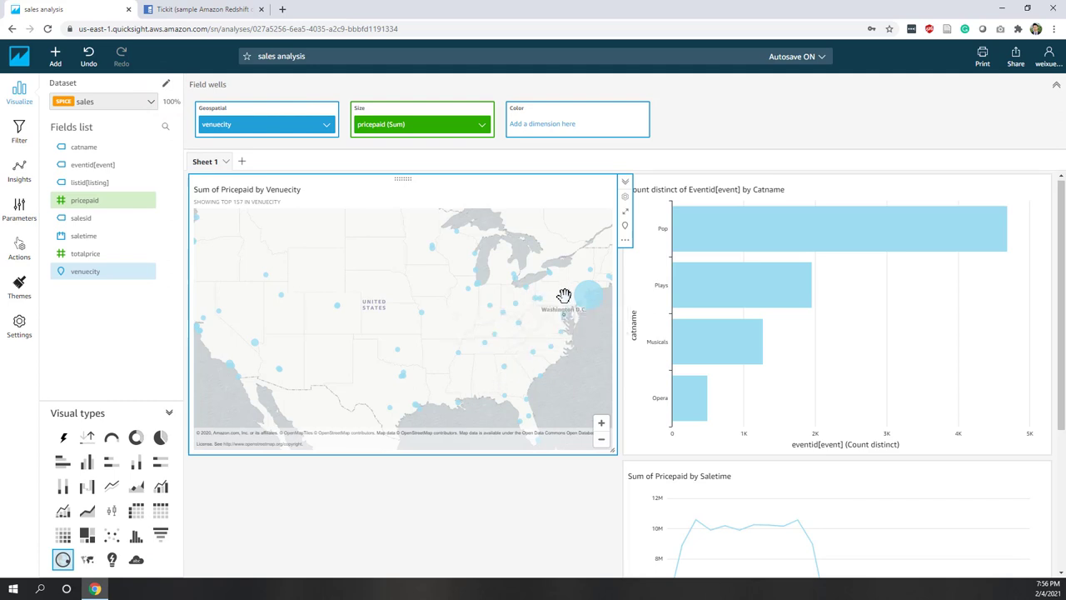
pyautogui.scroll(-2, 563, 296)
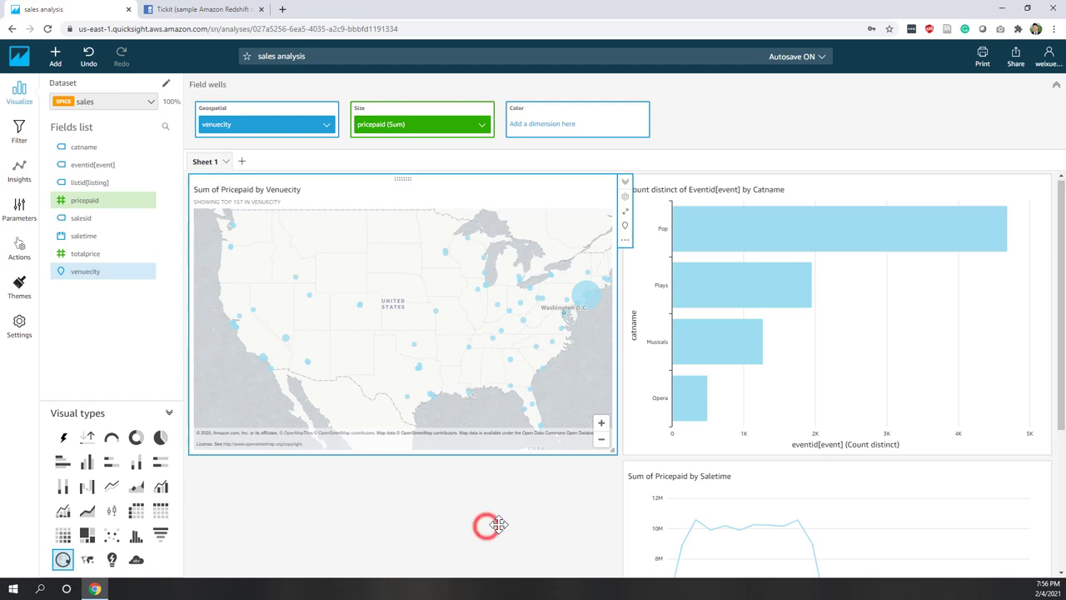
pyautogui.scroll(-2, 572, 473)
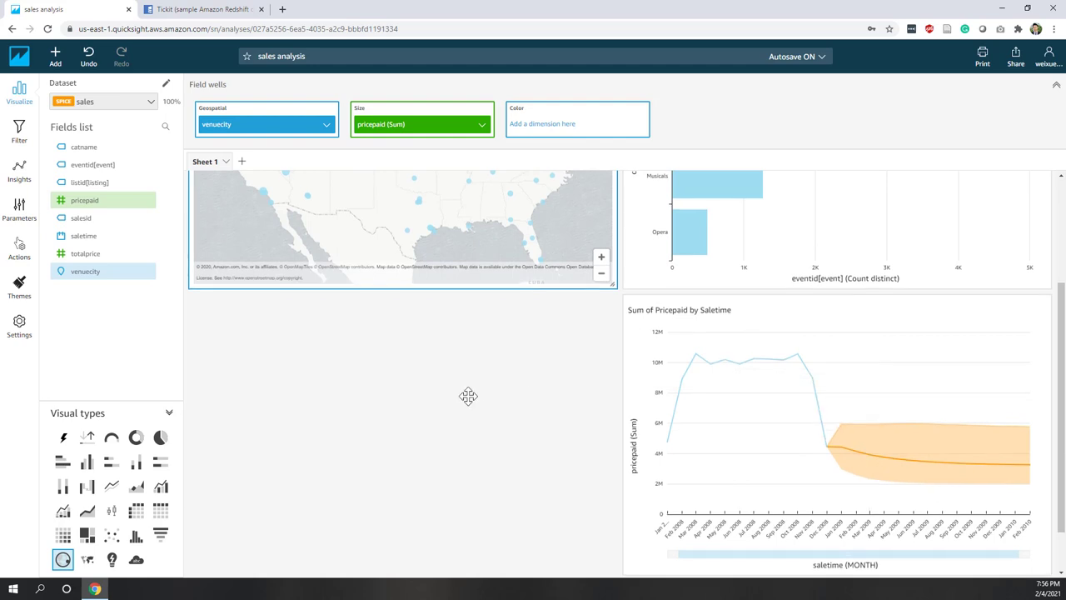
pyautogui.scroll(2, 469, 395)
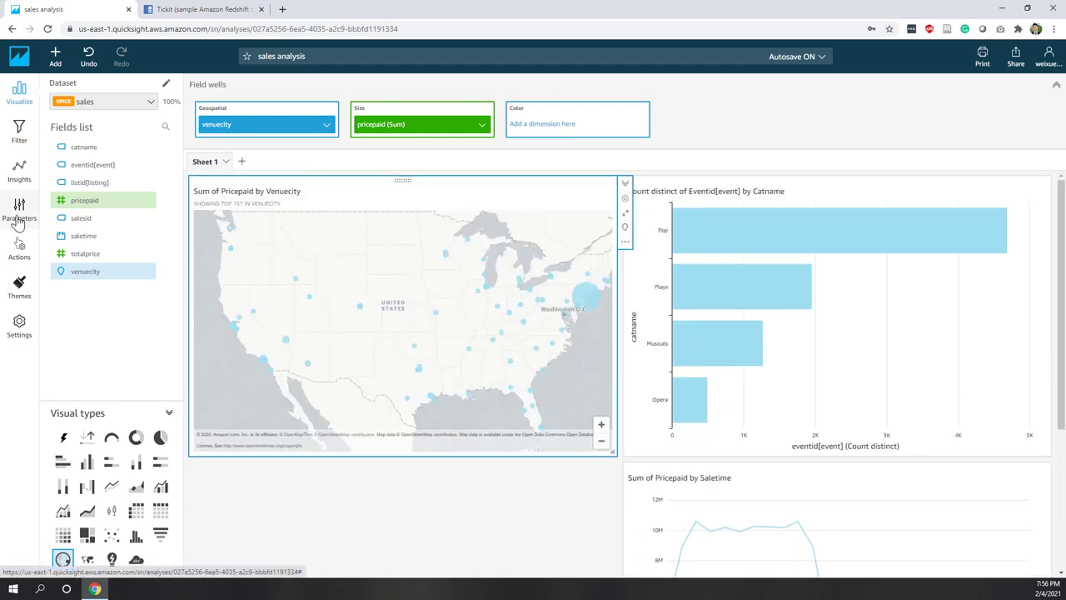
# - Add a new insight with Anomaly detection as its computation type
pyautogui.click(54, 55)
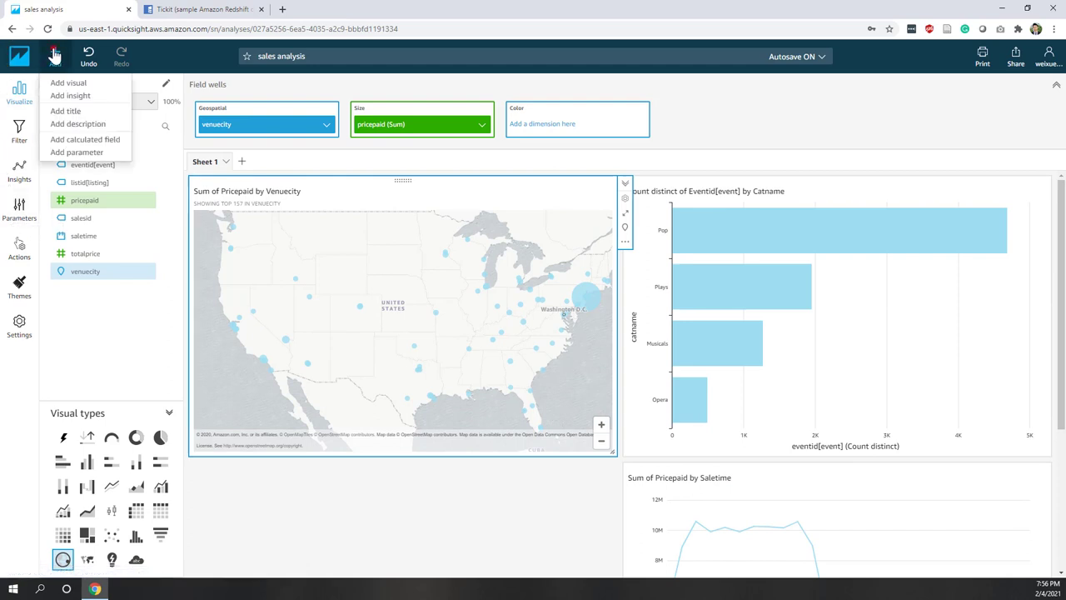
pyautogui.click(59, 95)
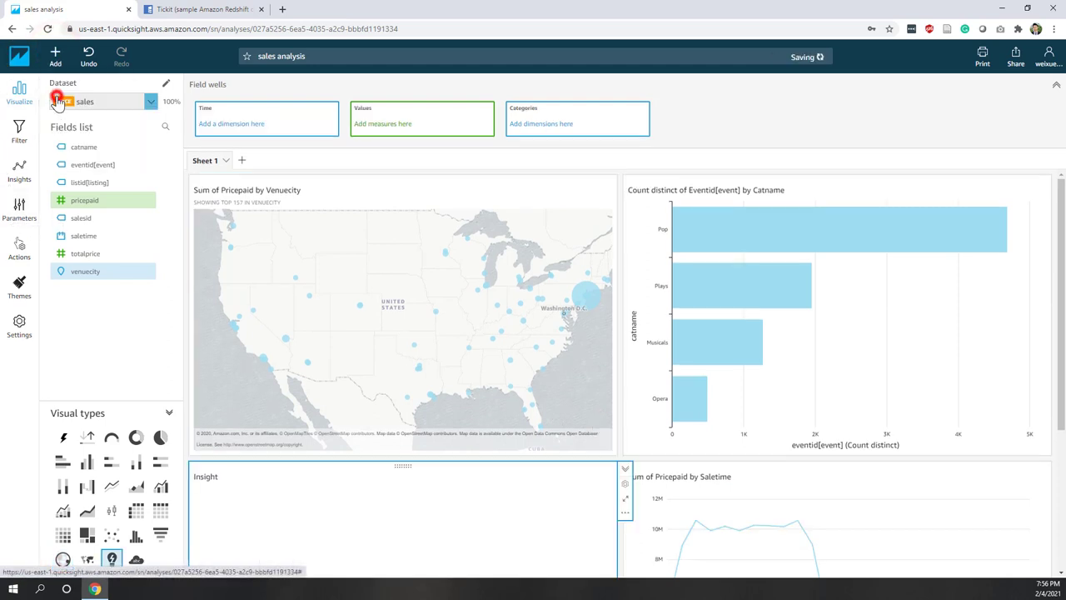
pyautogui.click(436, 135)
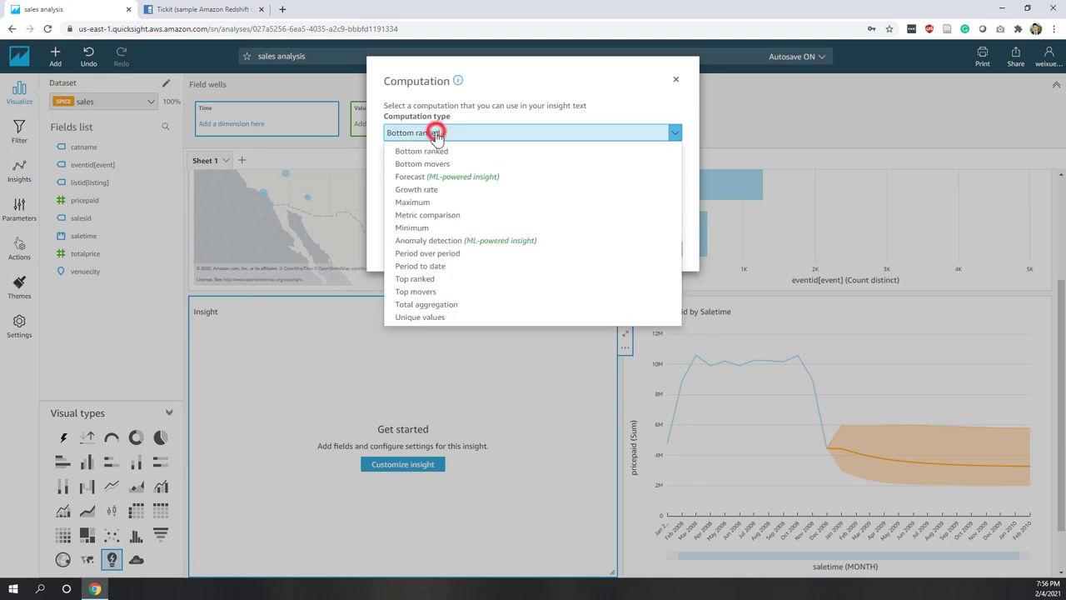
pyautogui.click(432, 240)
pyautogui.click(673, 252)
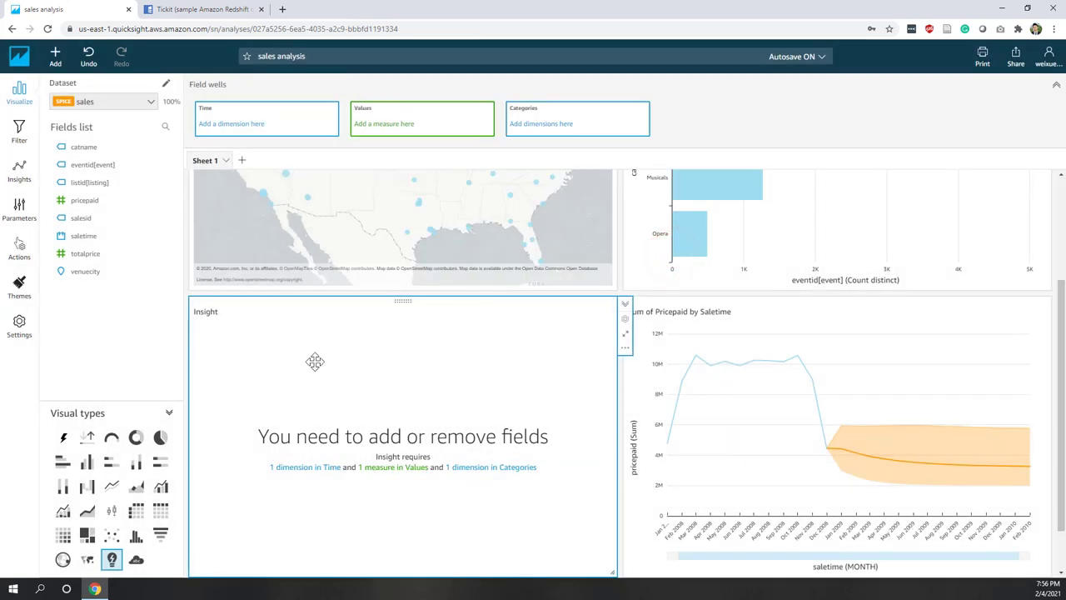
# - Assign saletime as time, pricepaid as value and catname as category, then begin anomaly setup
pyautogui.click(96, 237)
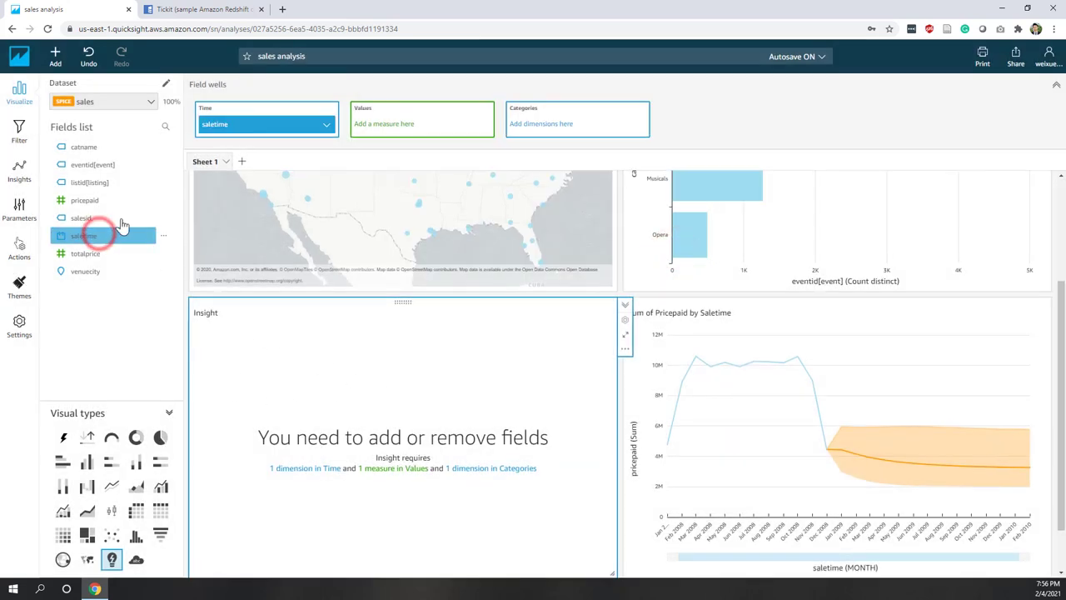
pyautogui.click(93, 201)
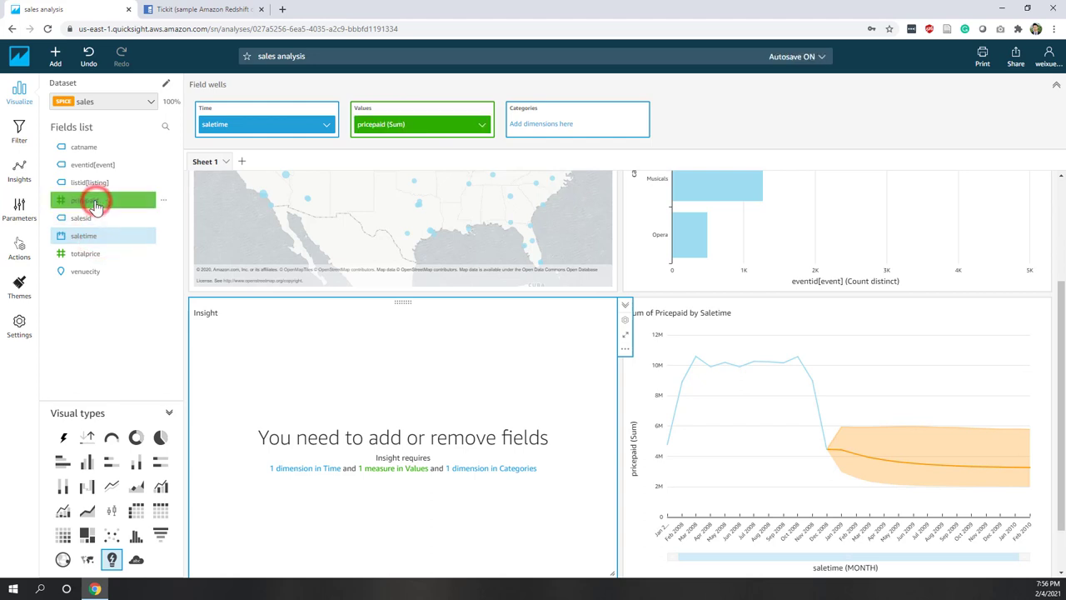
pyautogui.click(93, 153)
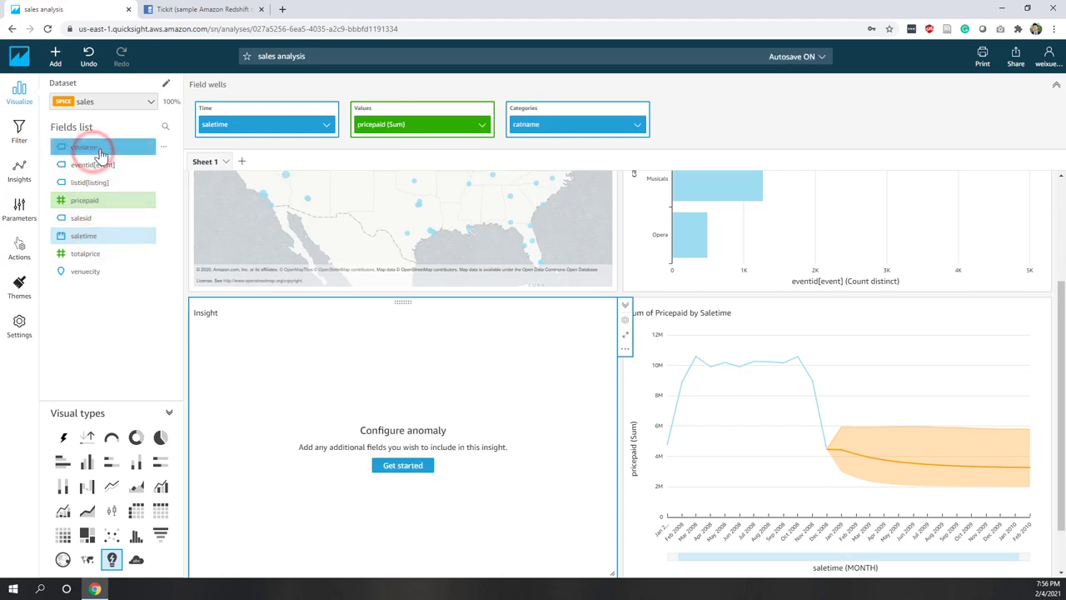
pyautogui.click(402, 466)
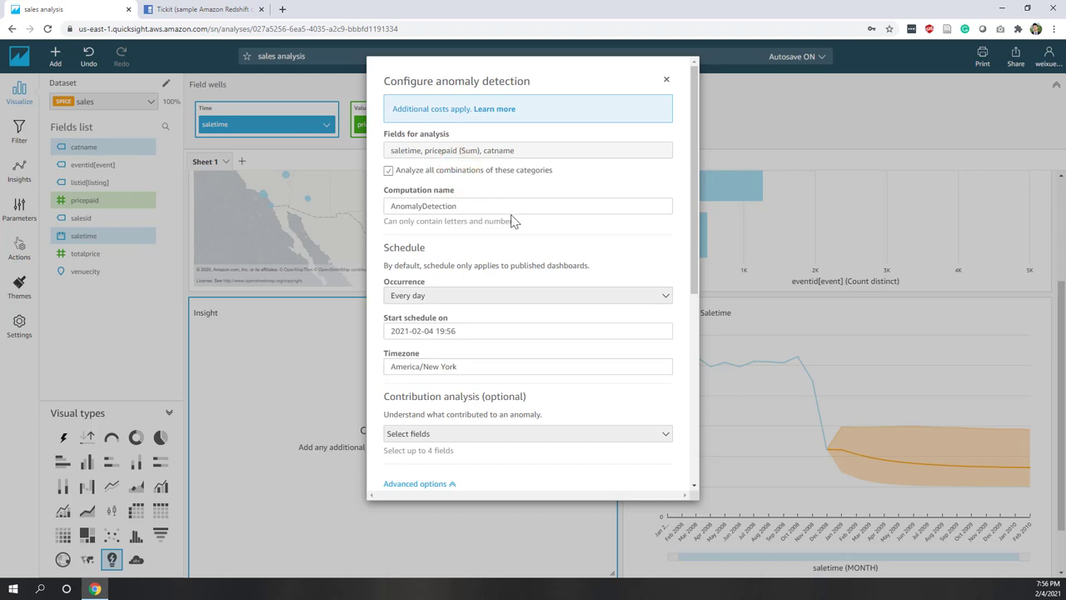
# - Choose catname and venuecity for contribution analysis and save the anomaly detection settings
pyautogui.scroll(-3, 512, 221)
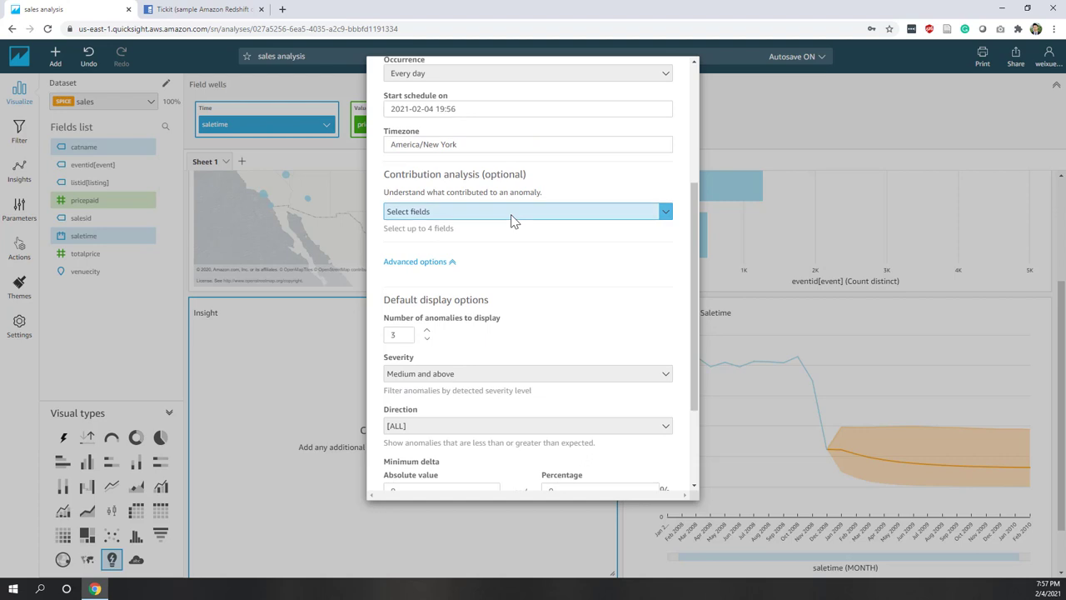
pyautogui.scroll(-2, 512, 221)
pyautogui.scroll(5, 512, 220)
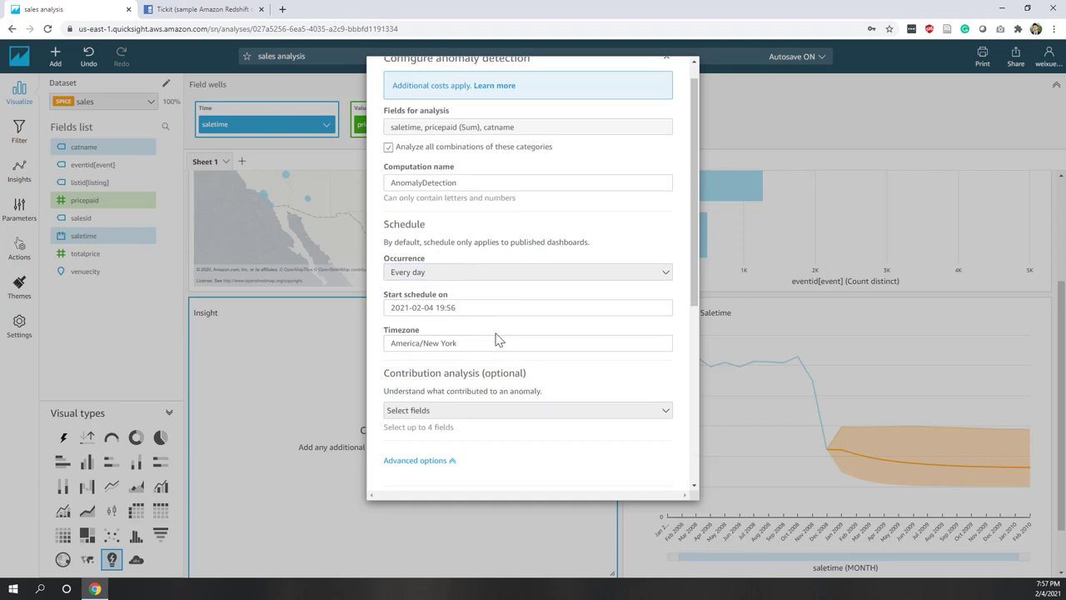
pyautogui.scroll(-2, 500, 333)
pyautogui.click(441, 245)
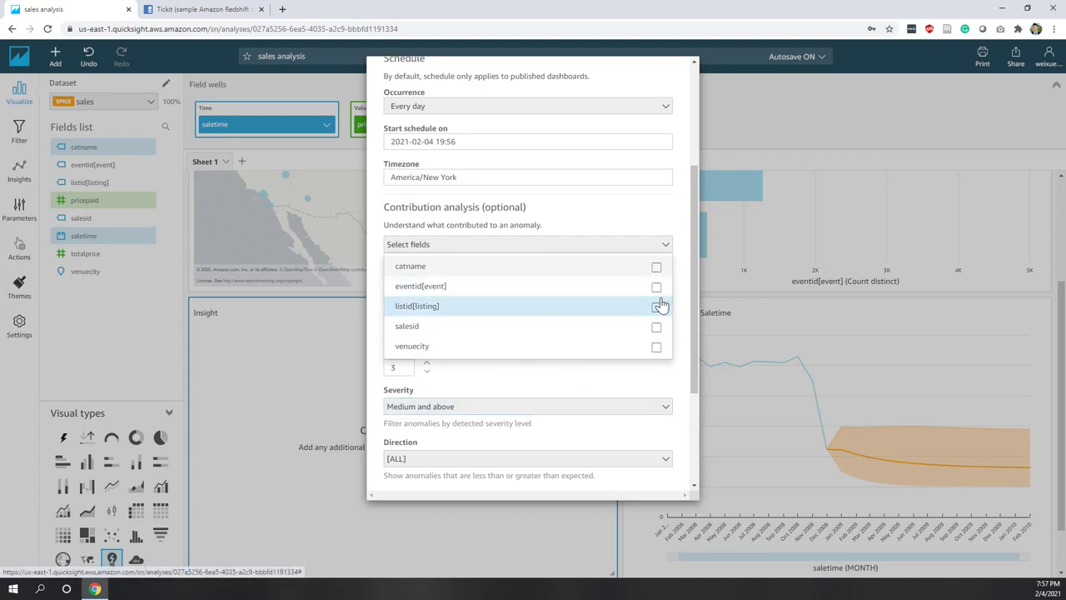
pyautogui.click(657, 270)
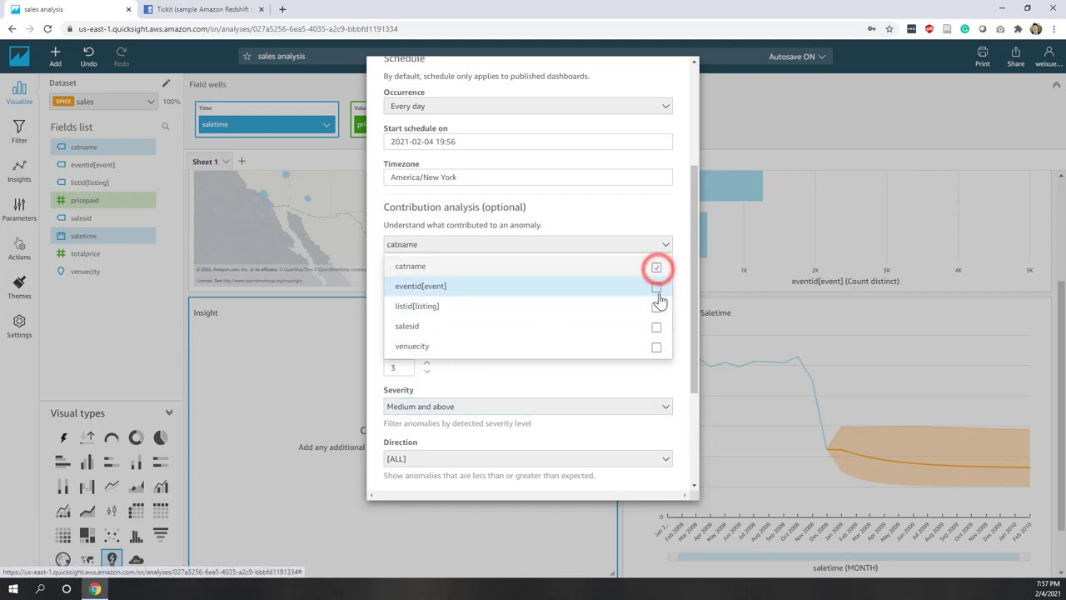
pyautogui.click(654, 350)
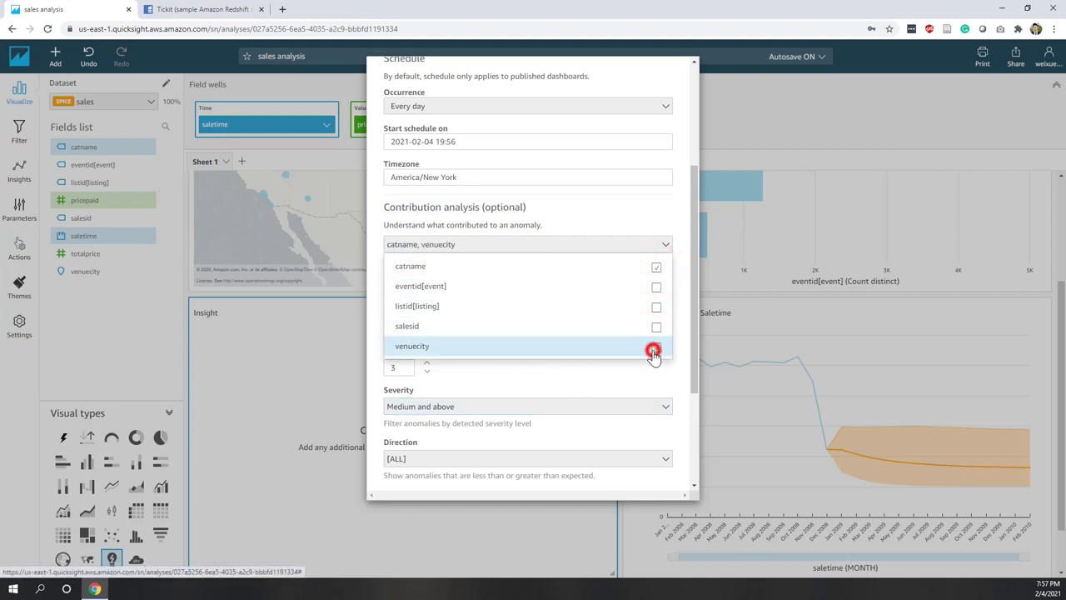
pyautogui.click(592, 217)
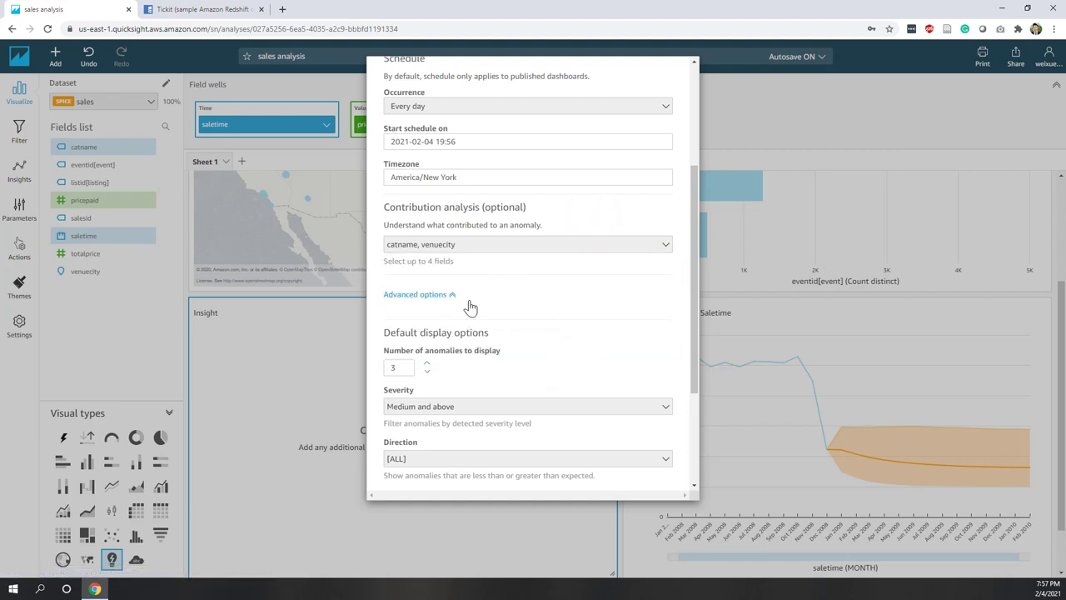
pyautogui.scroll(-3, 470, 308)
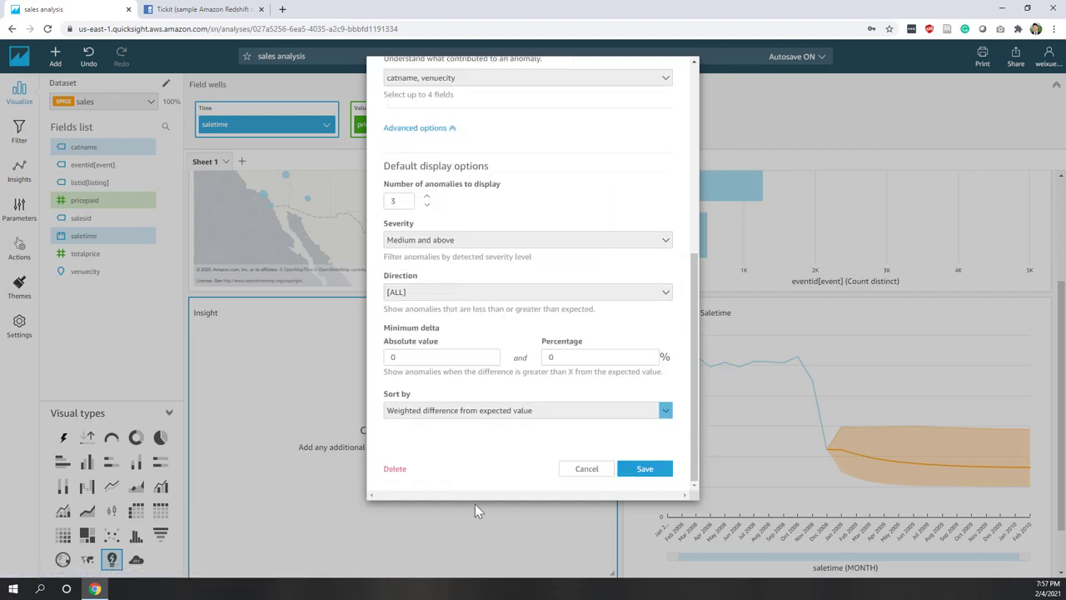
pyautogui.click(646, 470)
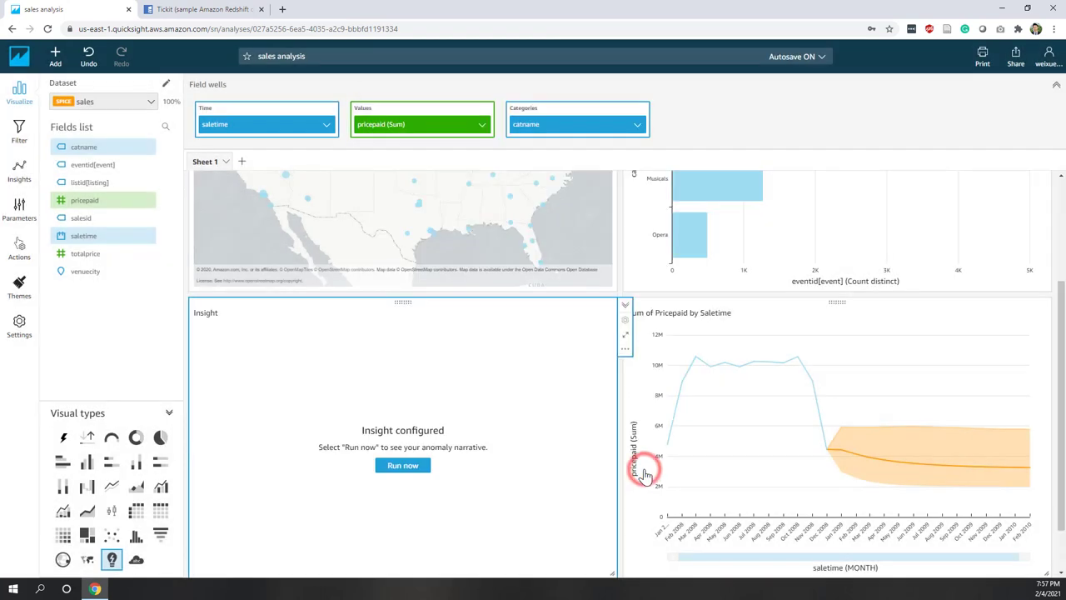
# - Run the anomaly detection and shrink the Insight visual to a narrower width
pyautogui.click(403, 466)
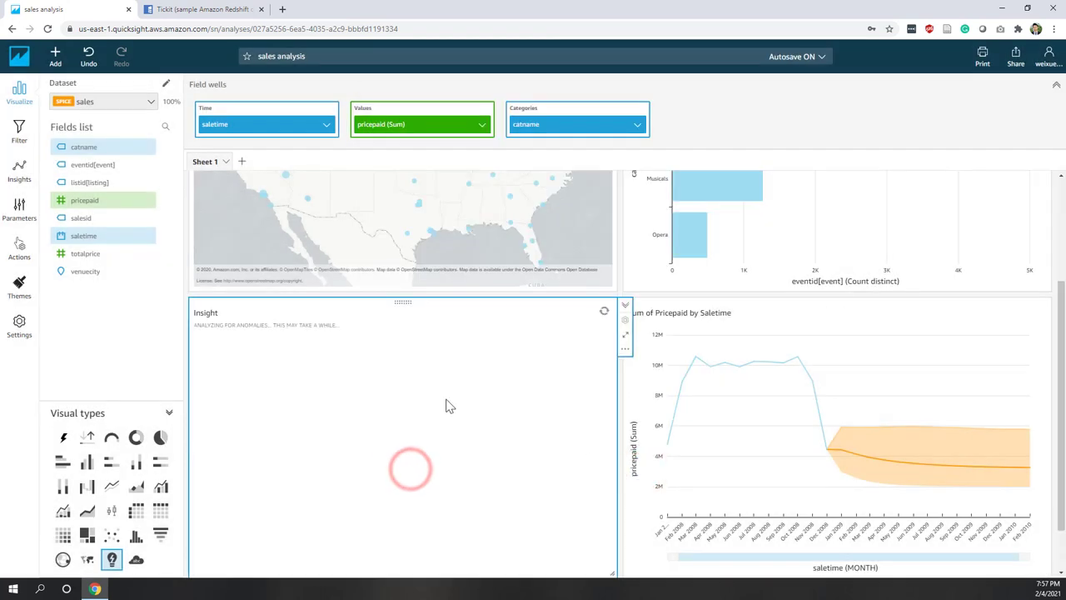
pyautogui.scroll(-1, 445, 405)
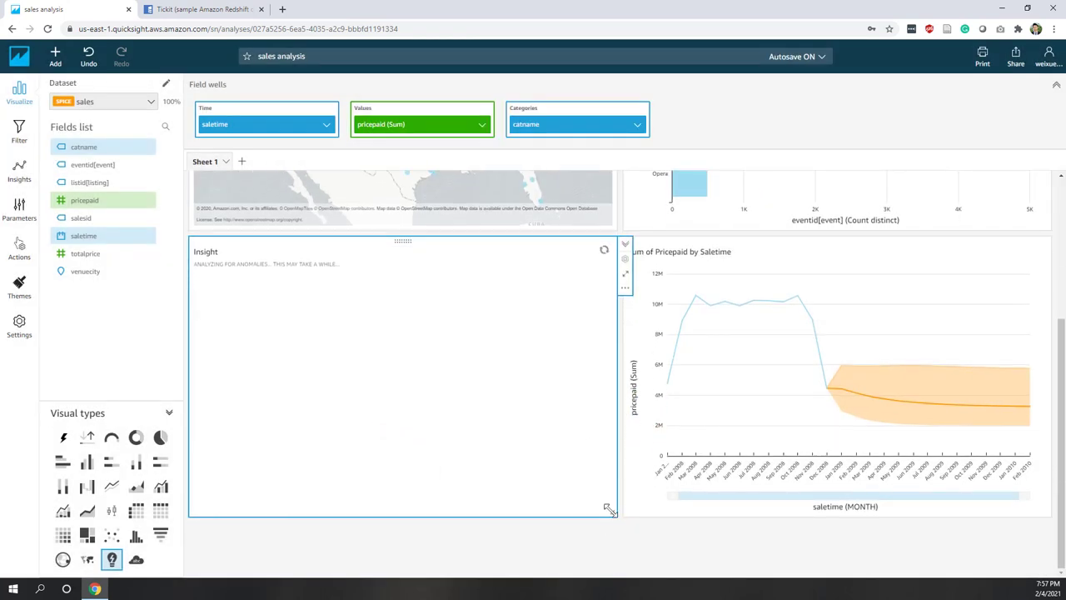
pyautogui.moveTo(610, 510); pyautogui.dragTo(346, 494)
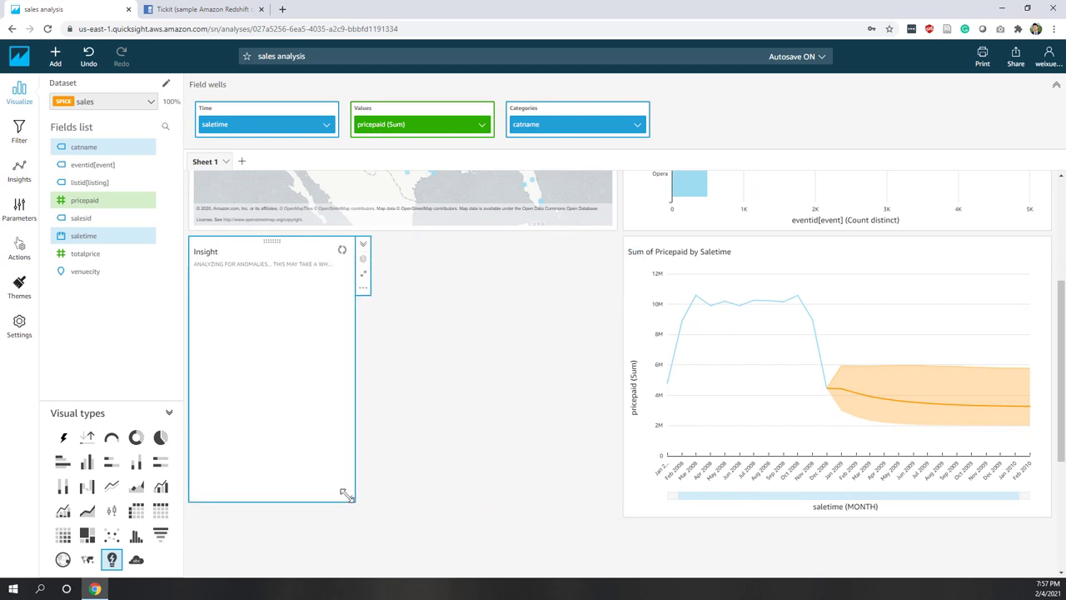
pyautogui.scroll(3, 384, 483)
# - Move the anomaly Insight to the top-left and make it taller, pushing the venuecity map down
pyautogui.moveTo(270, 406); pyautogui.dragTo(254, 176)
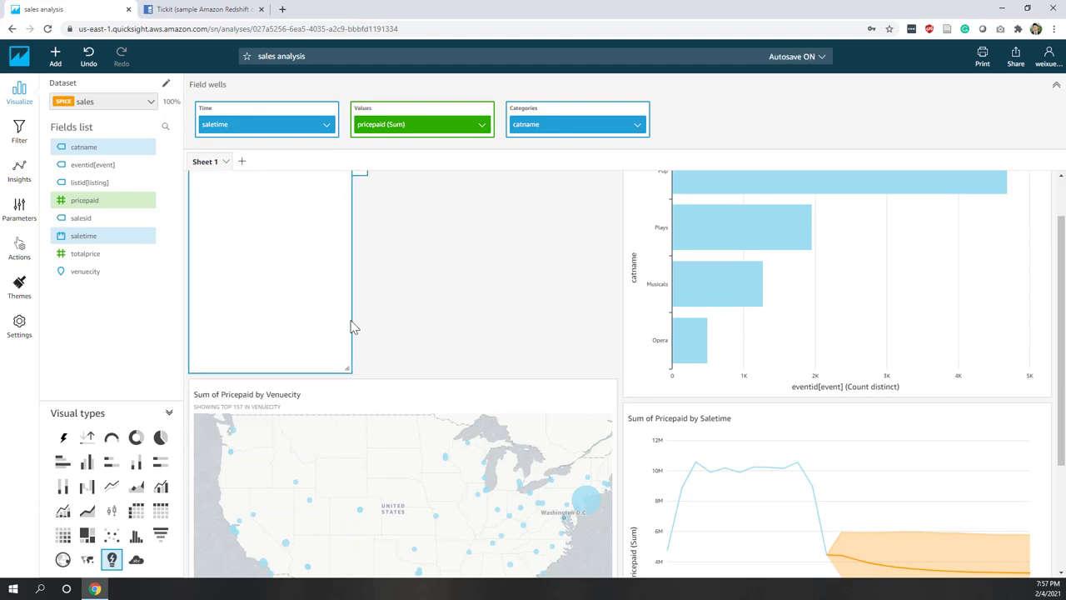
pyautogui.click(345, 372)
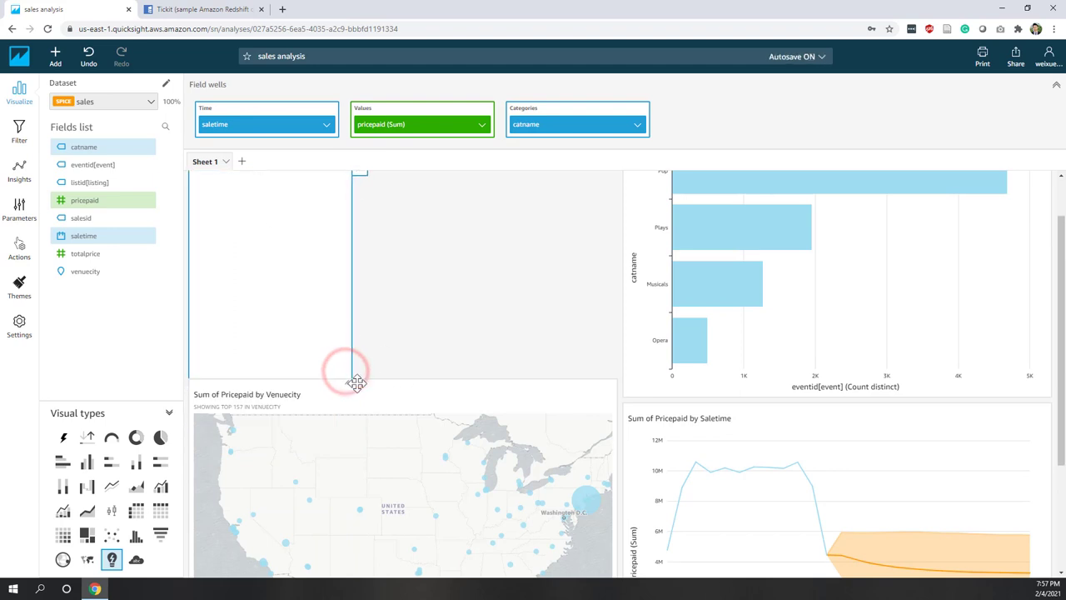
pyautogui.click(403, 386)
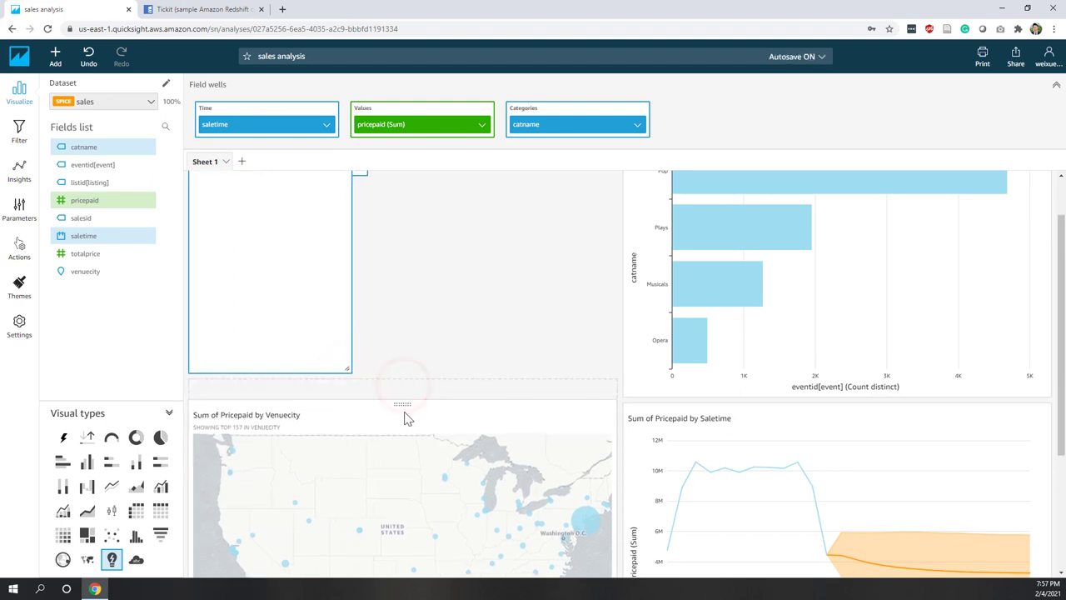
pyautogui.click(351, 375)
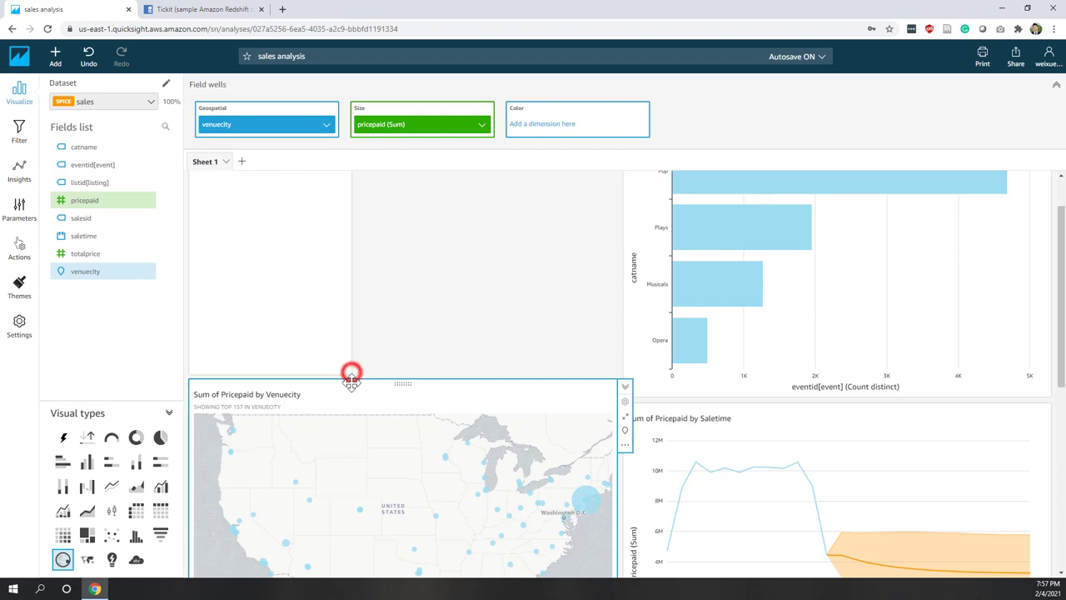
pyautogui.moveTo(349, 374); pyautogui.dragTo(348, 400)
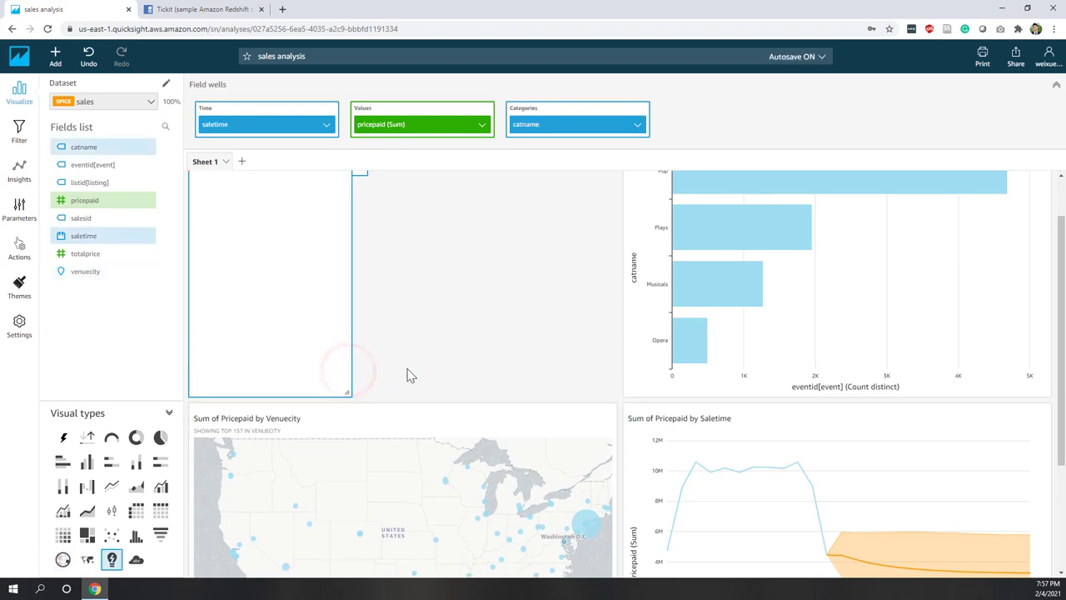
pyautogui.scroll(1, 408, 368)
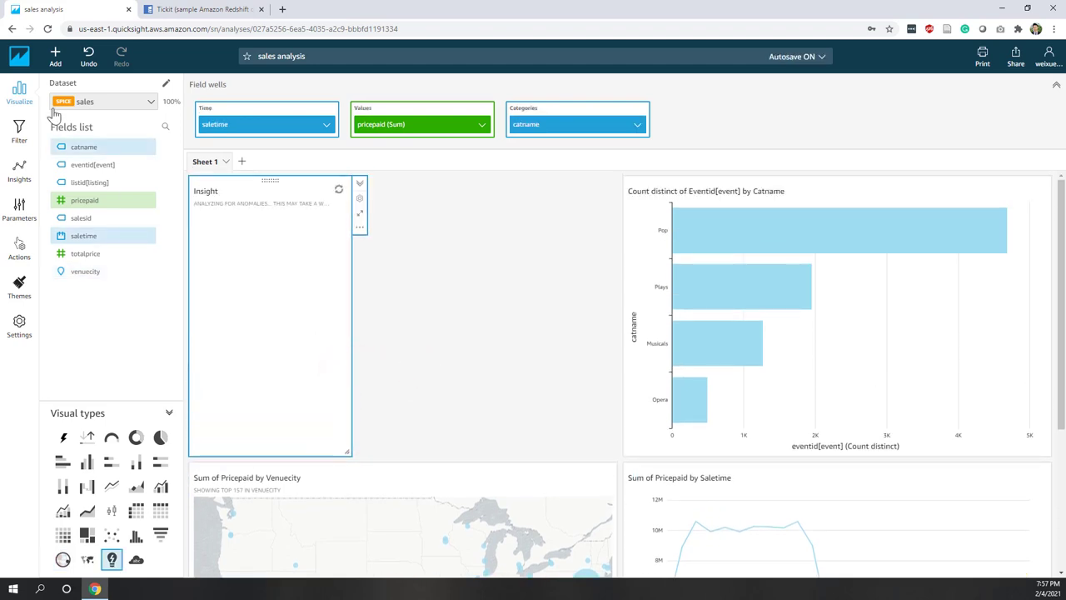
pyautogui.click(55, 57)
# - Add a Metric comparison insight comparing pricepaid against totalprice over saletime
pyautogui.click(72, 95)
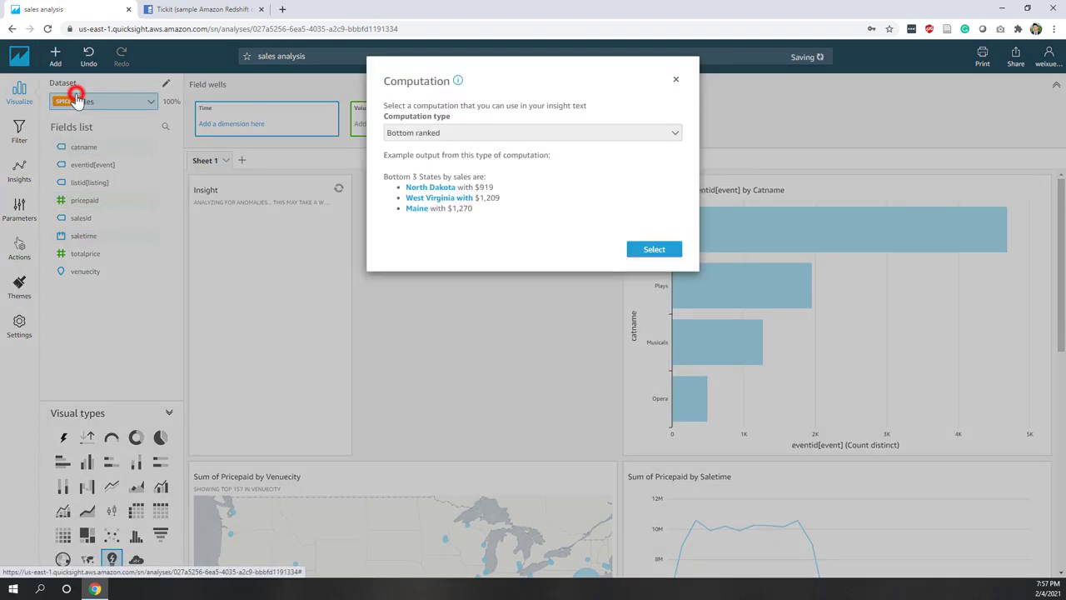
pyautogui.click(421, 133)
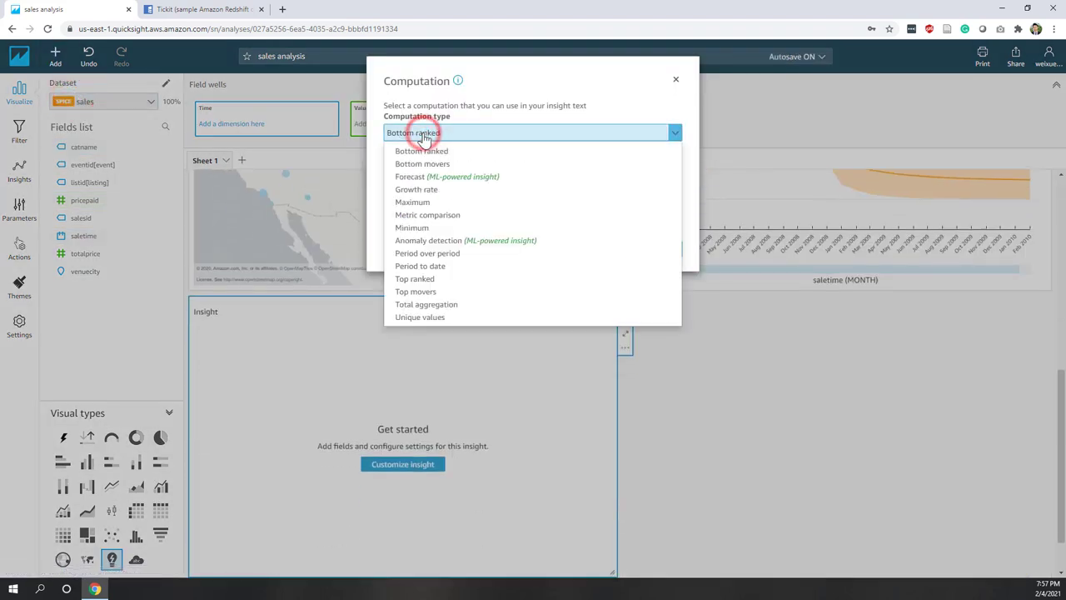
pyautogui.click(468, 218)
pyautogui.click(654, 213)
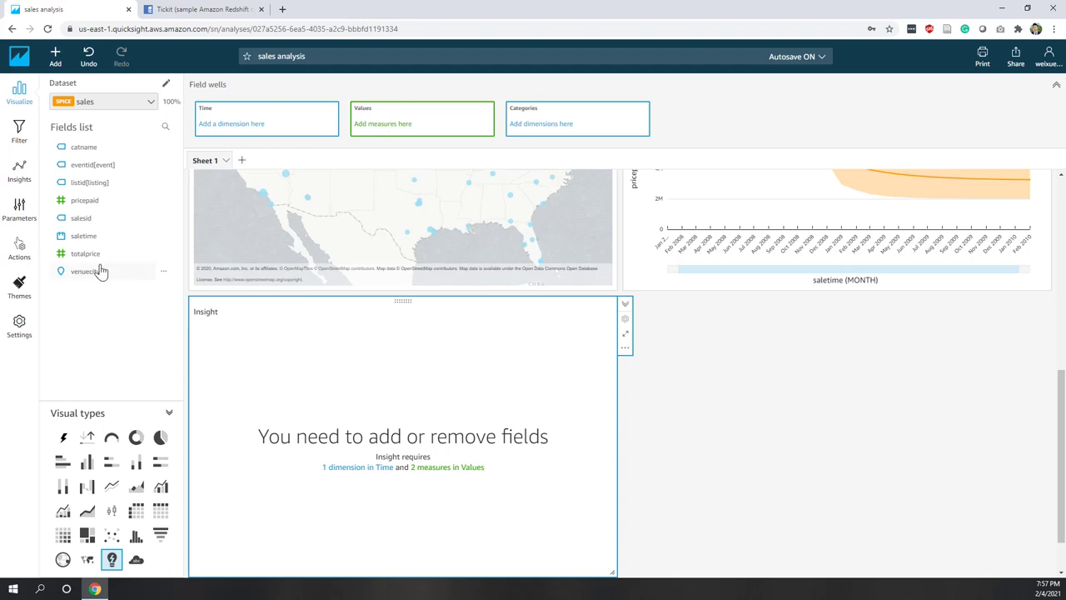
pyautogui.click(103, 239)
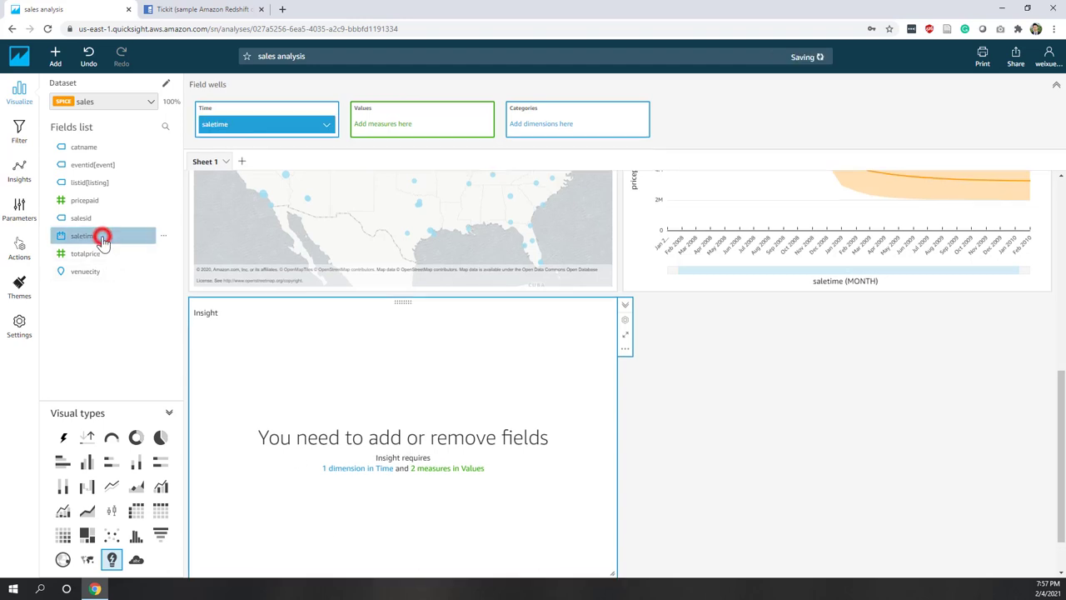
pyautogui.click(95, 205)
pyautogui.click(84, 258)
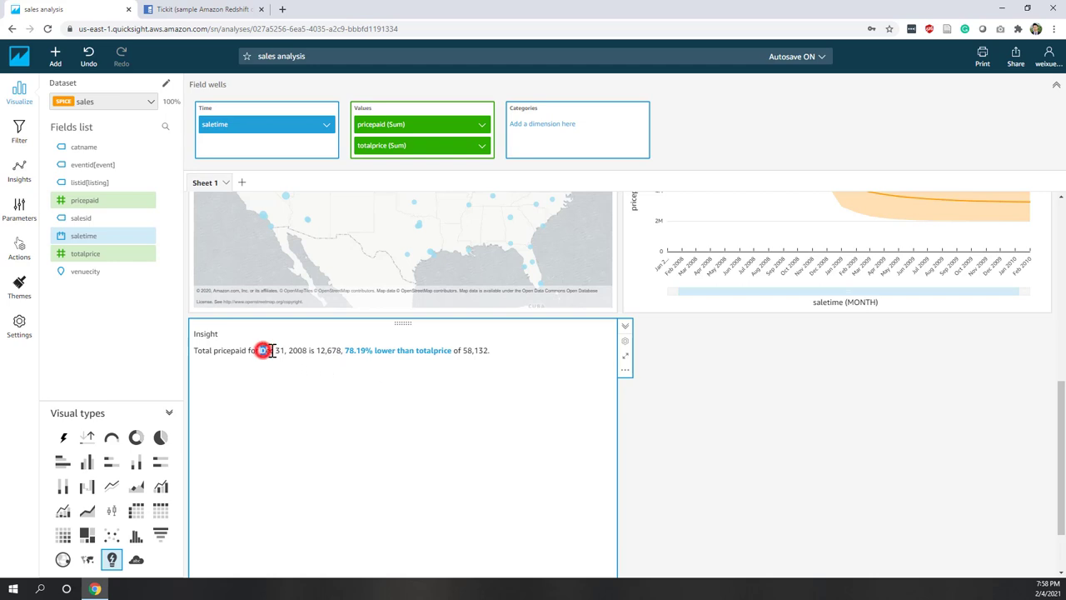
# - Shrink the comparison Insight and move it up into the top row
pyautogui.moveTo(272, 350); pyautogui.dragTo(350, 390)
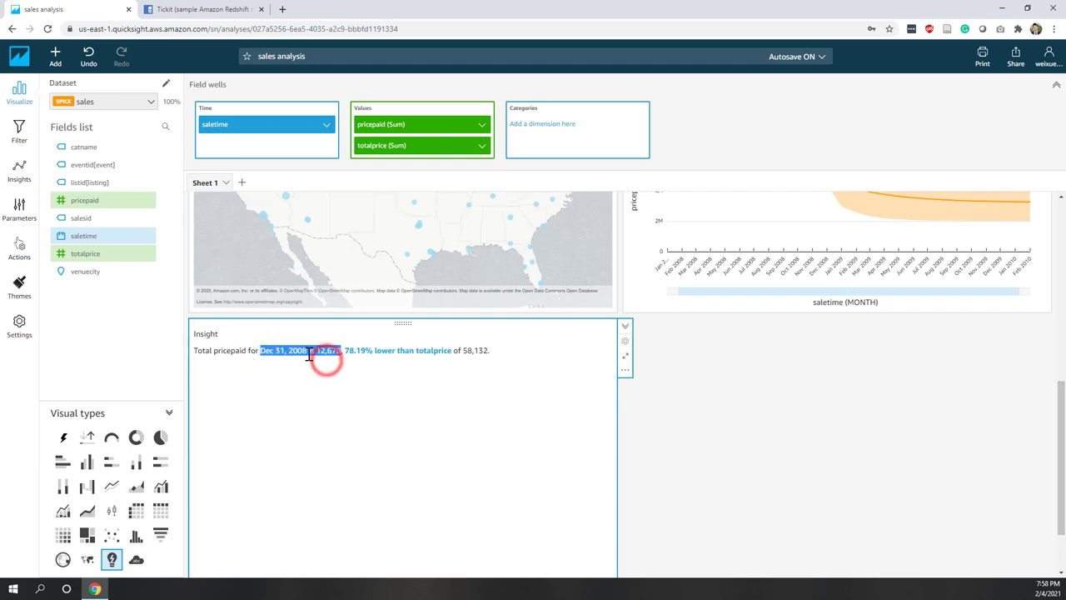
pyautogui.moveTo(354, 350); pyautogui.dragTo(413, 350)
pyautogui.click(457, 350)
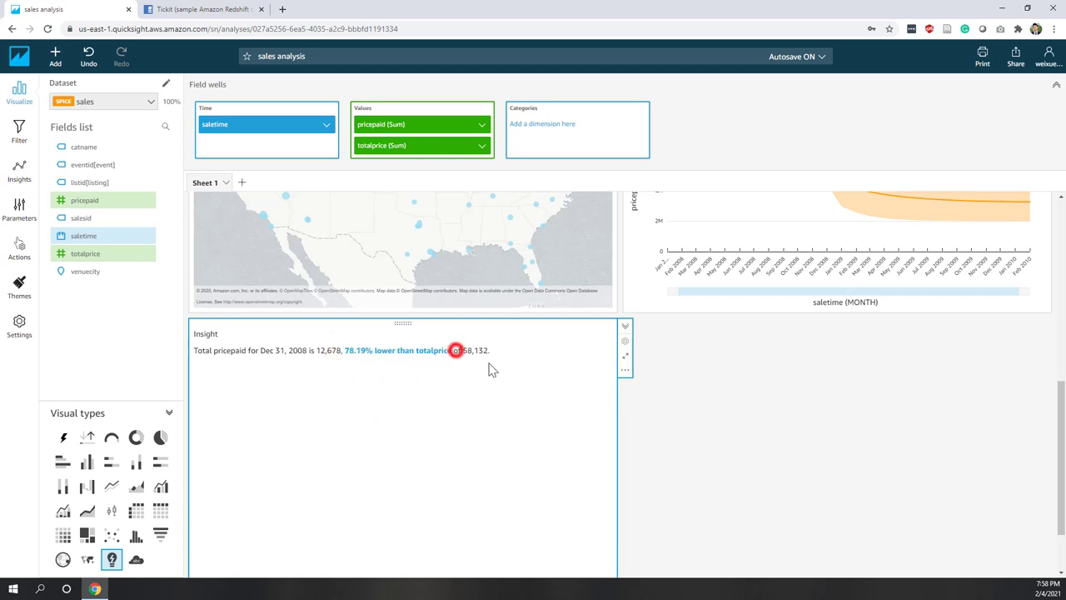
pyautogui.scroll(-1, 714, 438)
pyautogui.moveTo(613, 514); pyautogui.dragTo(353, 452)
pyautogui.scroll(3, 488, 483)
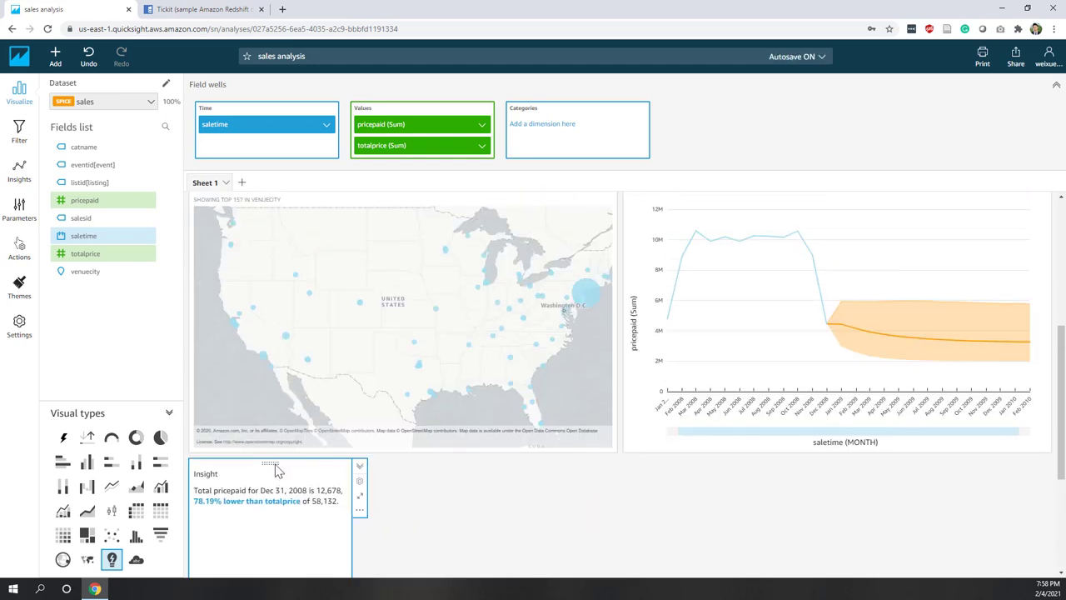
pyautogui.moveTo(264, 464); pyautogui.dragTo(432, 198)
# - Narrow the anomaly Insight and nudge the comparison Insight left beside it
pyautogui.scroll(3, 557, 294)
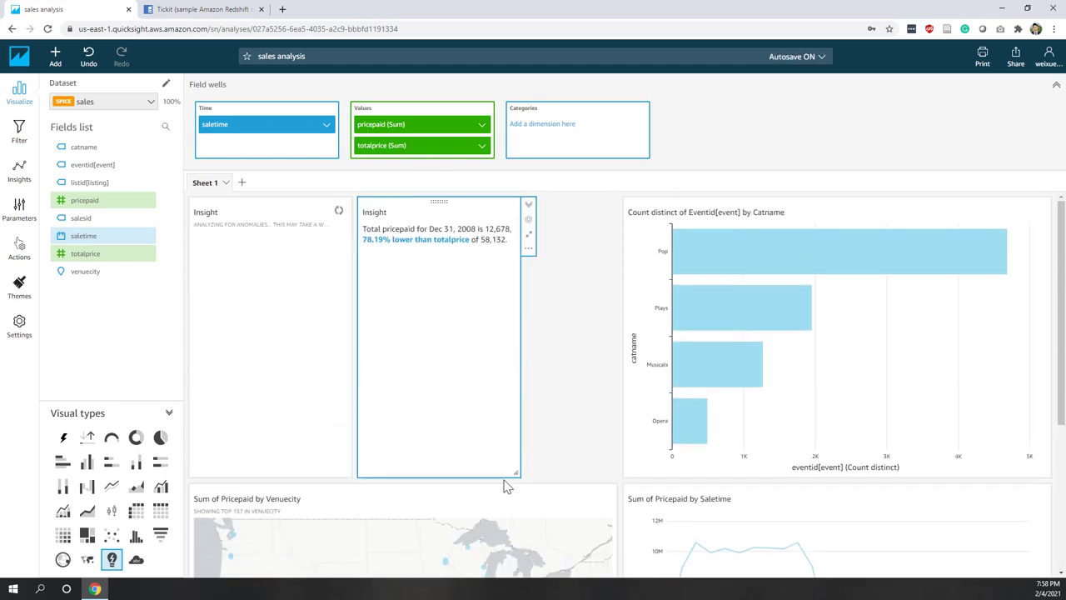
pyautogui.click(344, 471)
pyautogui.moveTo(344, 449)
pyautogui.mouseDown()
pyautogui.moveTo(308, 456)
pyautogui.moveTo(333, 453)
pyautogui.mouseUp()
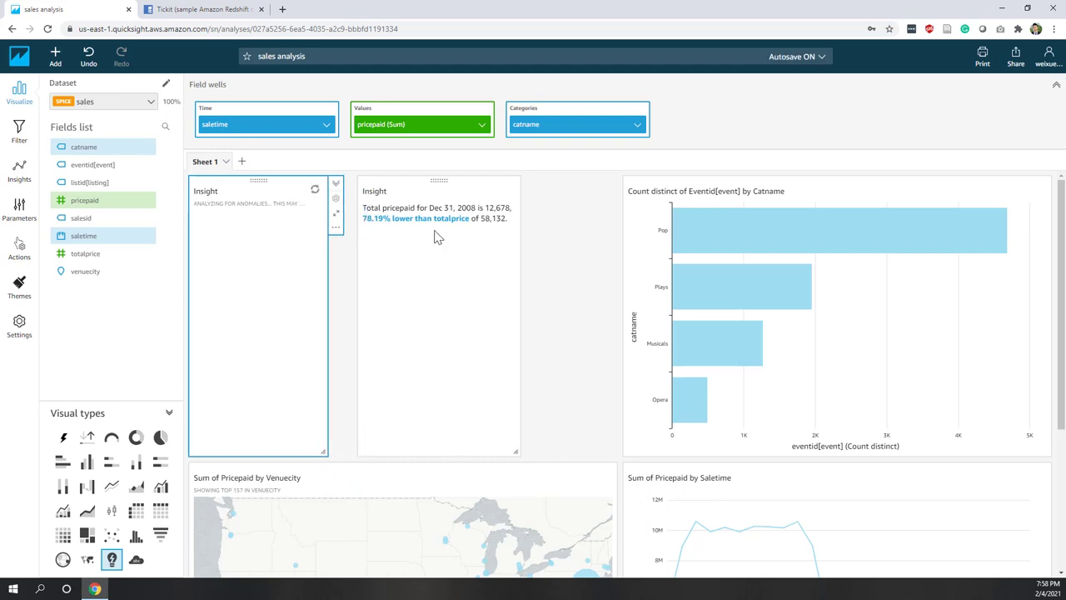
pyautogui.click(436, 181)
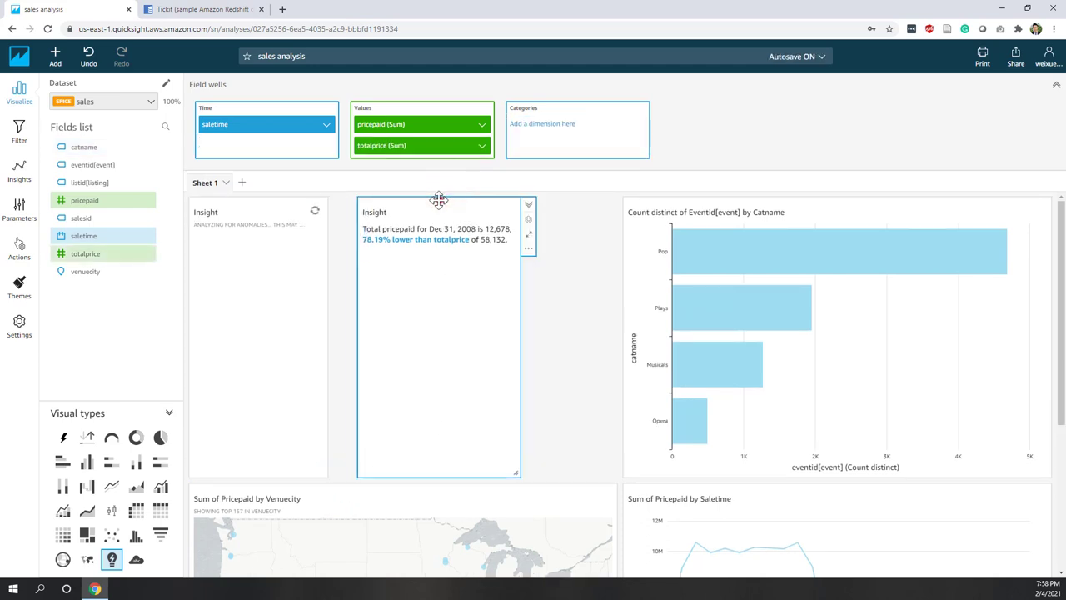
pyautogui.moveTo(438, 200); pyautogui.dragTo(416, 200)
pyautogui.click(545, 288)
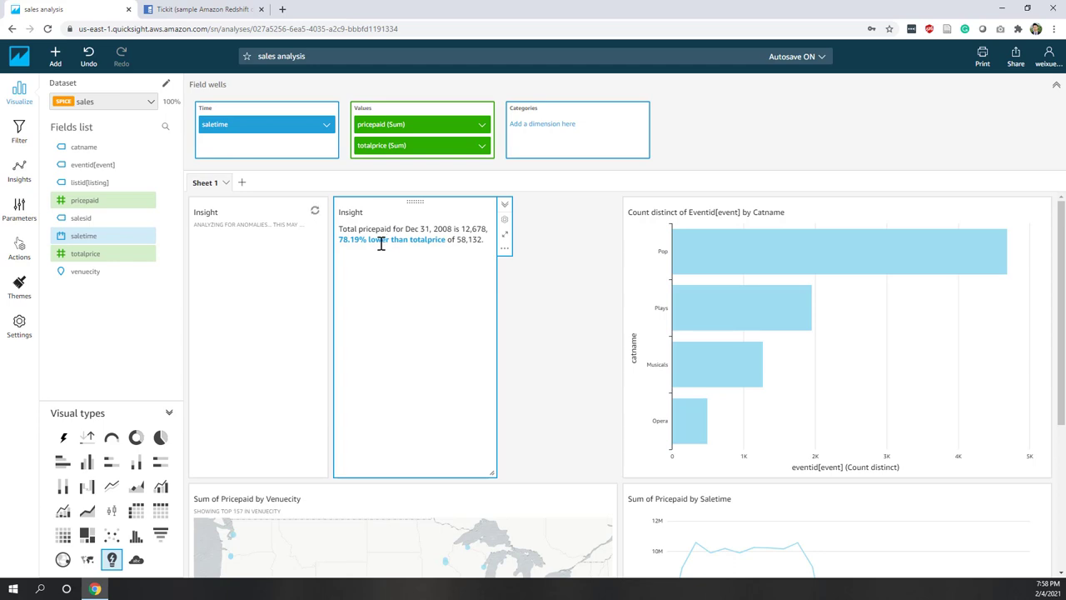
pyautogui.click(568, 372)
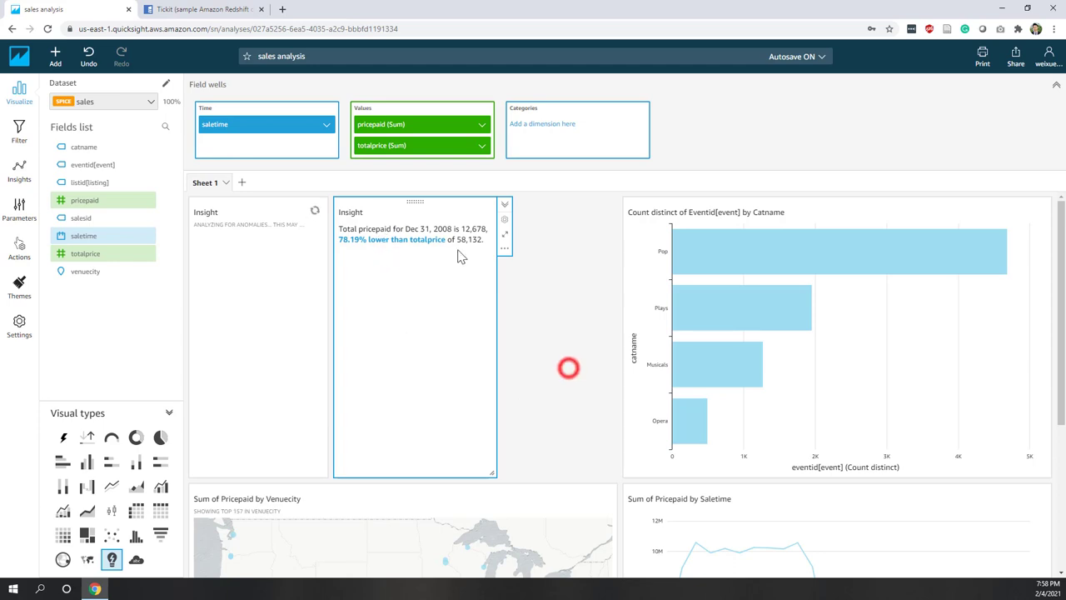
pyautogui.click(482, 145)
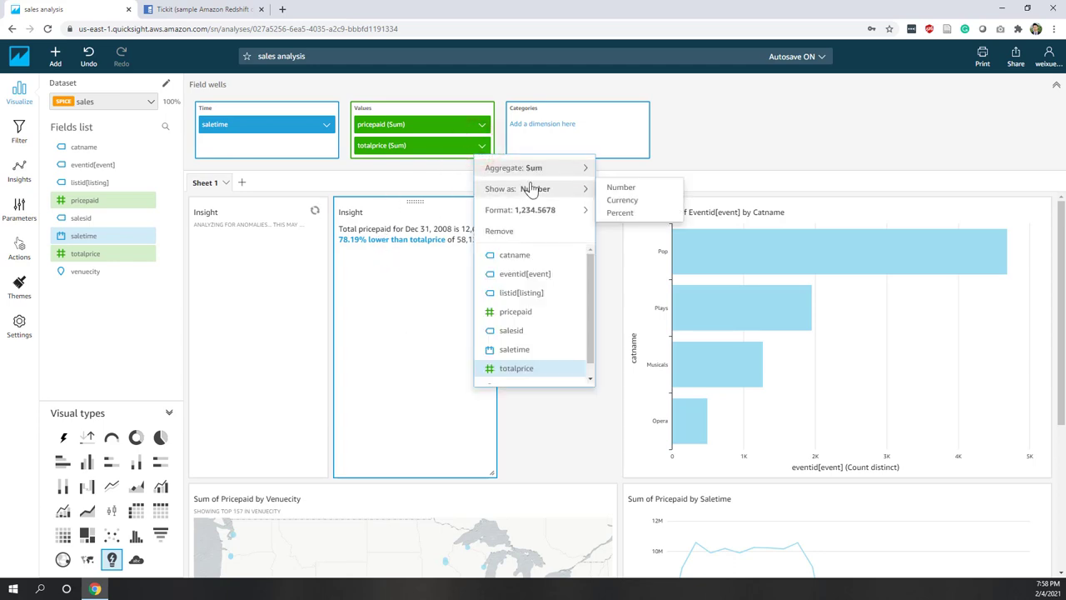
pyautogui.moveTo(526, 174)
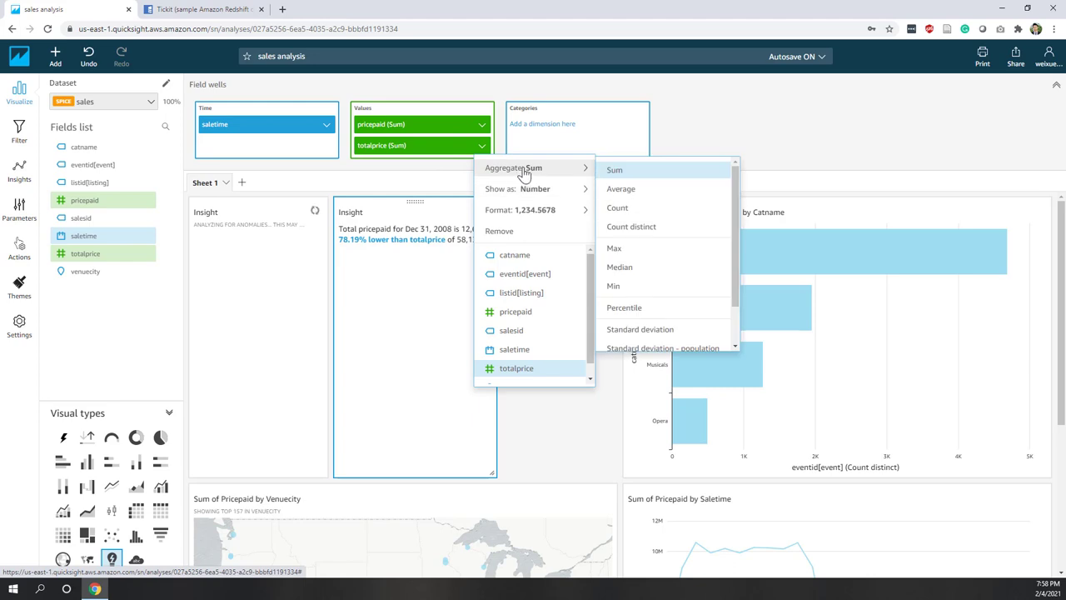
pyautogui.scroll(-1, 718, 277)
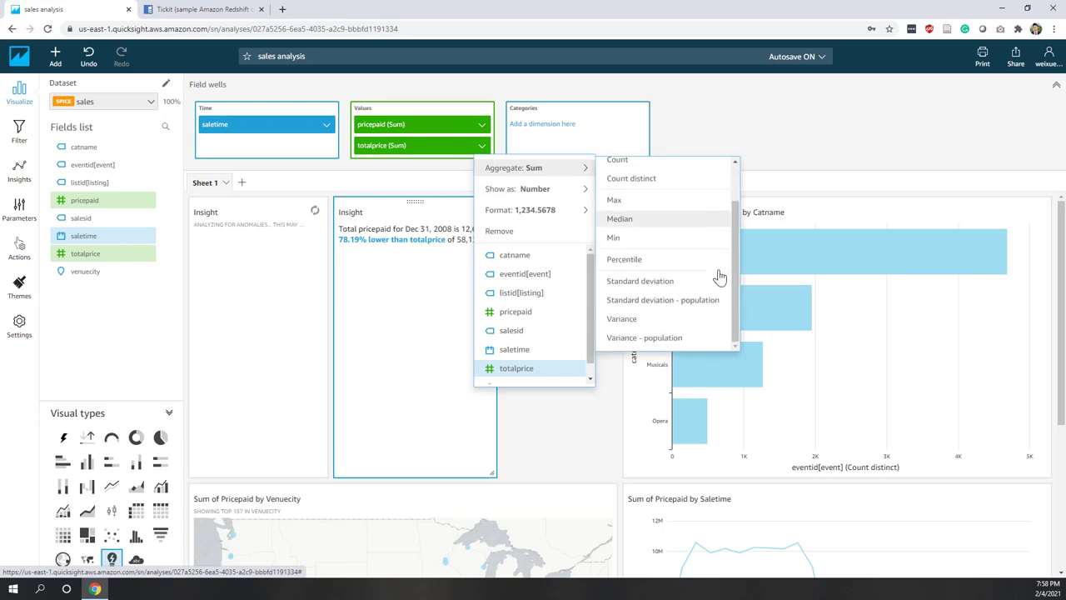
pyautogui.click(574, 459)
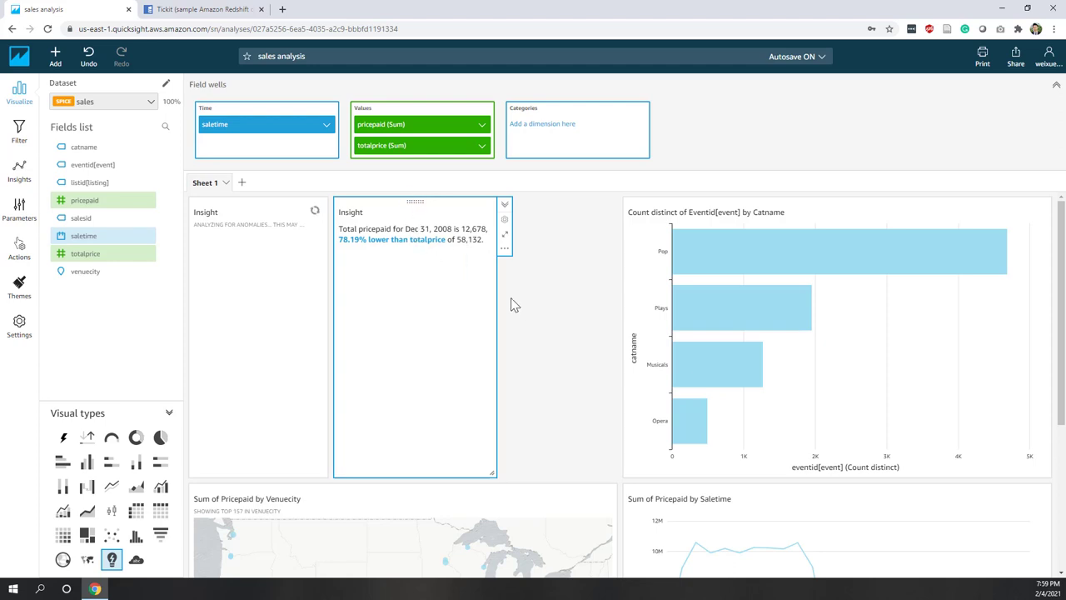
pyautogui.click(537, 308)
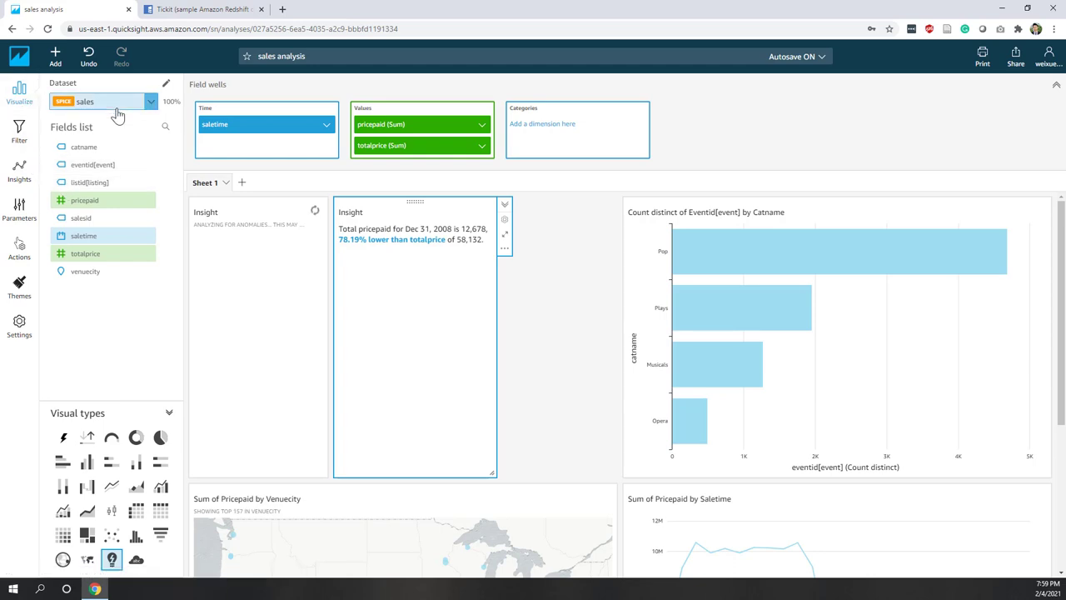
# - Show the Suggested insights panel and scroll down to the Growth Rate and forecast insights
pyautogui.click(20, 180)
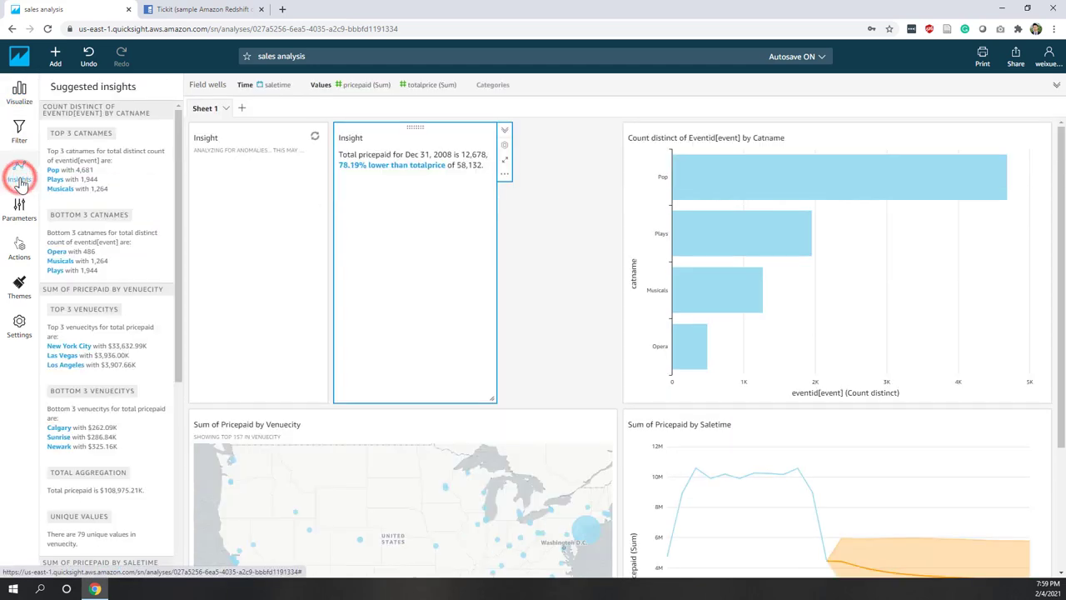
pyautogui.scroll(-1, 88, 158)
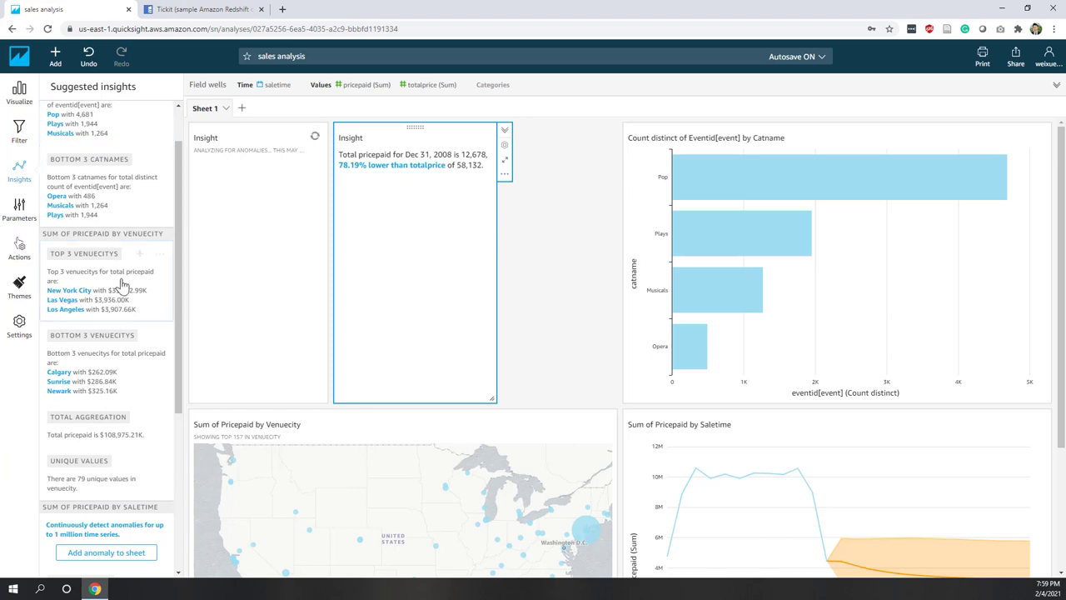
pyautogui.scroll(-3, 122, 285)
pyautogui.scroll(-1, 122, 286)
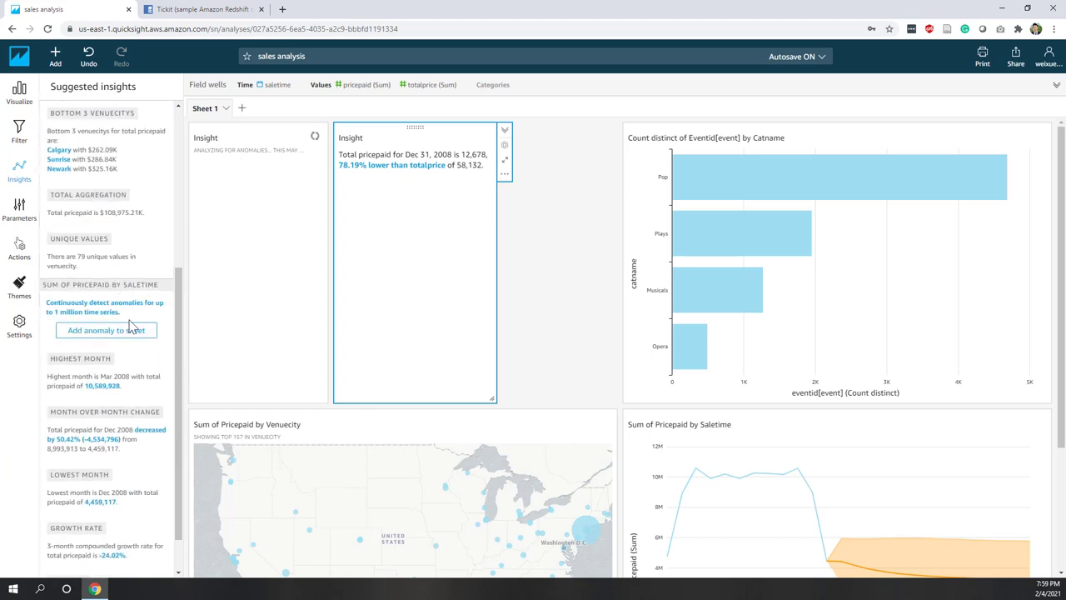
pyautogui.scroll(-1, 129, 327)
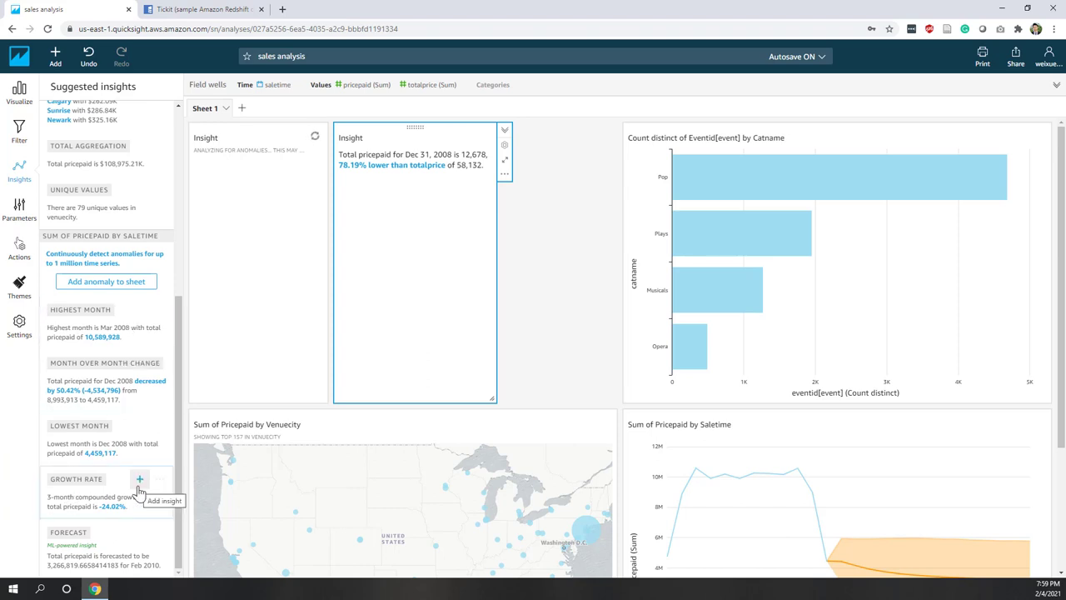
# - Add the Growth rate insight (-18.76%) to the sheet and make its visual narrower
pyautogui.click(139, 493)
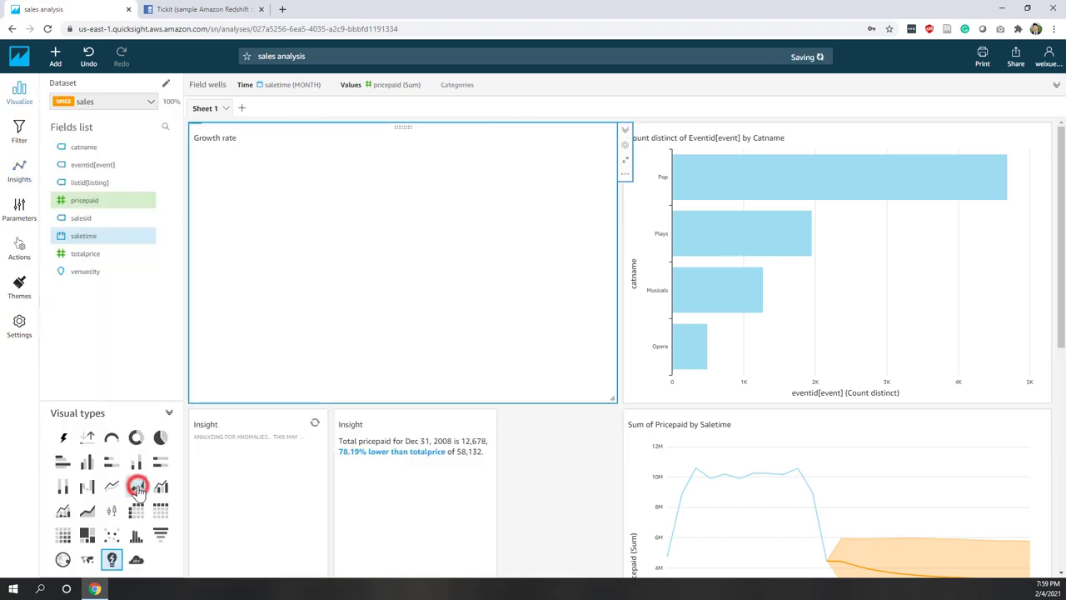
pyautogui.scroll(-2, 471, 398)
pyautogui.scroll(2, 472, 398)
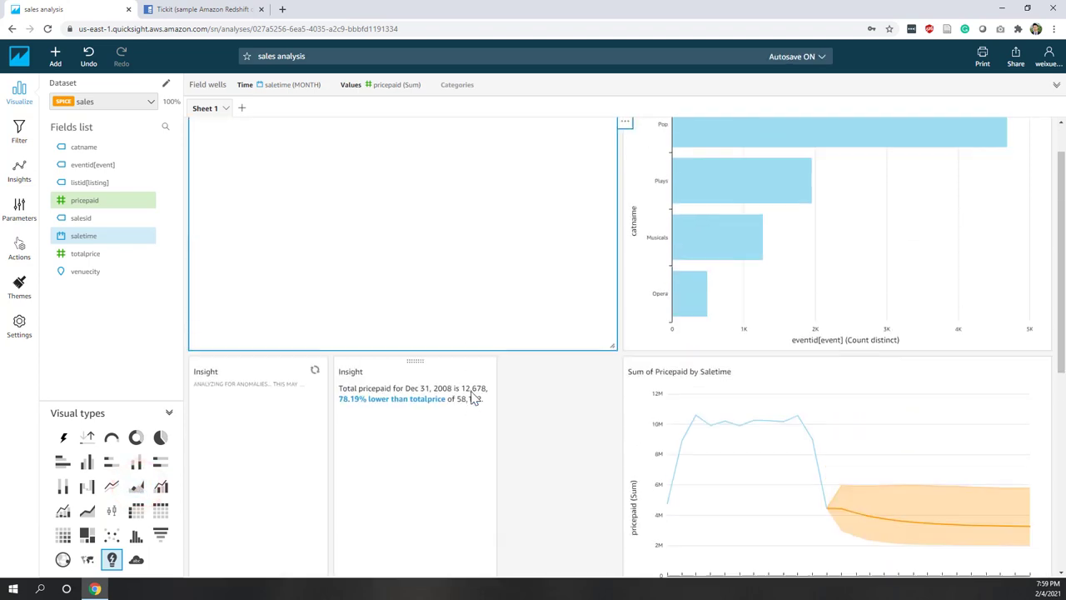
pyautogui.moveTo(612, 399); pyautogui.dragTo(324, 408)
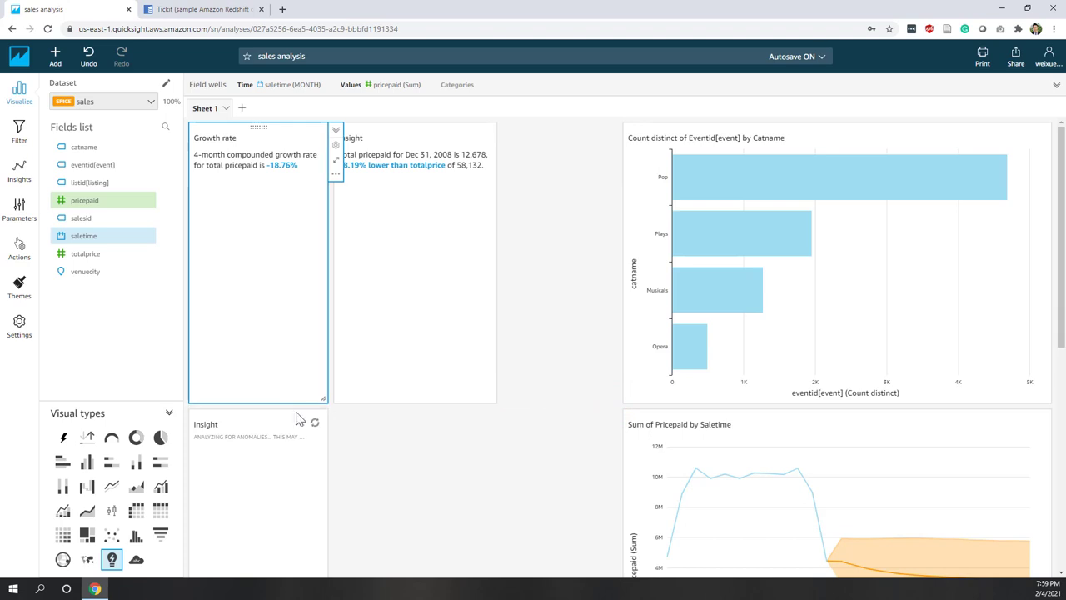
# - Move the anomaly insight into the top row and narrow it to sit beside the others
pyautogui.moveTo(258, 411); pyautogui.dragTo(550, 145)
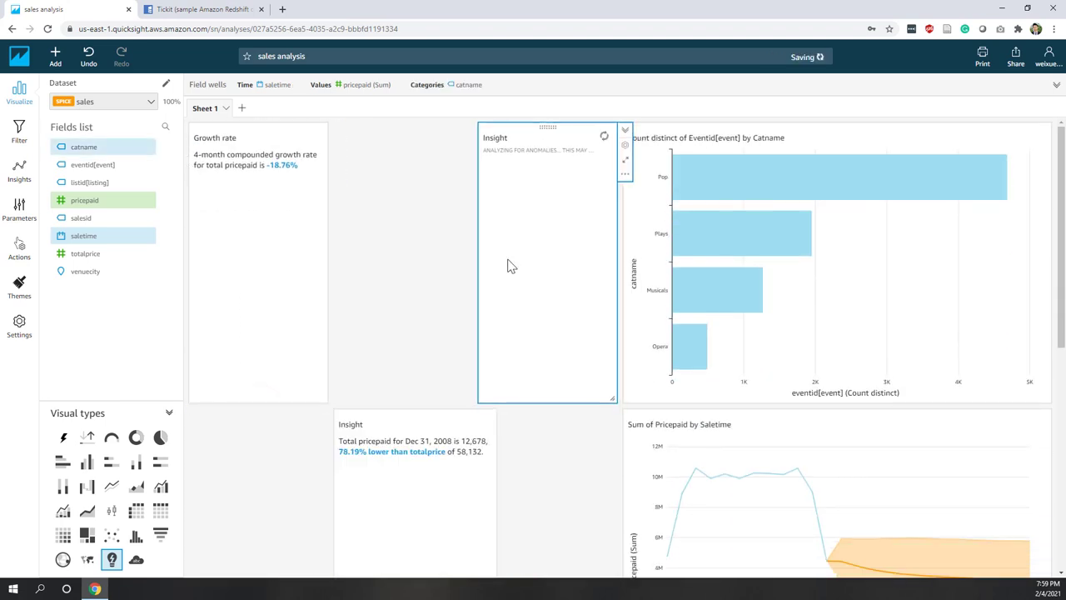
pyautogui.scroll(-2, 502, 416)
pyautogui.moveTo(489, 520); pyautogui.dragTo(459, 519)
pyautogui.scroll(2, 414, 397)
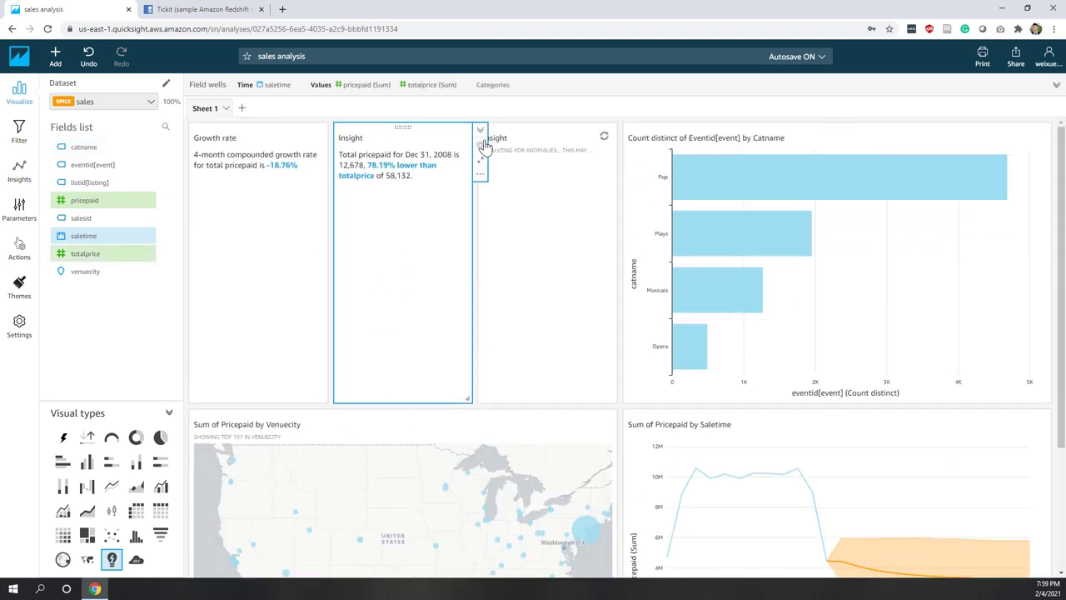
pyautogui.click(550, 159)
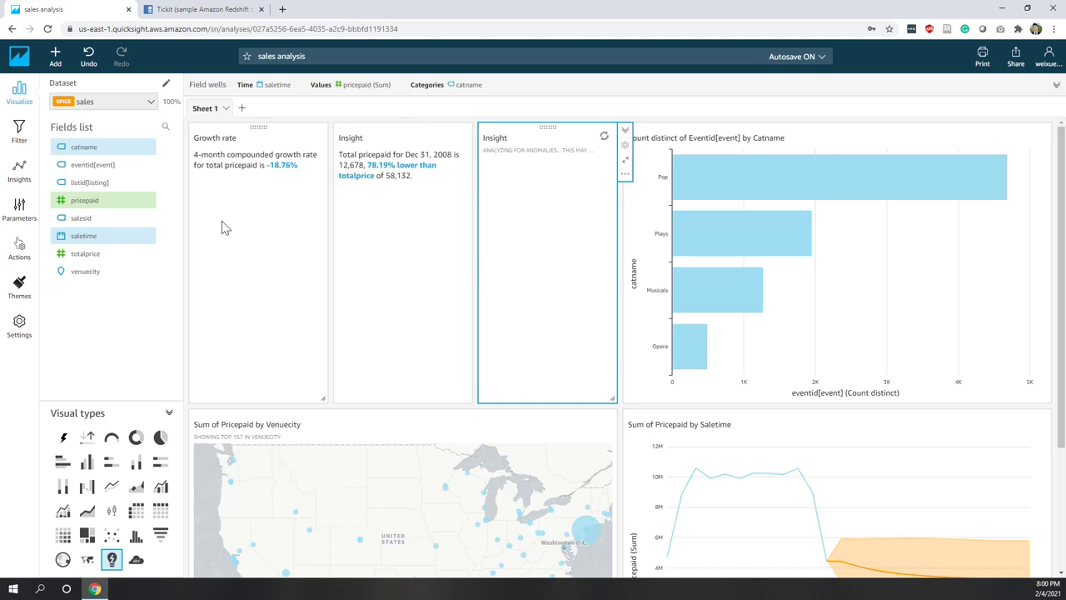
pyautogui.click(403, 266)
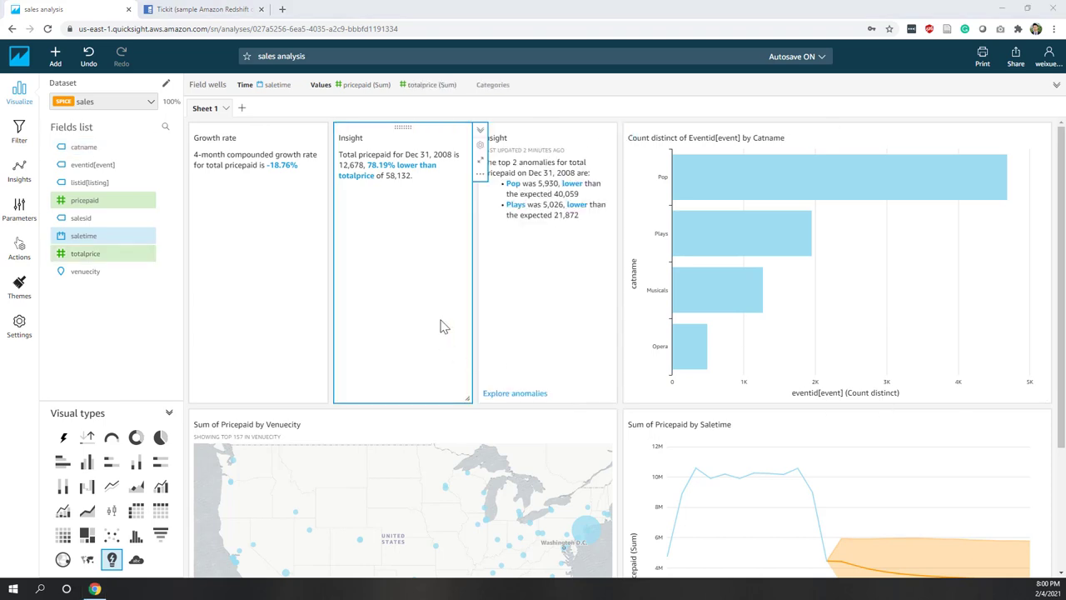
# - In the comparison insight's narrative, underline "higher than" and colour it green
pyautogui.click(478, 175)
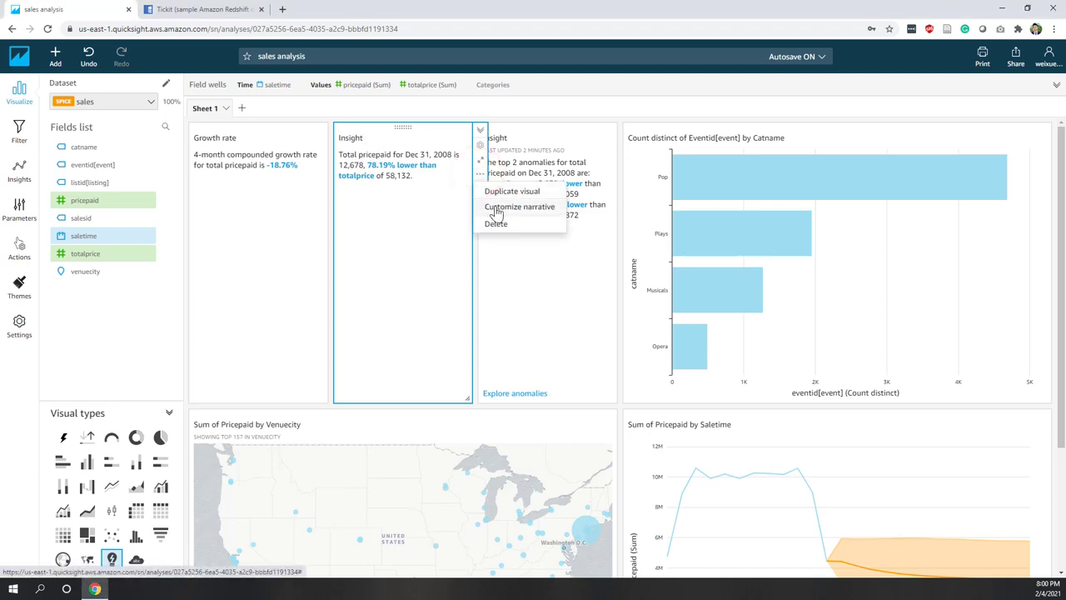
pyautogui.click(497, 208)
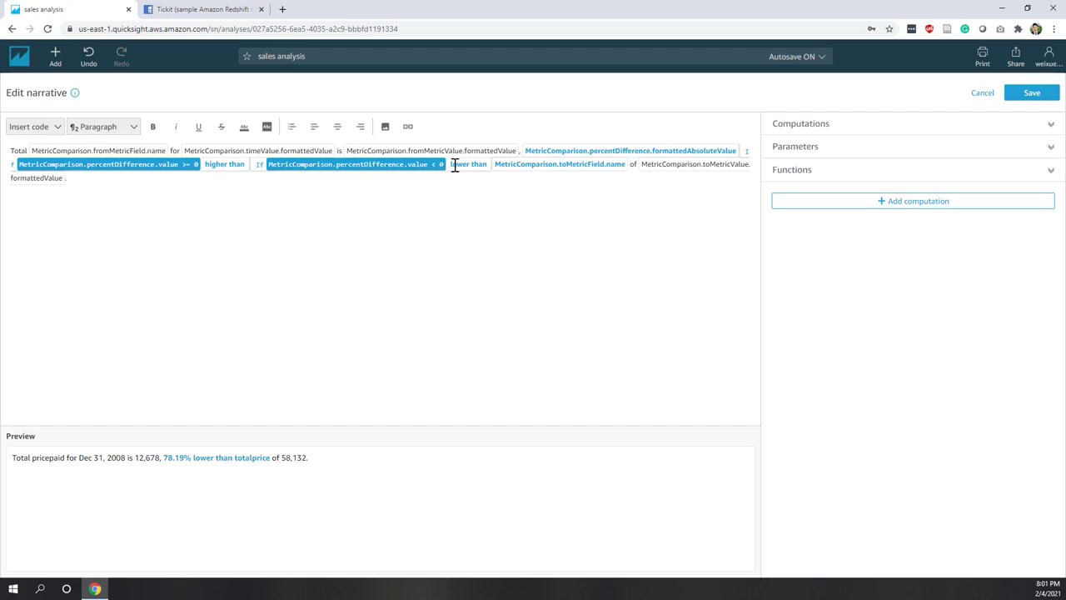
pyautogui.doubleClick(224, 164)
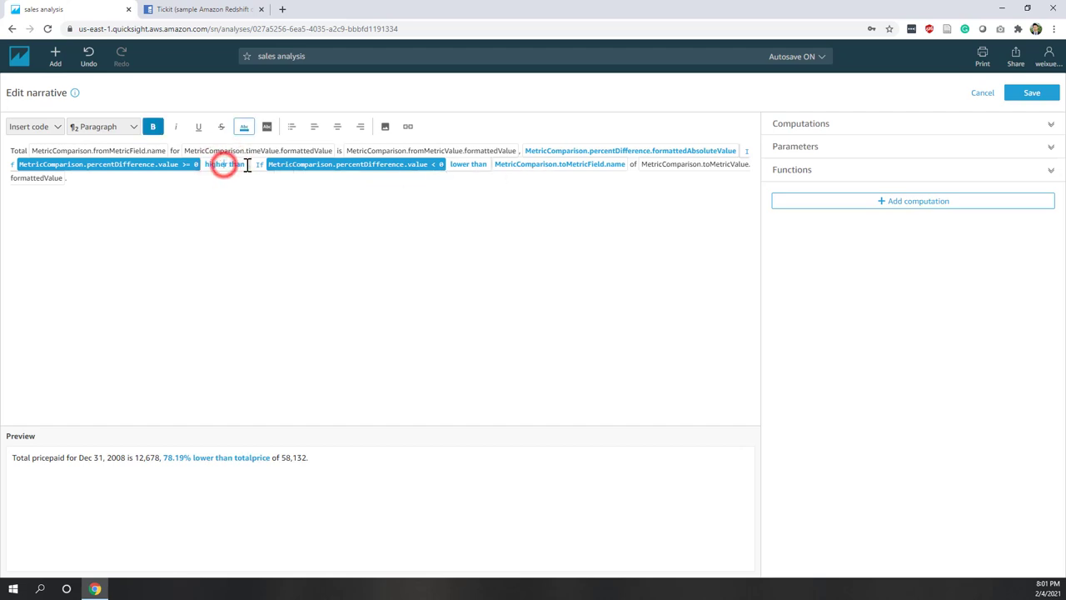
pyautogui.doubleClick(228, 165)
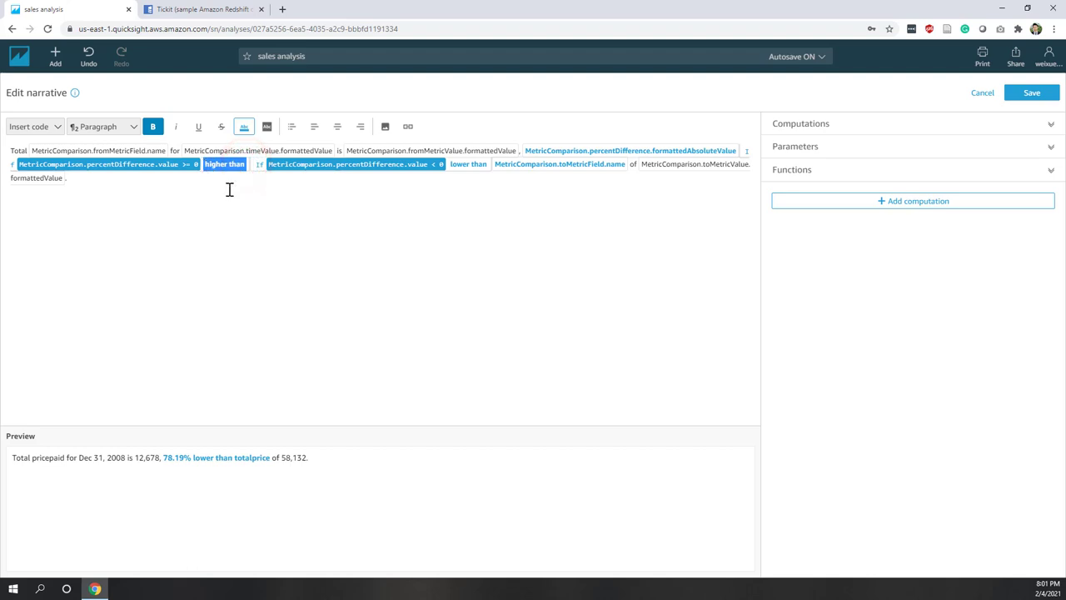
pyautogui.click(198, 127)
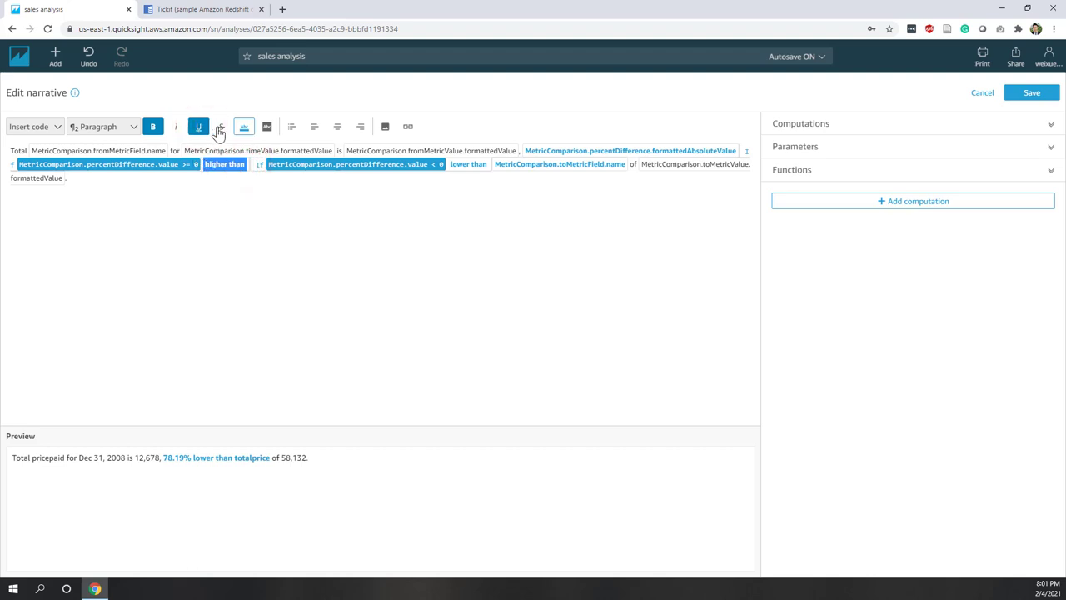
pyautogui.click(266, 127)
pyautogui.click(243, 128)
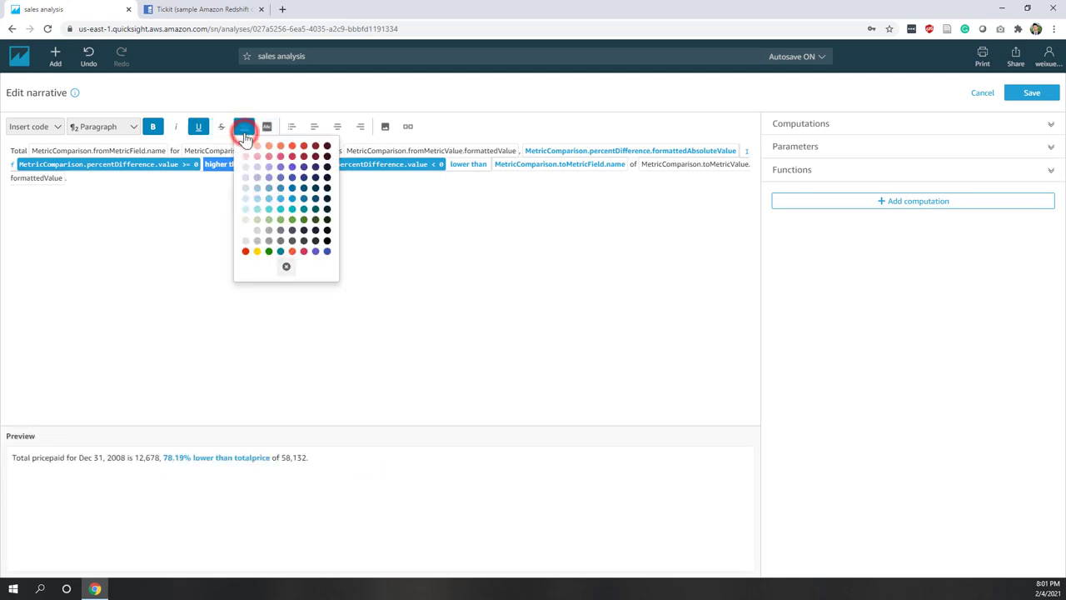
pyautogui.click(268, 253)
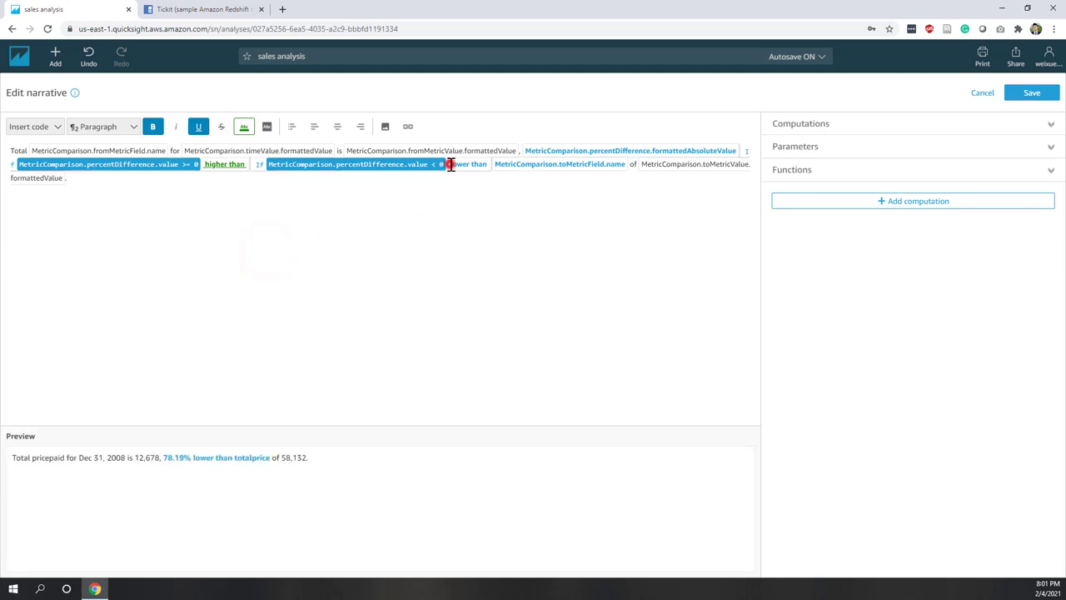
# - Underline "lower than" and colour it red, then save the narrative
pyautogui.moveTo(450, 164); pyautogui.dragTo(485, 163)
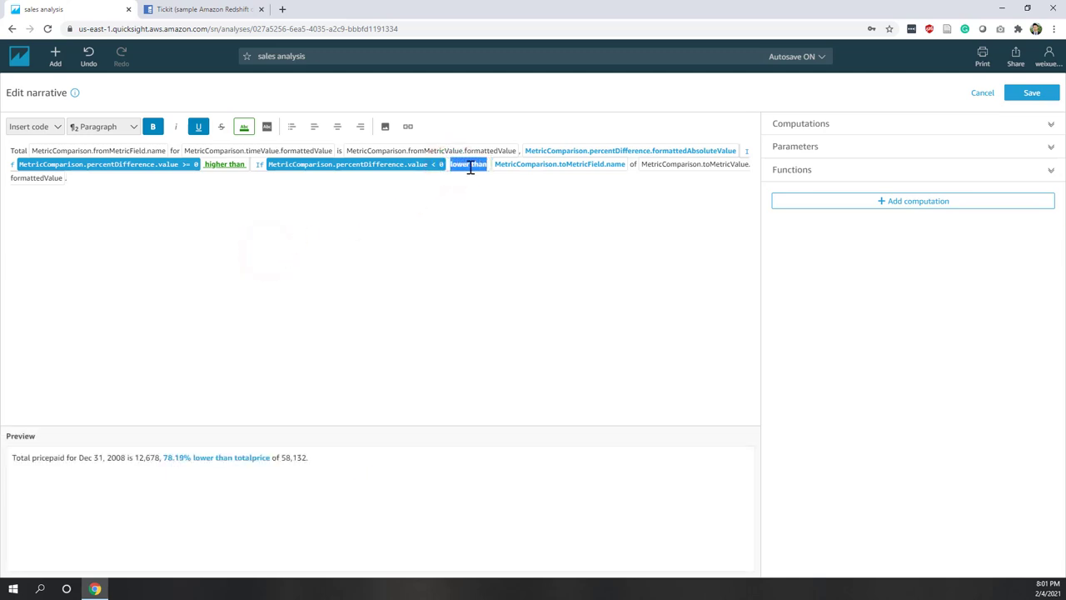
pyautogui.click(198, 127)
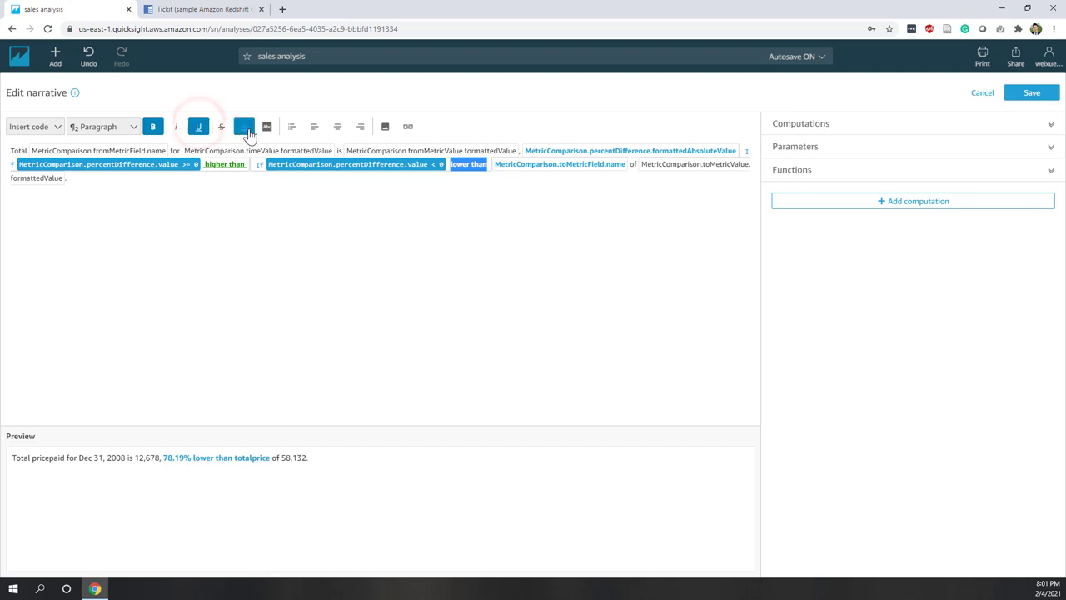
pyautogui.click(244, 128)
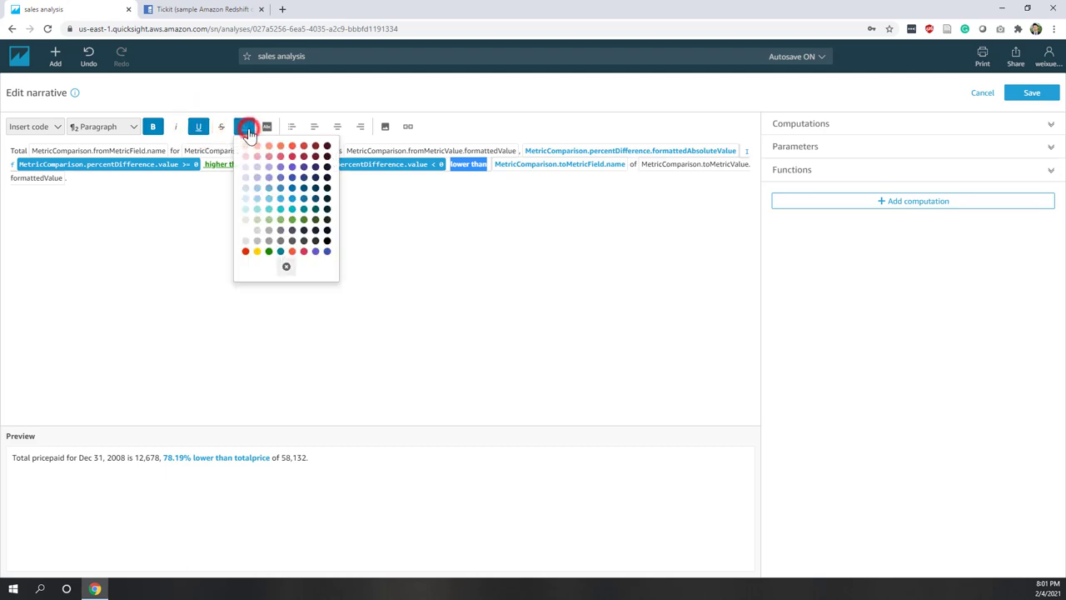
pyautogui.click(246, 251)
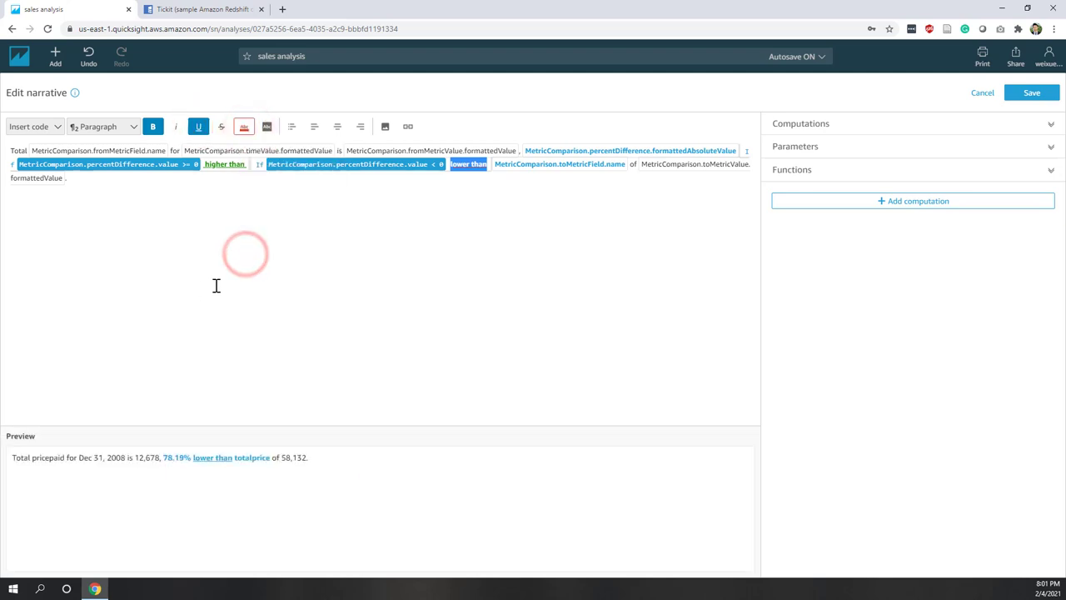
pyautogui.click(382, 268)
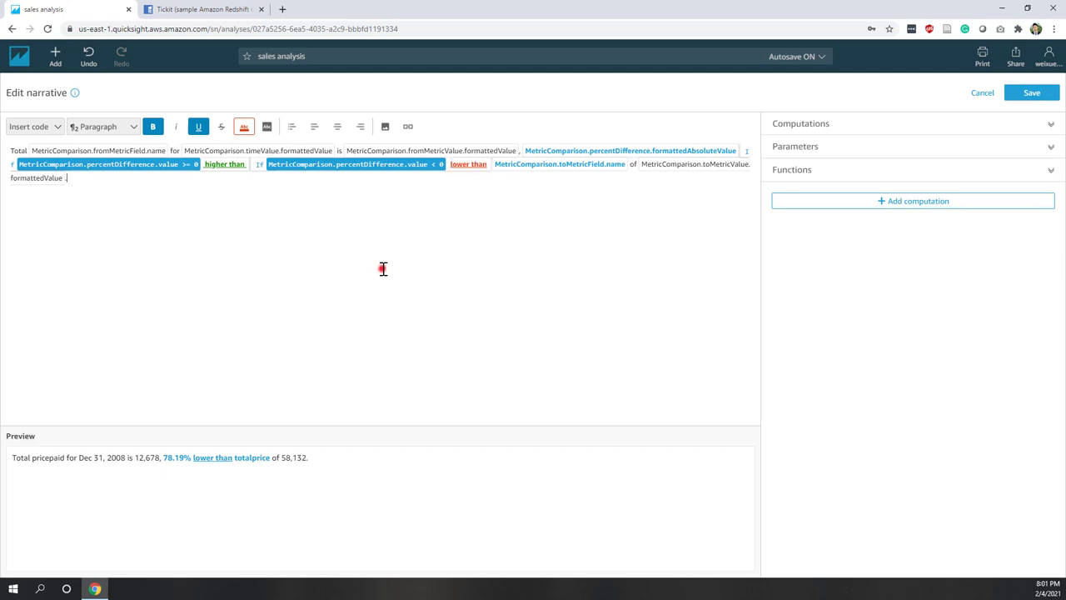
pyautogui.click(470, 167)
pyautogui.click(414, 236)
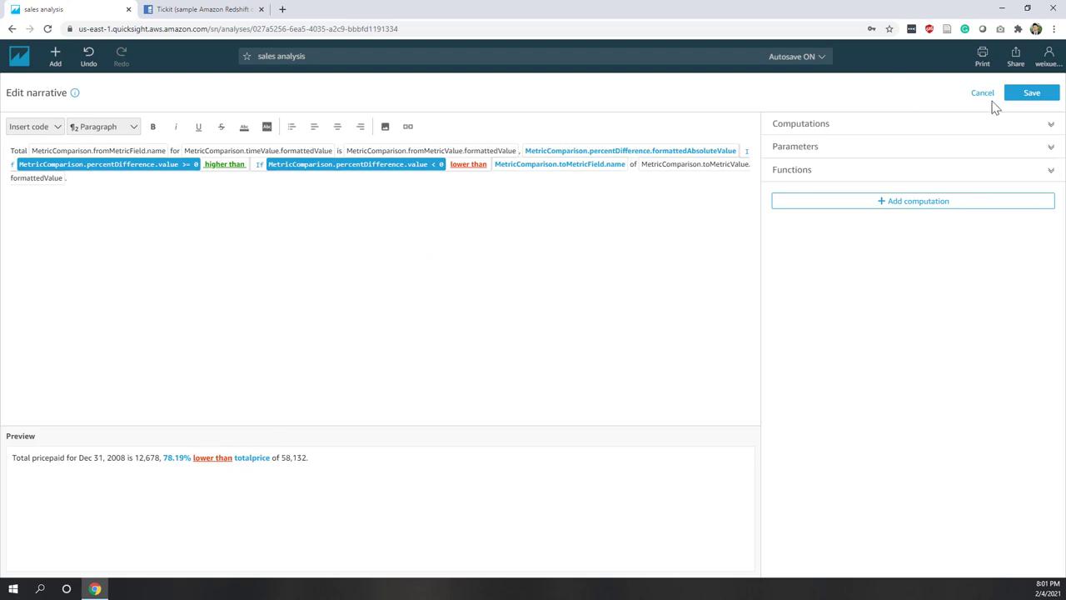
pyautogui.click(1016, 92)
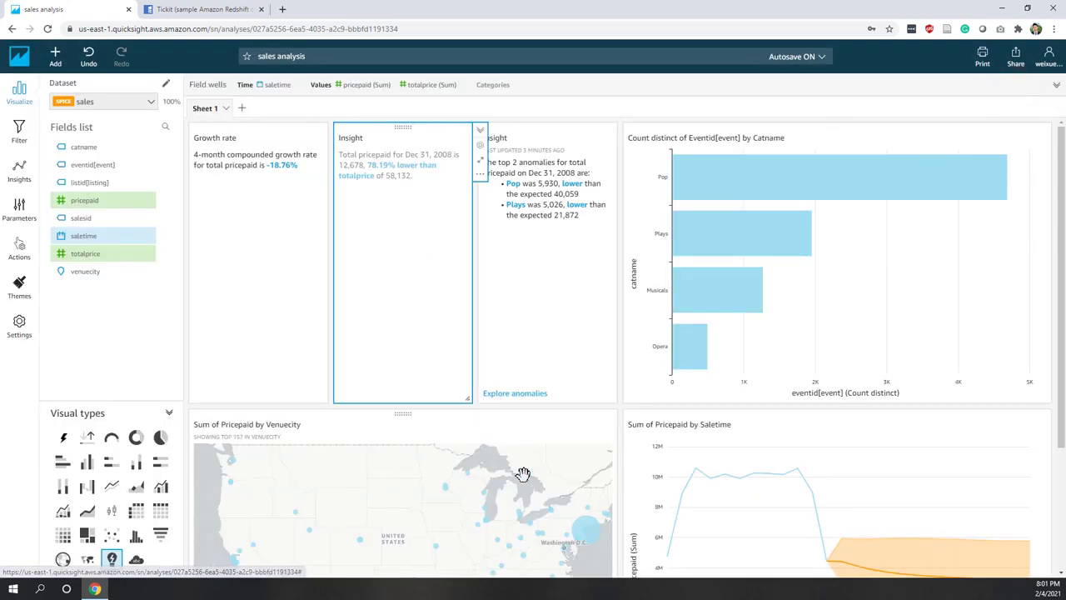
# - Explore the anomaly insight's details for pricepaid on Dec 31st 2008
pyautogui.click(553, 338)
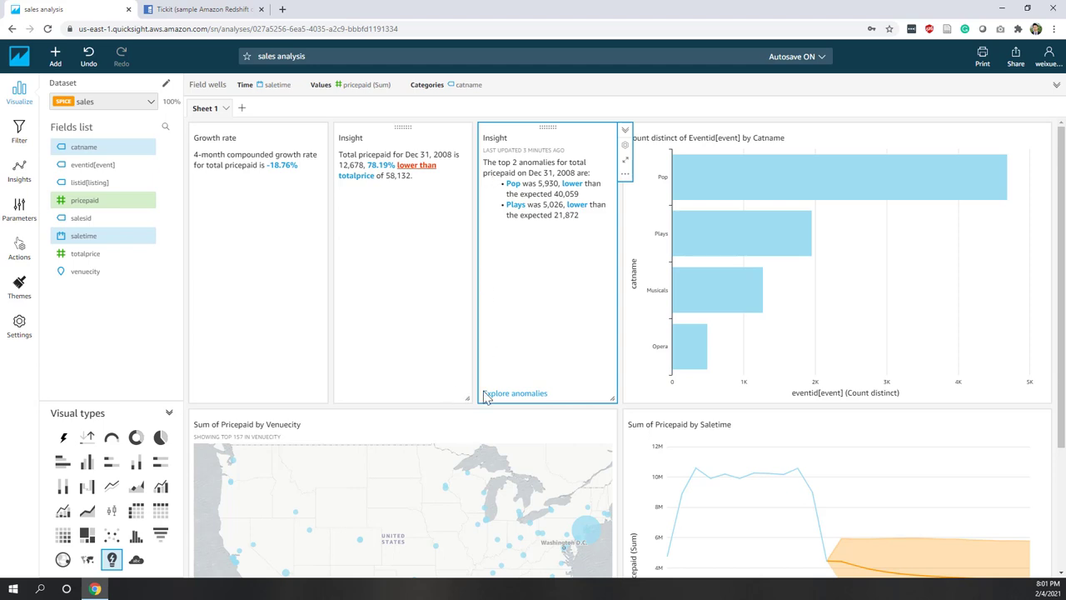
pyautogui.click(514, 393)
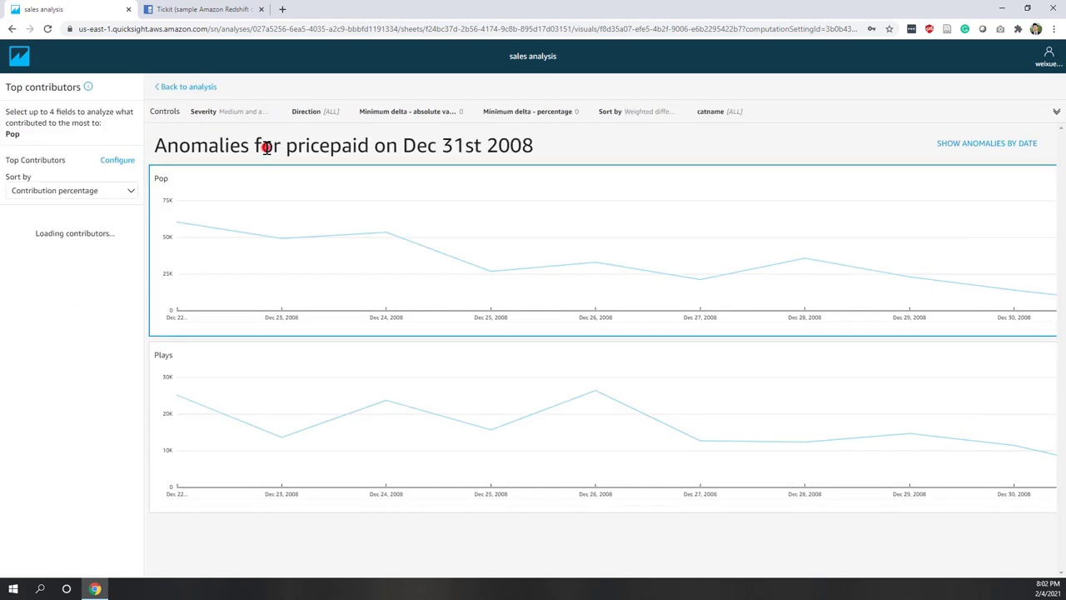
pyautogui.moveTo(259, 150); pyautogui.dragTo(552, 155)
pyautogui.click(450, 153)
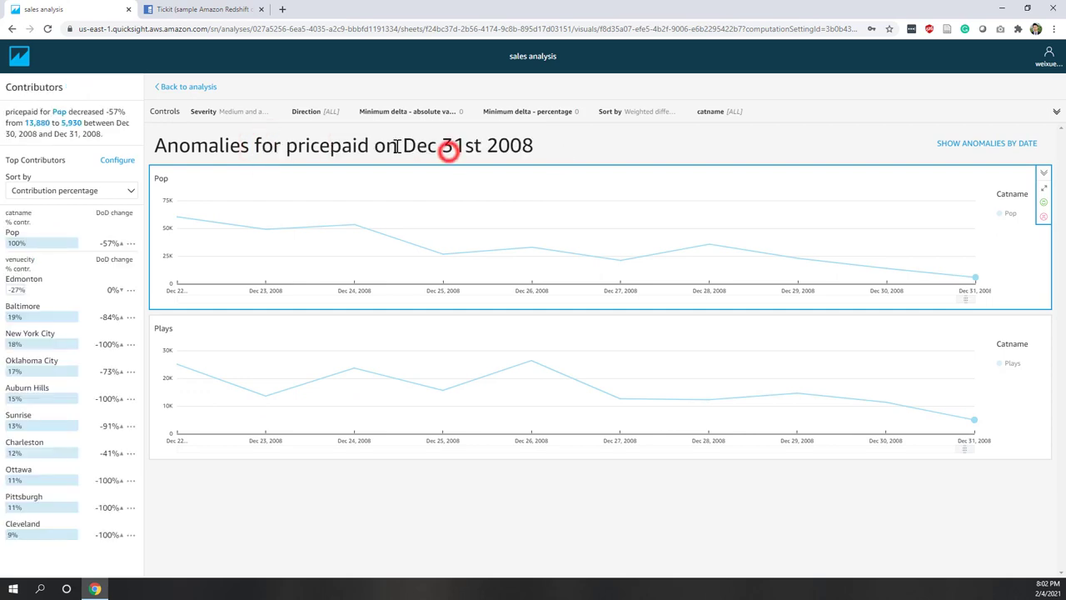
pyautogui.moveTo(403, 148); pyautogui.dragTo(545, 148)
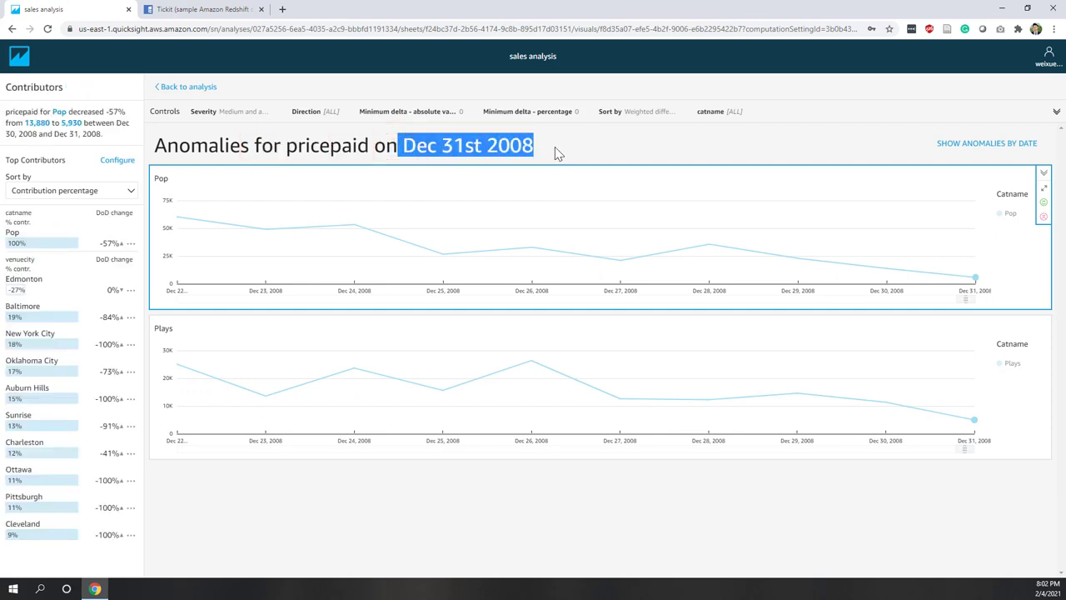
pyautogui.click(555, 146)
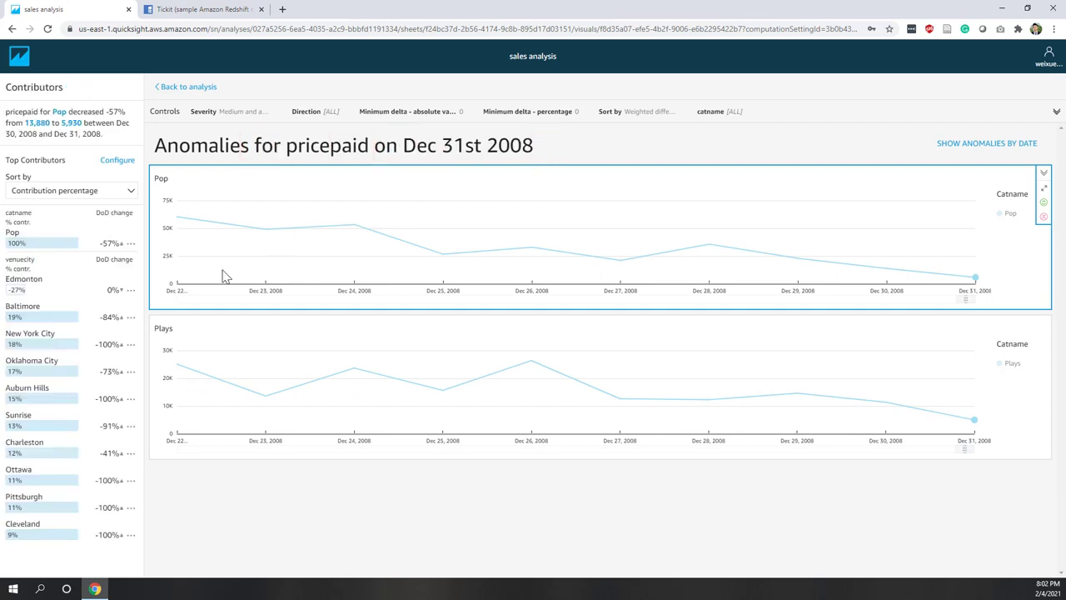
# - Review the Pop and Plays contributor explanations, such as Pop's -57% drop led by Baltimore
pyautogui.moveTo(975, 282)
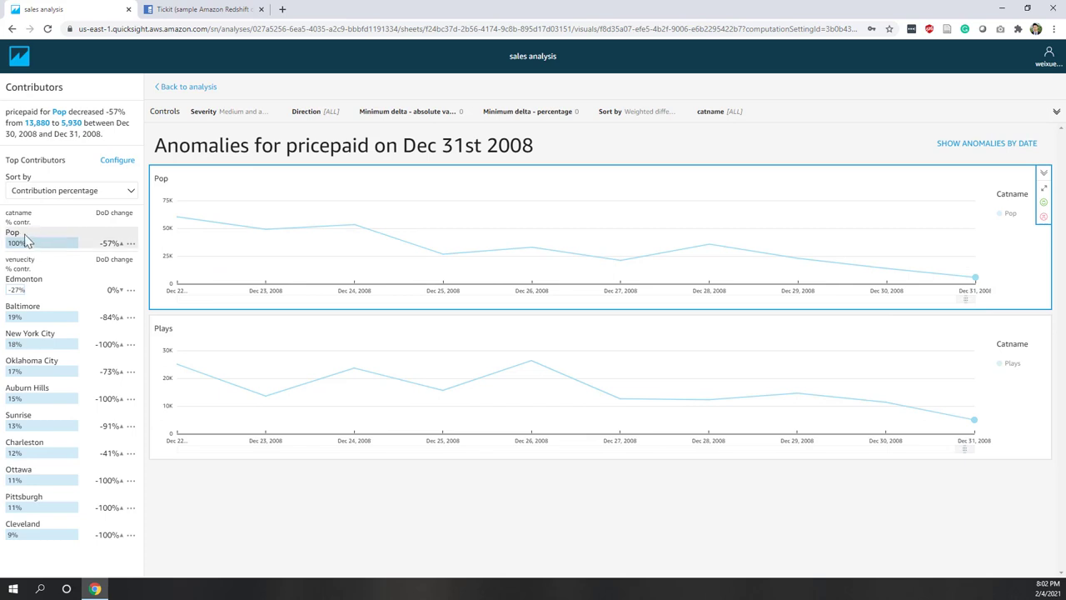
pyautogui.moveTo(15, 236)
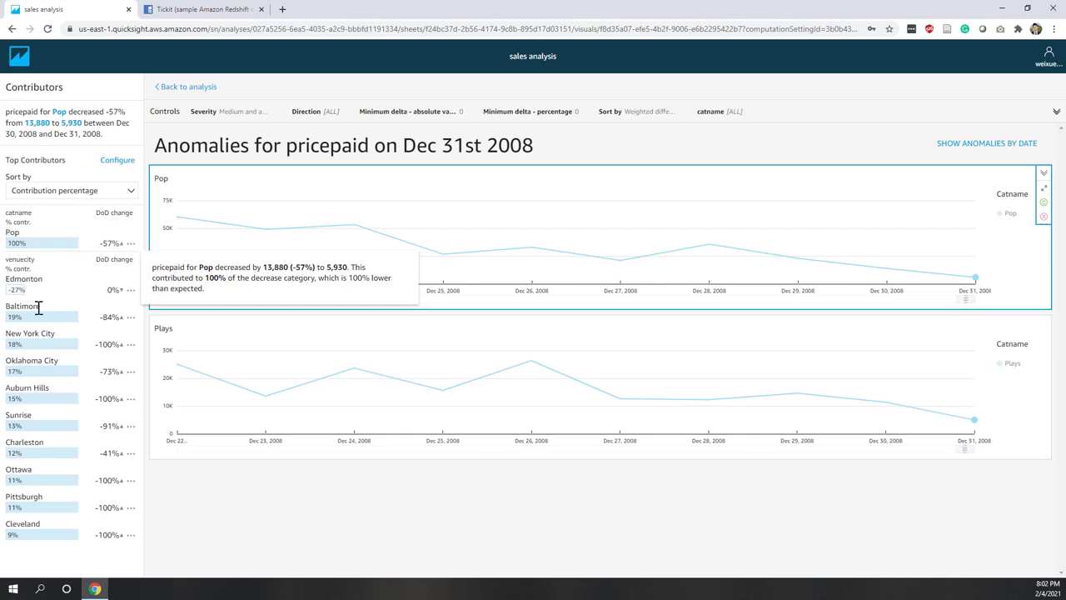
pyautogui.moveTo(39, 319)
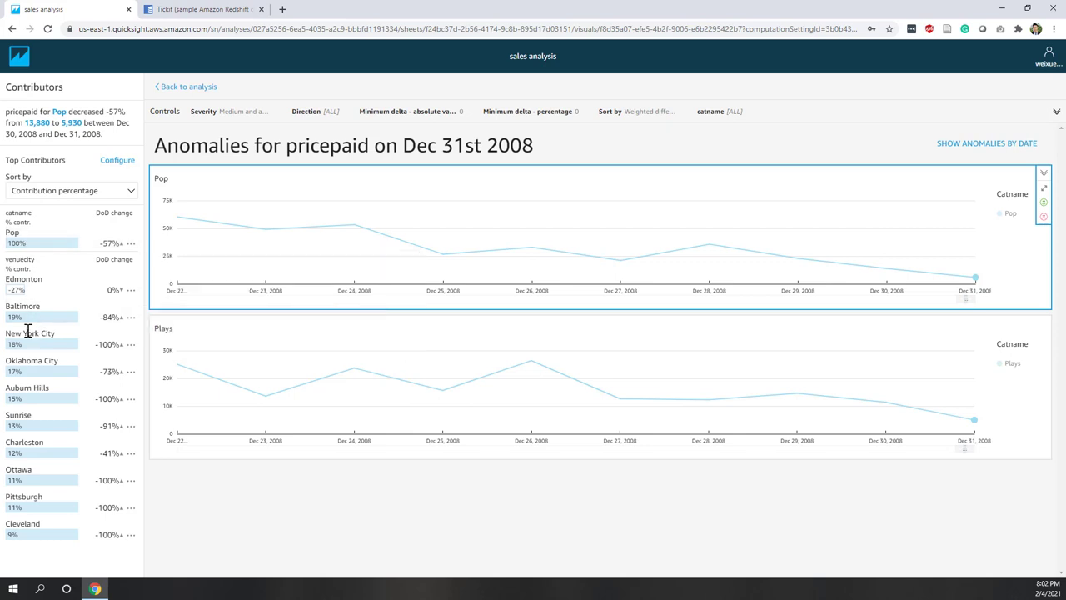
pyautogui.moveTo(25, 348)
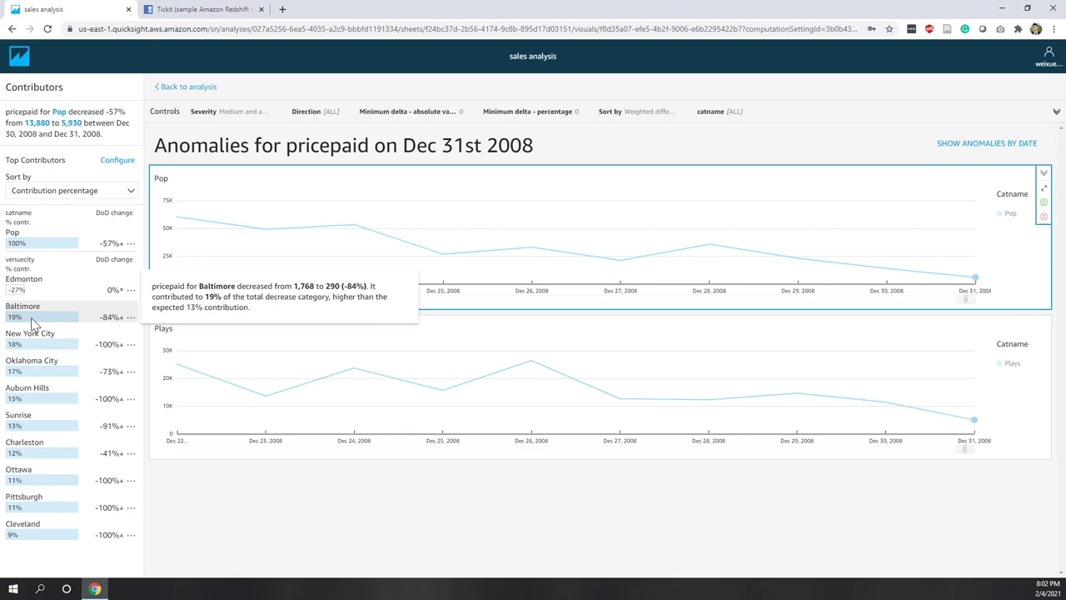
pyautogui.moveTo(36, 250)
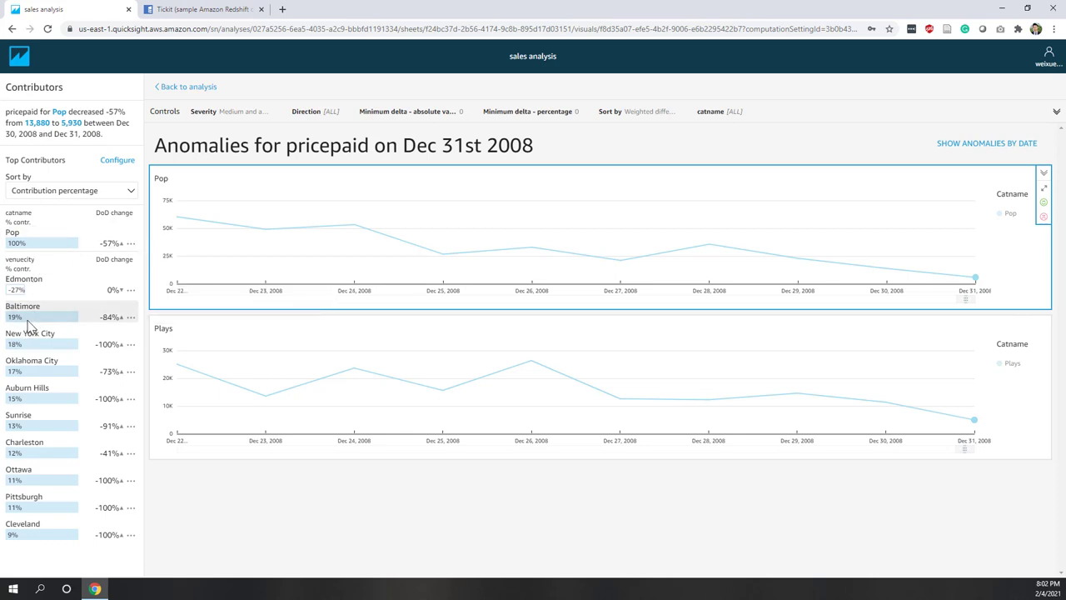
pyautogui.moveTo(28, 325)
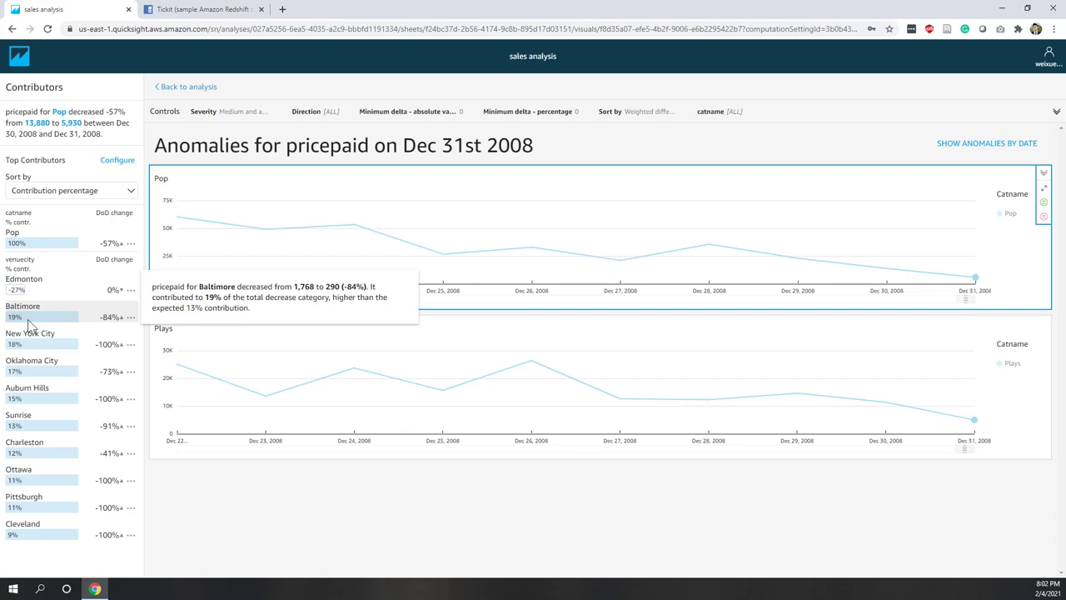
pyautogui.moveTo(36, 348)
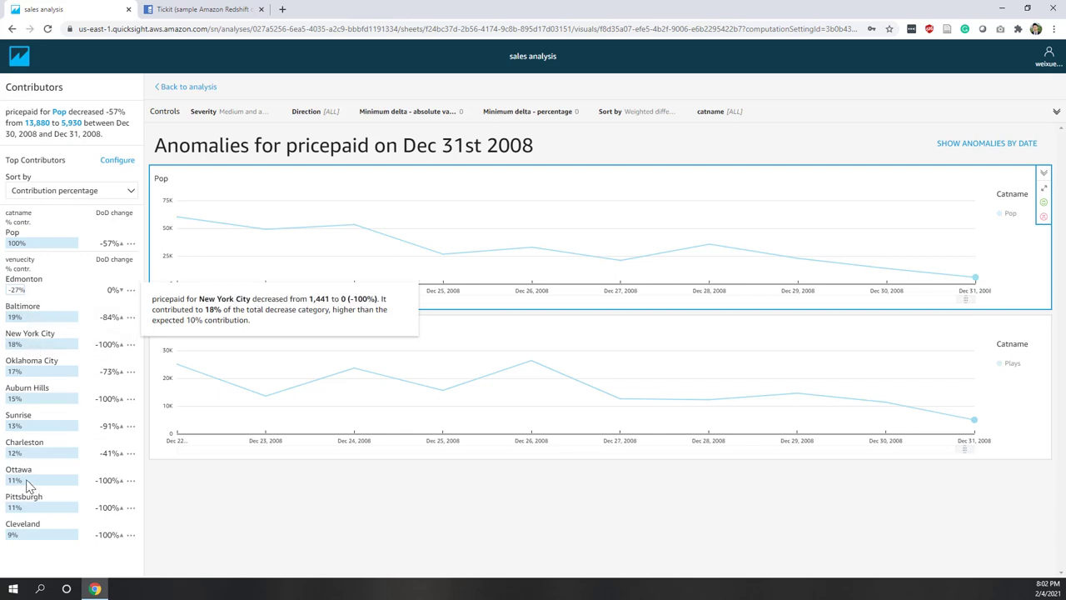
pyautogui.moveTo(974, 281)
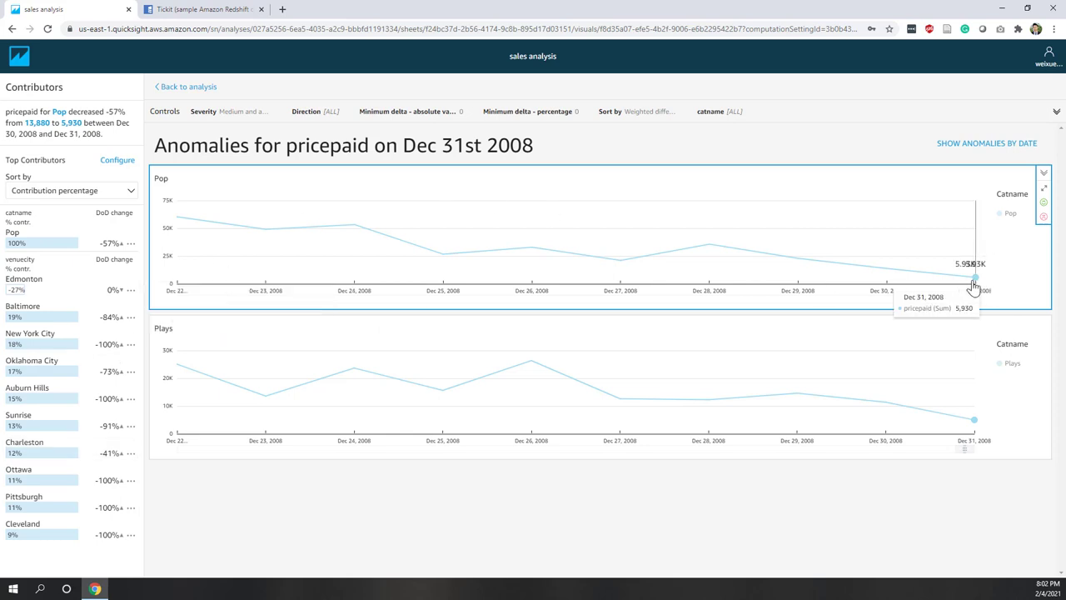
# - Back on the sales analysis sheet, select the Count distinct Catname bar chart
pyautogui.click(188, 87)
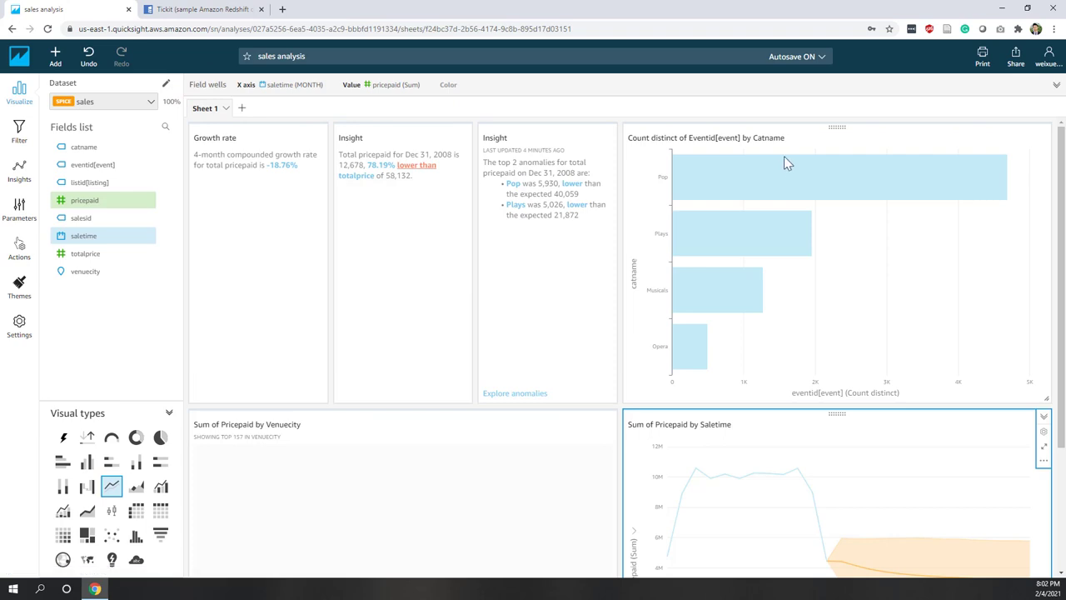
pyautogui.click(841, 132)
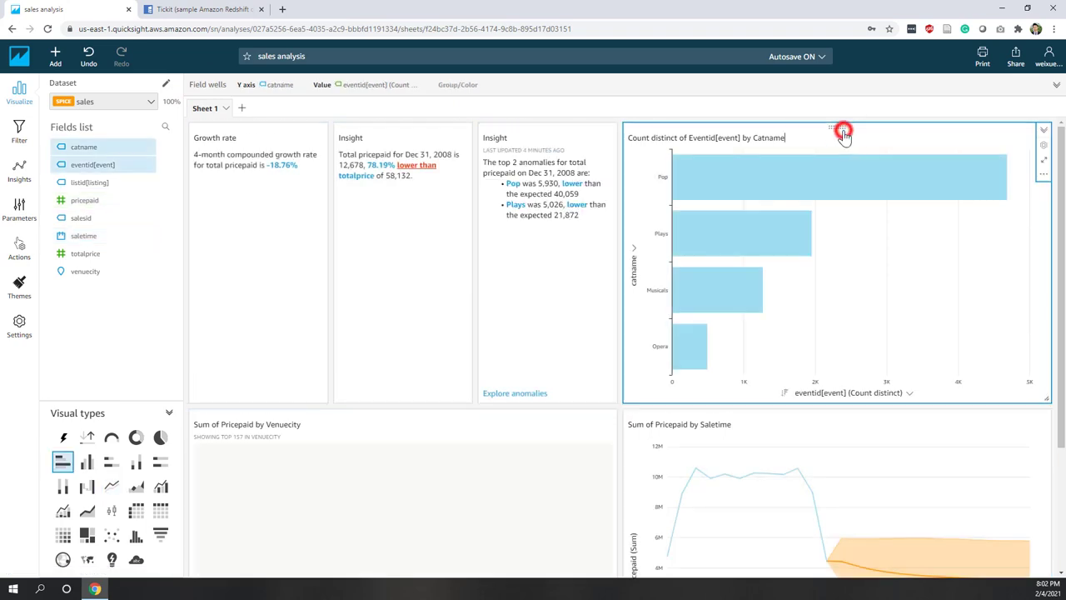
pyautogui.click(840, 137)
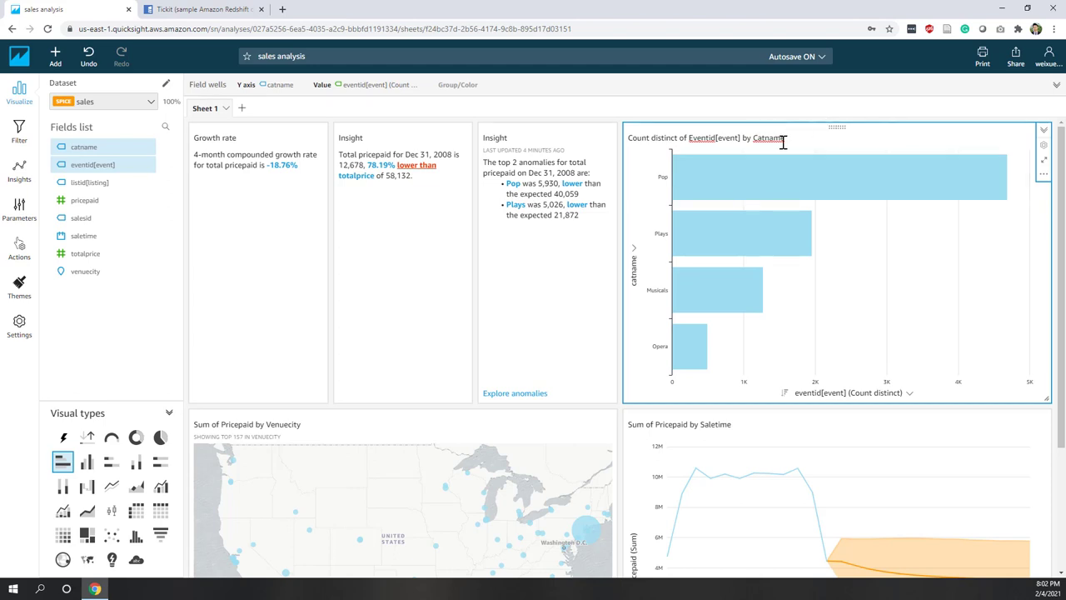
pyautogui.click(836, 125)
# - Define a custom filter action named 'select cat' for the bar chart and save it
pyautogui.click(19, 247)
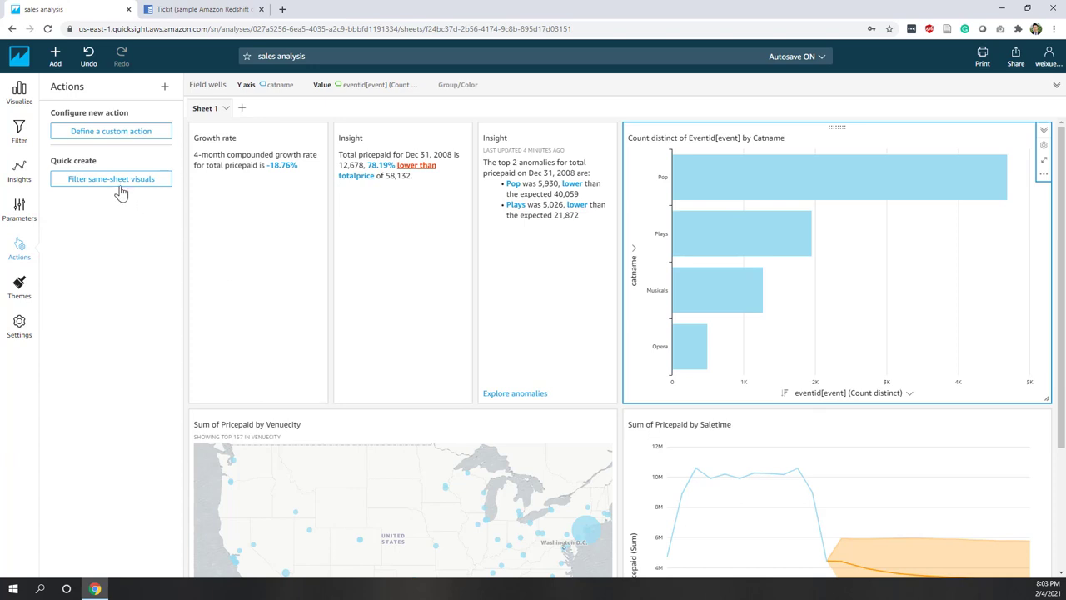
pyautogui.click(108, 133)
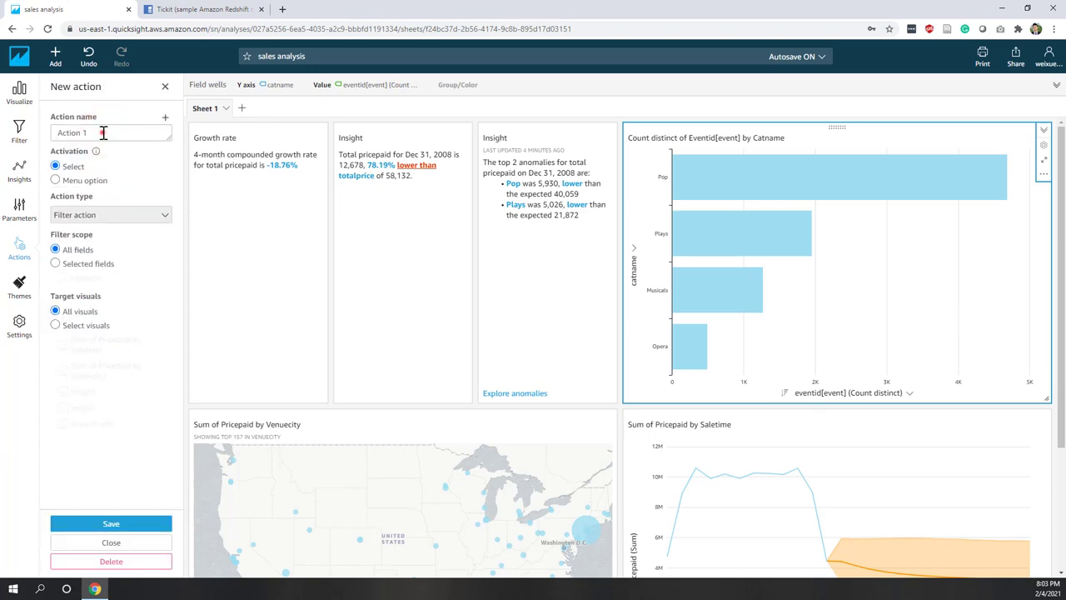
pyautogui.click(102, 133)
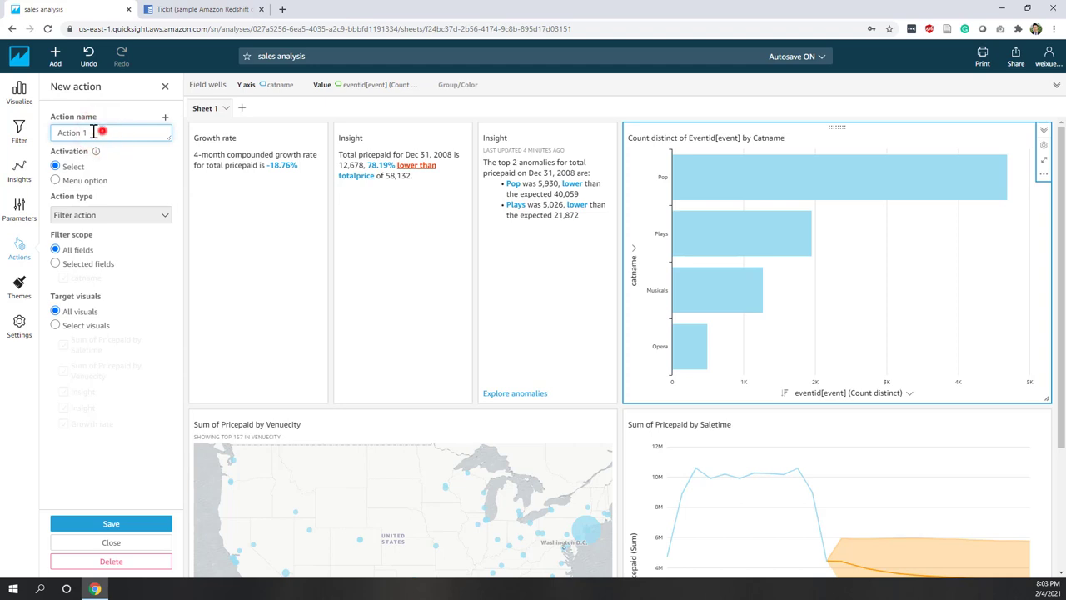
pyautogui.tripleClick(94, 133)
pyautogui.write('s')
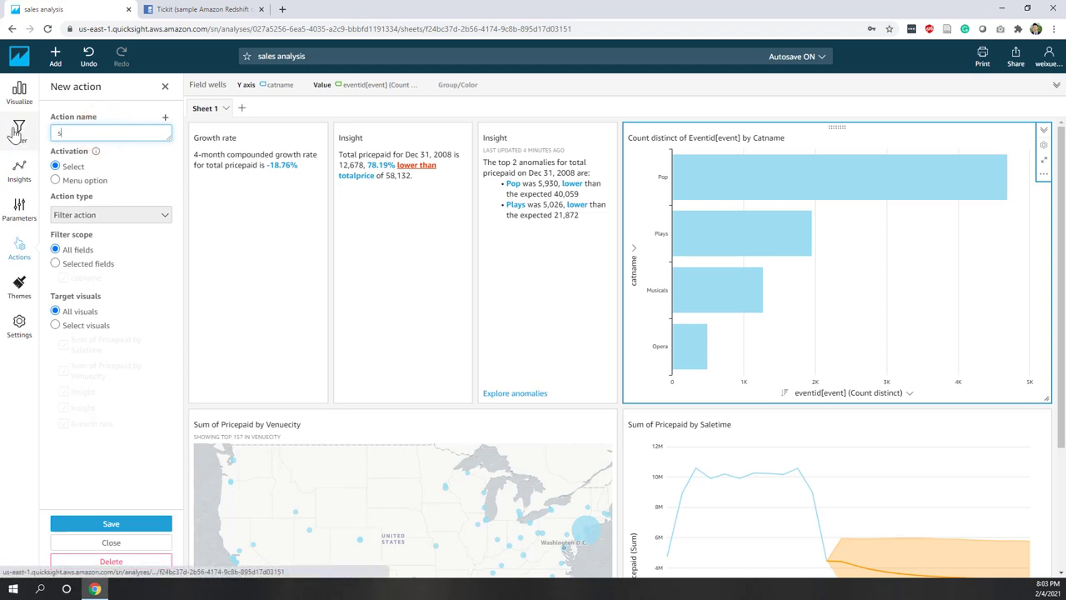
pyautogui.write('elect cat')
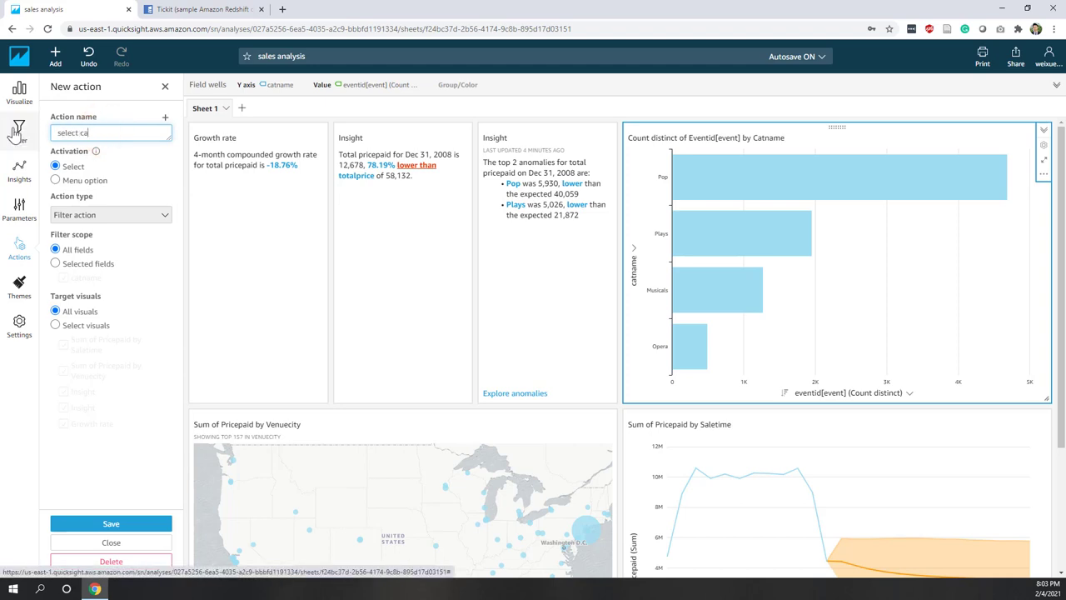
pyautogui.click(73, 216)
pyautogui.click(73, 215)
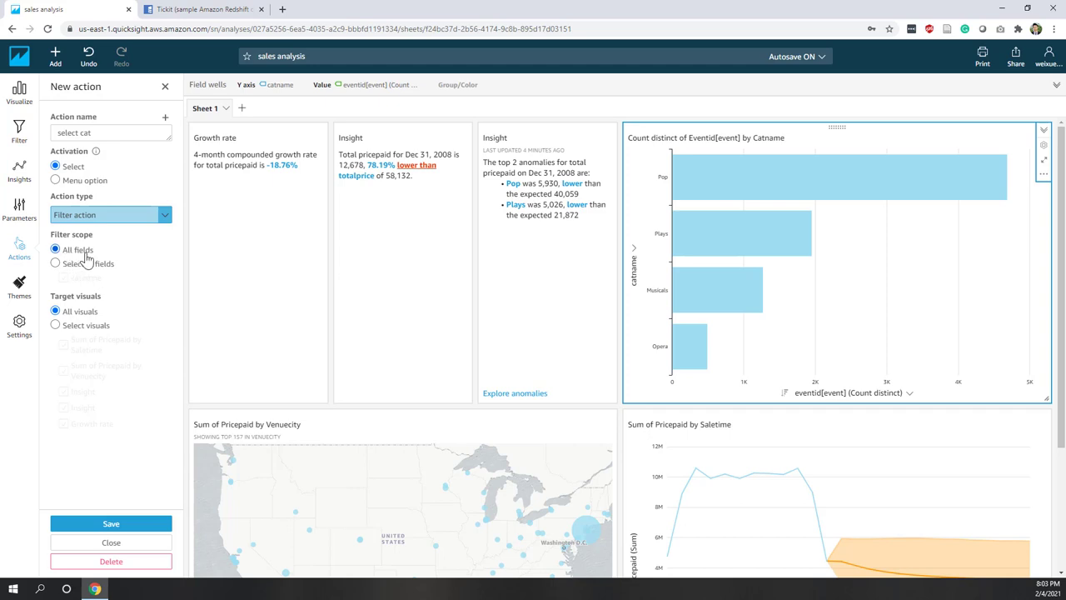
pyautogui.click(107, 524)
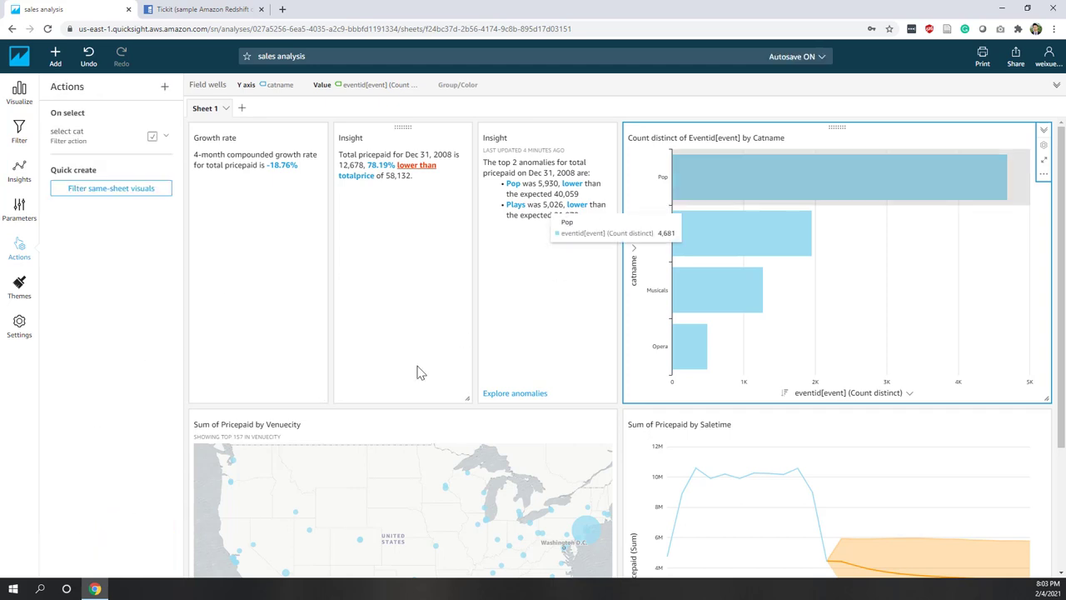
pyautogui.scroll(-1, 782, 174)
pyautogui.scroll(1, 775, 191)
pyautogui.click(771, 197)
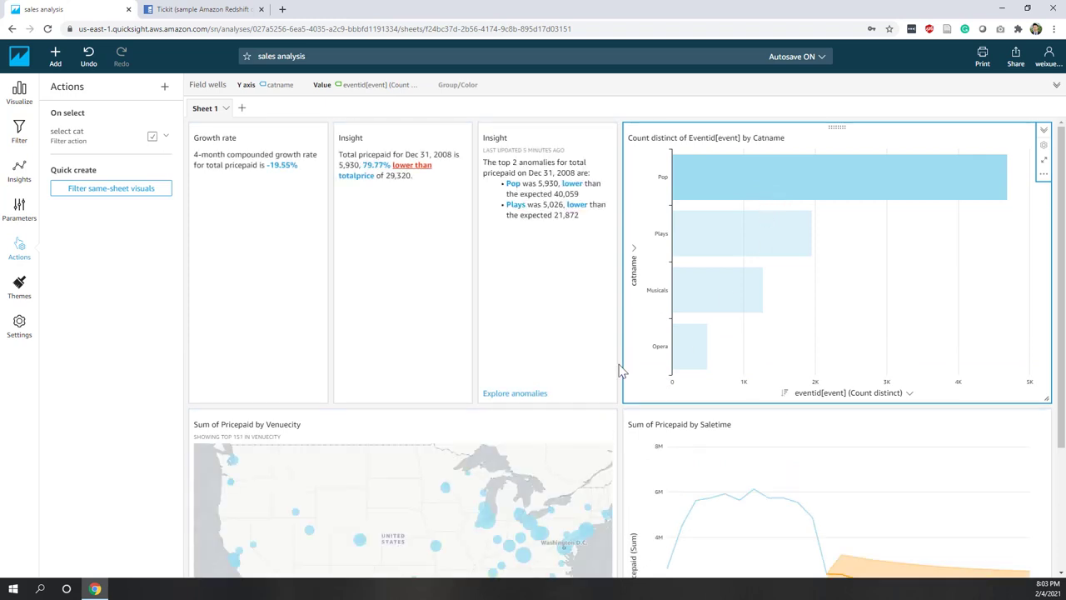
pyautogui.scroll(-2, 463, 323)
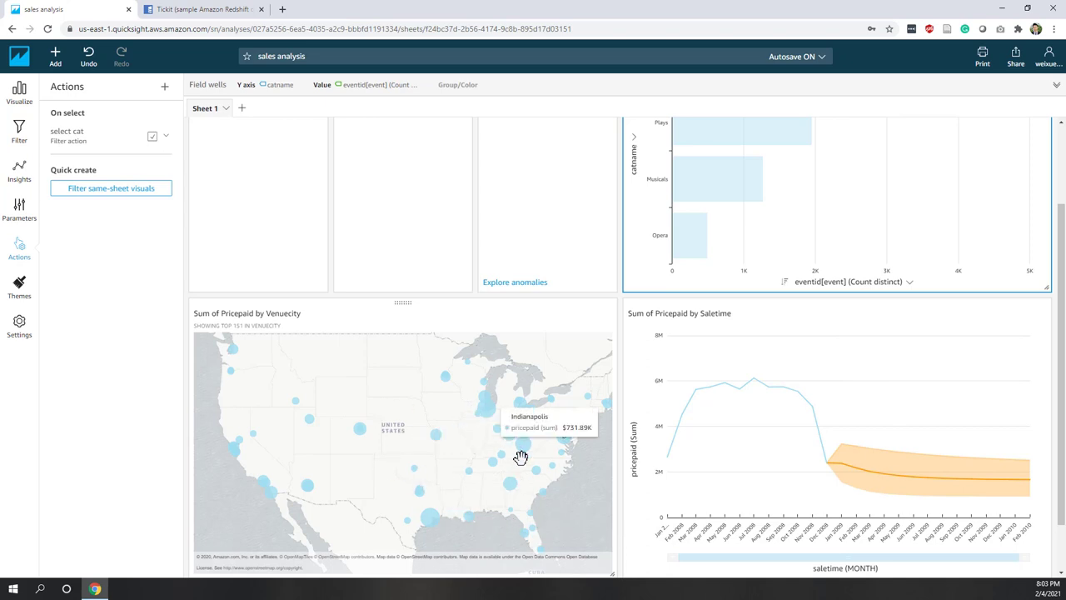
pyautogui.scroll(3, 402, 445)
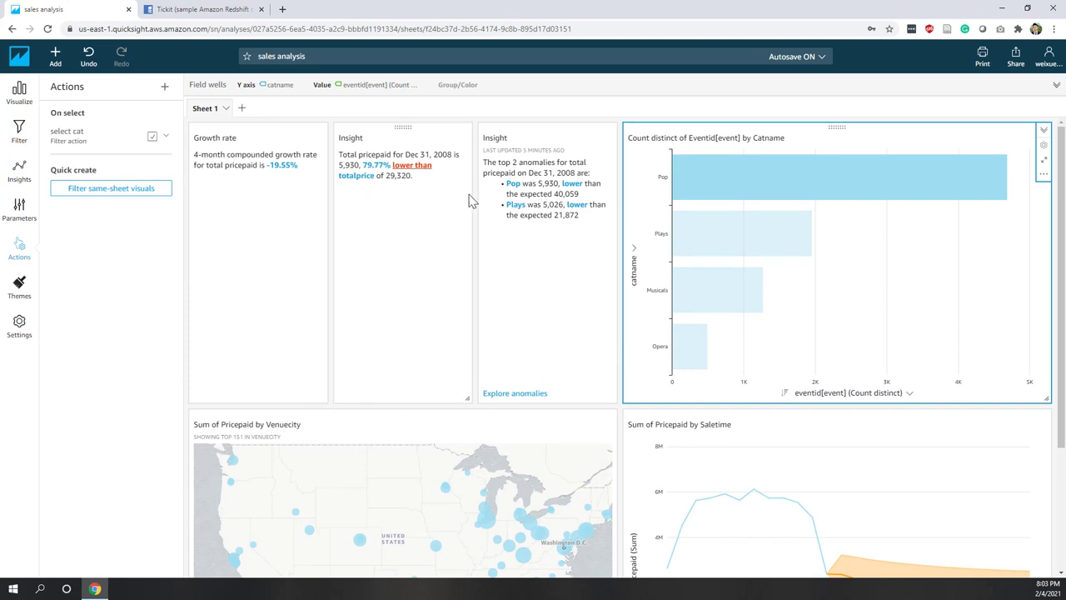
pyautogui.click(712, 238)
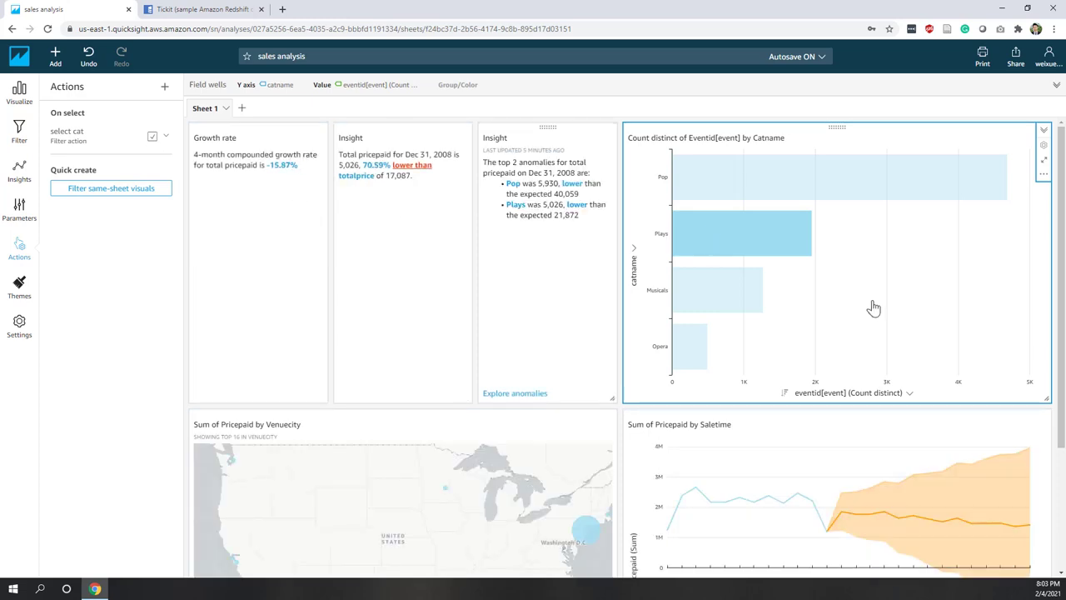
pyautogui.click(764, 234)
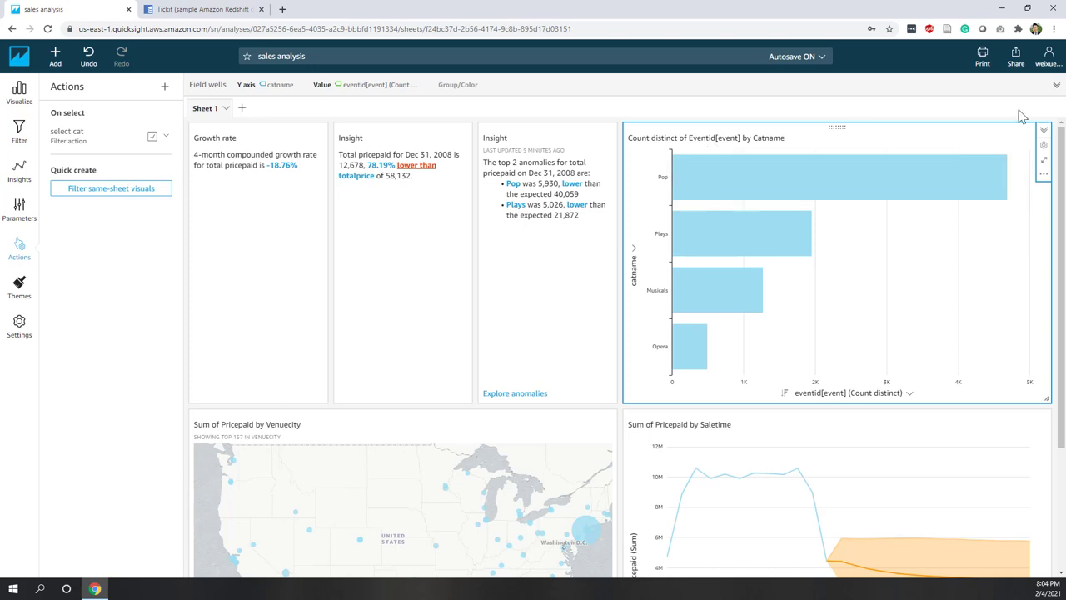
# - Publish the sales analysis as a new named dashboard
pyautogui.click(1021, 67)
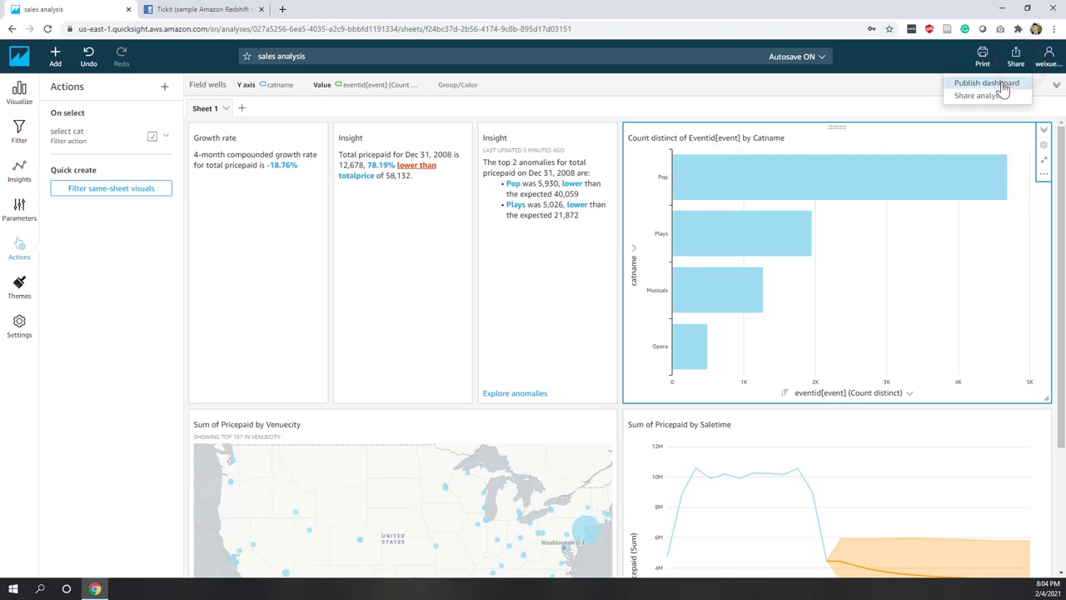
pyautogui.click(1001, 85)
pyautogui.click(511, 125)
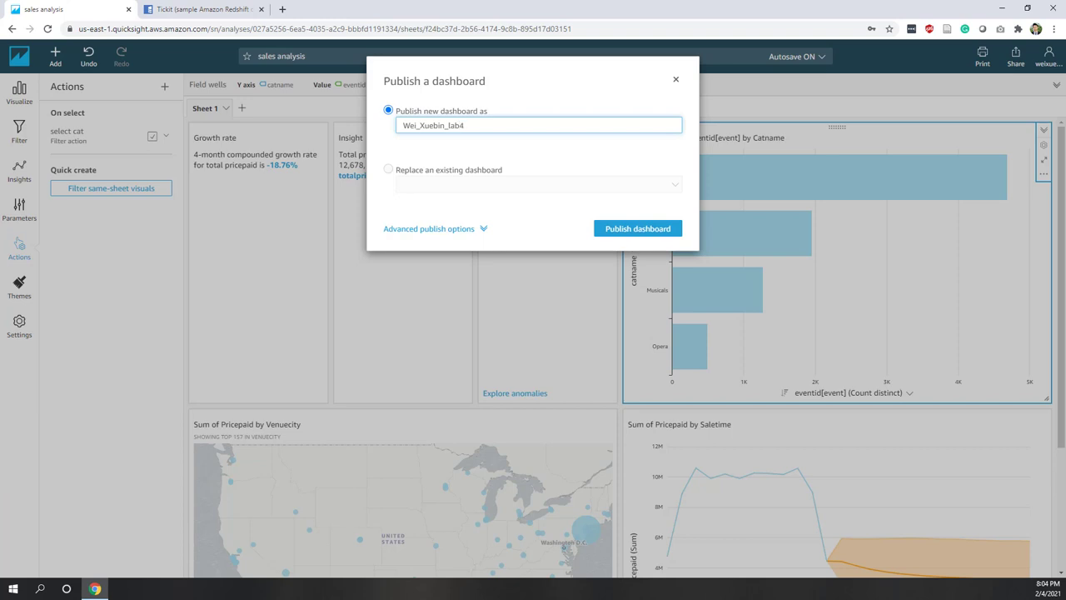
pyautogui.click(637, 229)
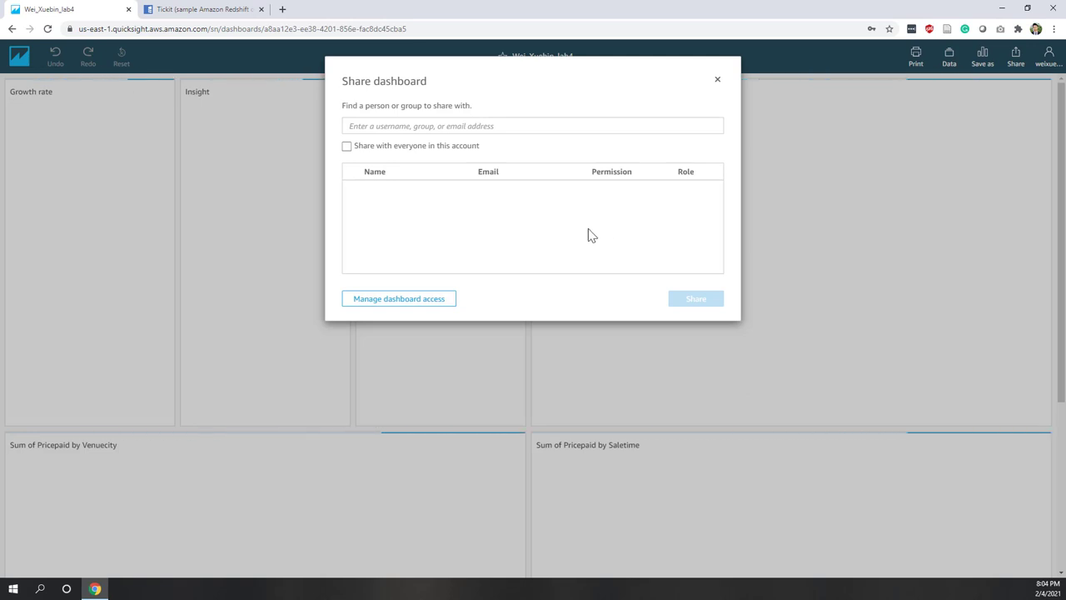
# - Share the dashboard with another user at Viewer permission
pyautogui.click(457, 125)
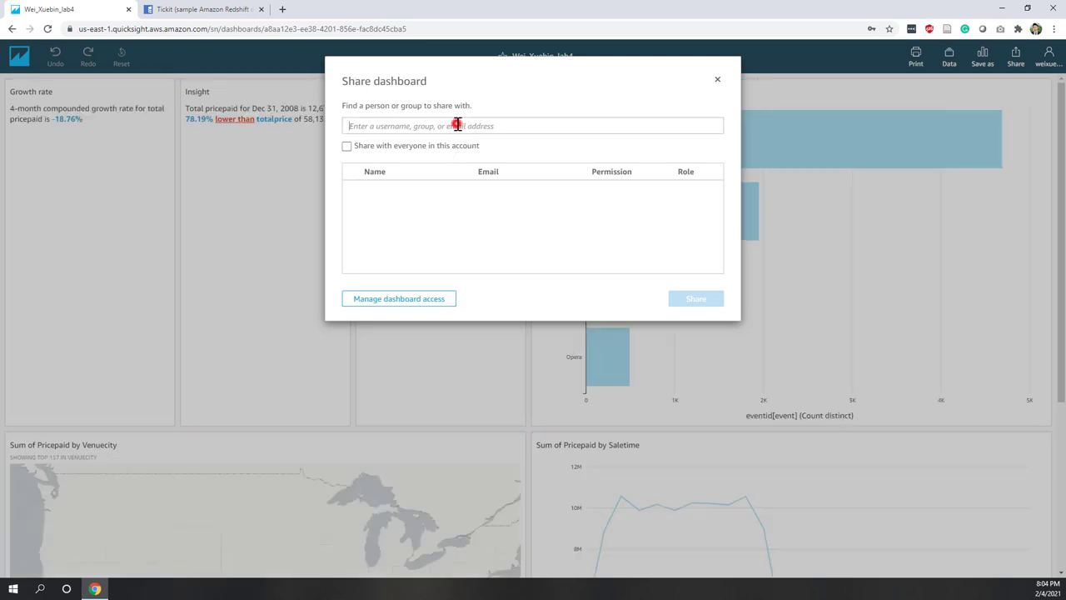
pyautogui.write('weixx')
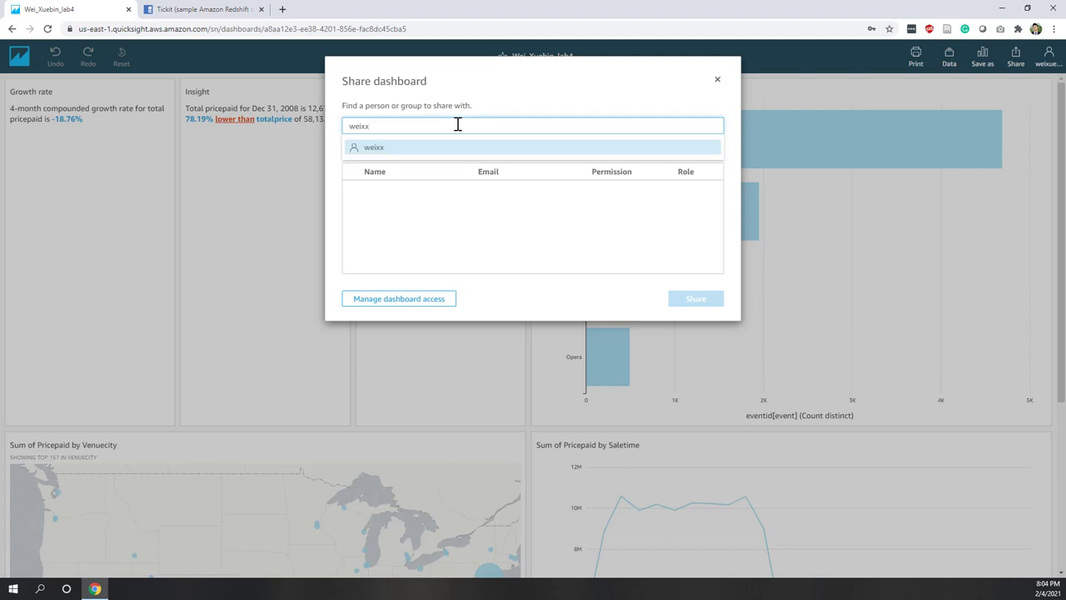
pyautogui.click(433, 152)
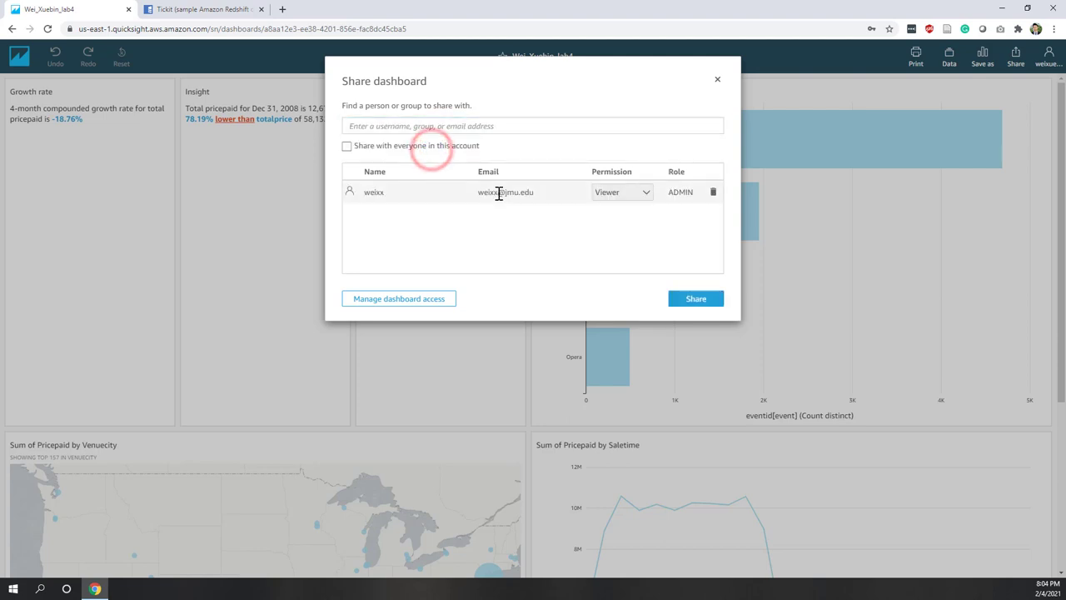
pyautogui.click(614, 191)
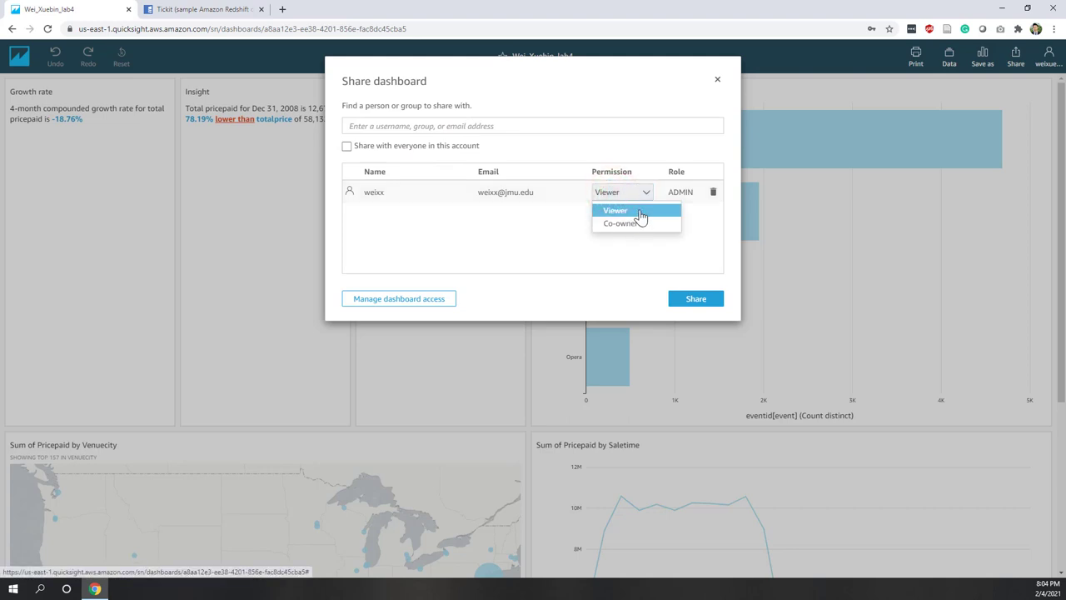
pyautogui.click(496, 248)
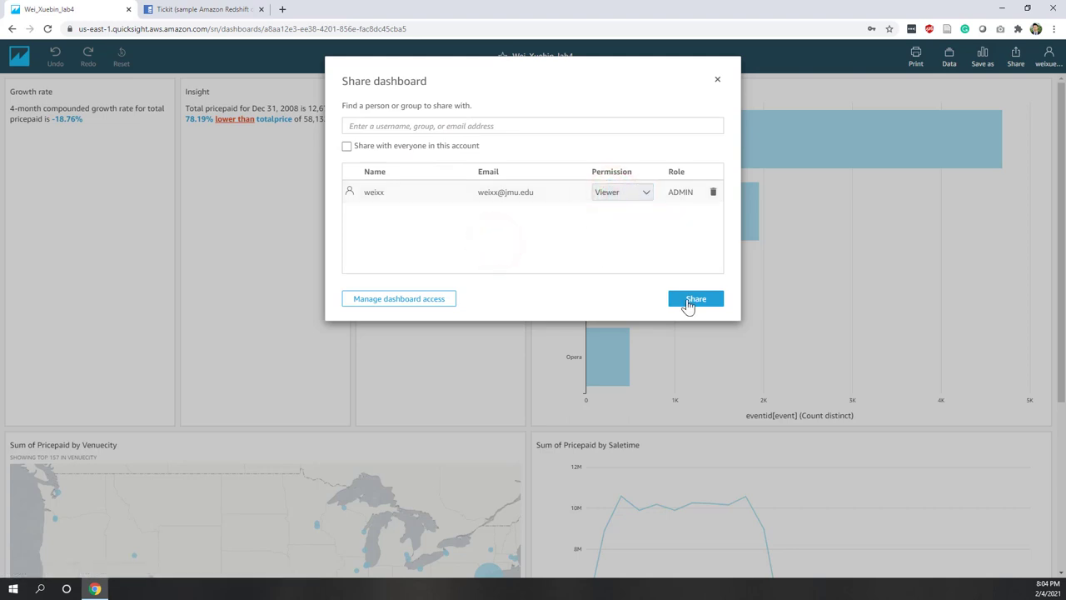
pyautogui.click(691, 301)
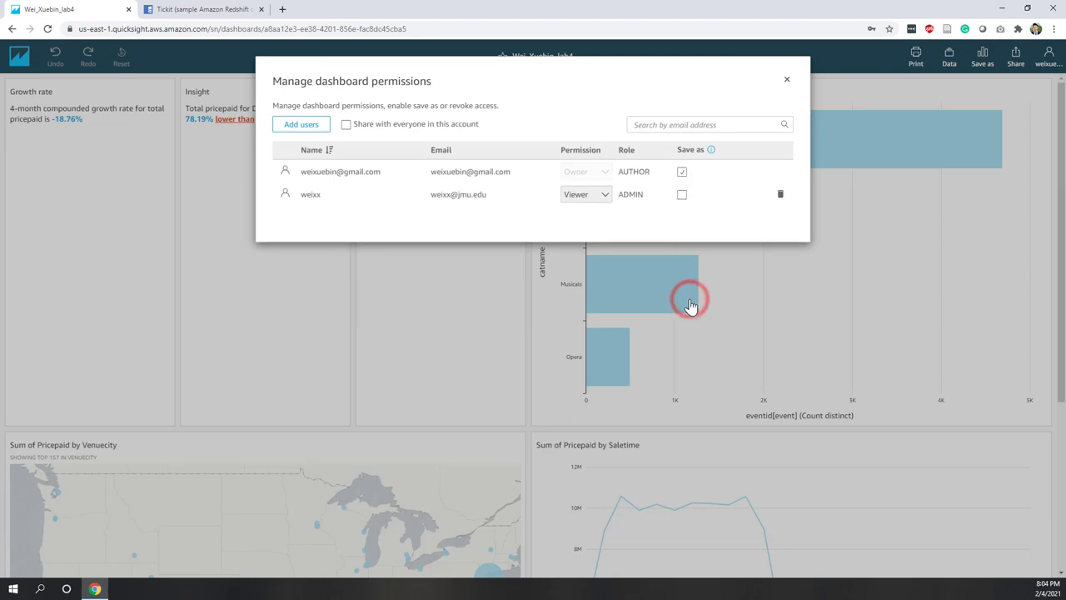
pyautogui.click(787, 80)
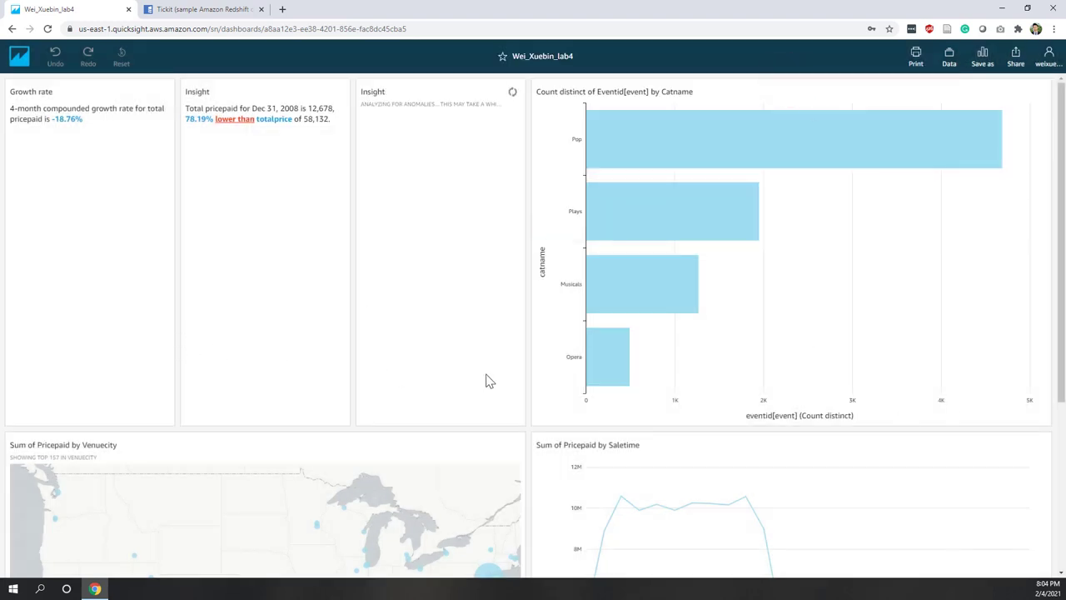
# - Filter the published dashboard's visuals to Plays via the Catname bar chart
pyautogui.scroll(-3, 485, 373)
pyautogui.scroll(3, 485, 373)
pyautogui.click(679, 230)
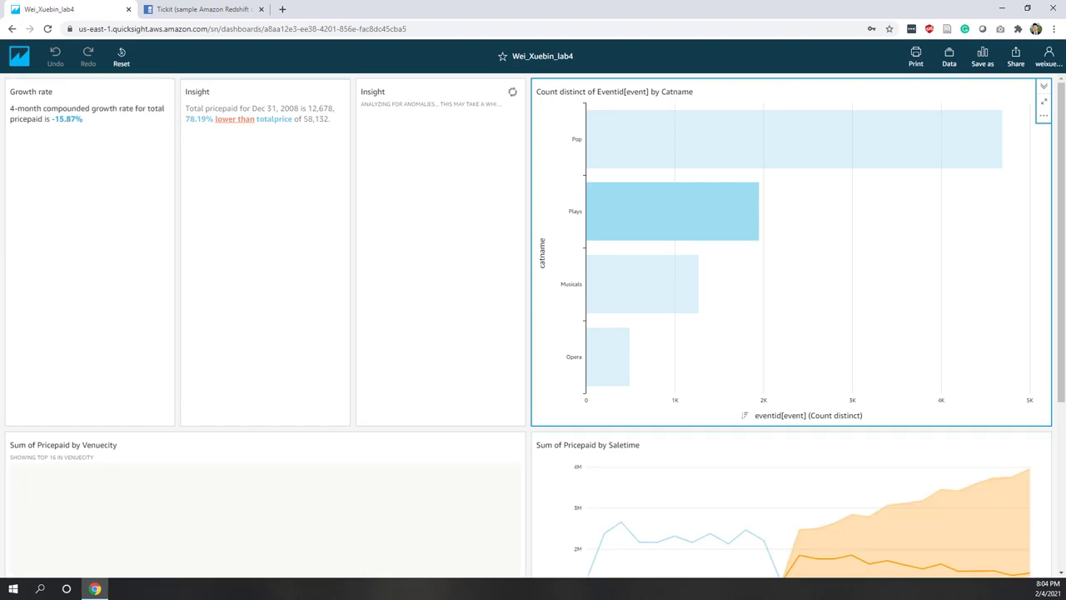